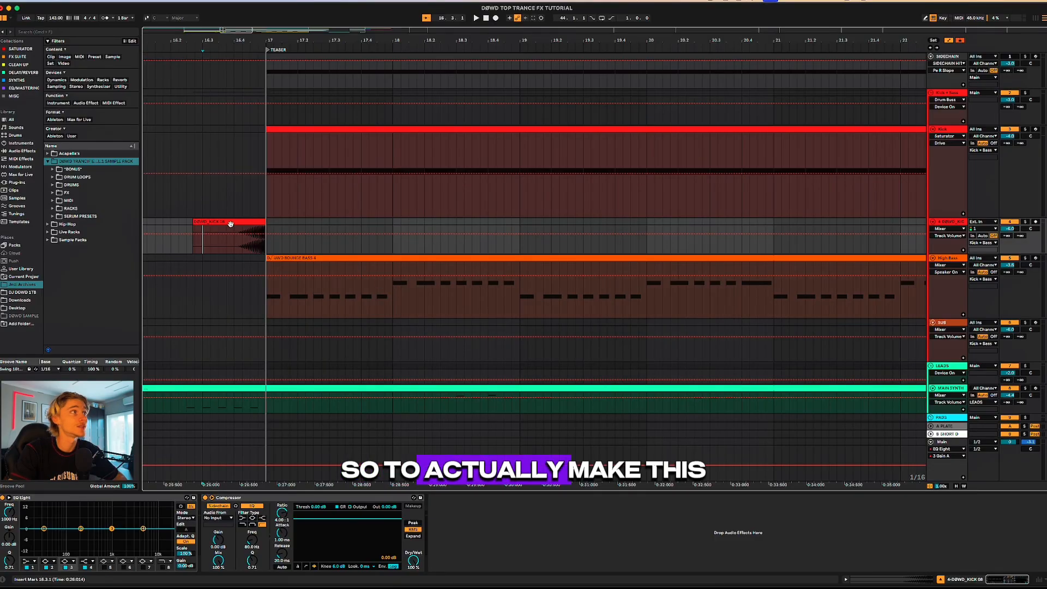
Step: Insert a new audio track directly below the existing reversed DØWD_KICK 06 track in the Kick + Bass group
left_click(231, 224)
scroll(242, 222, "down", 5)
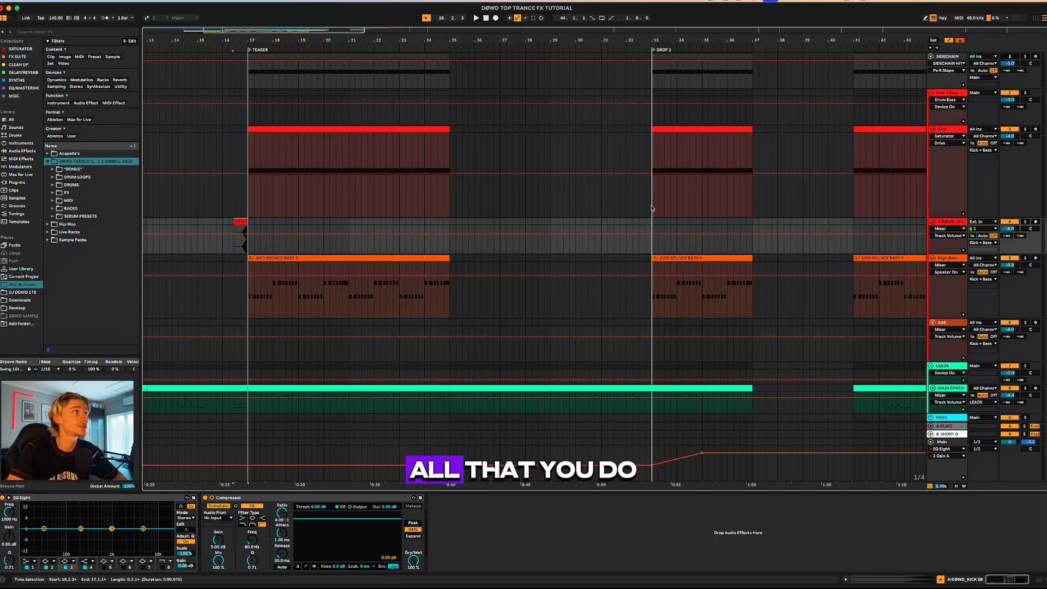
left_click(949, 131)
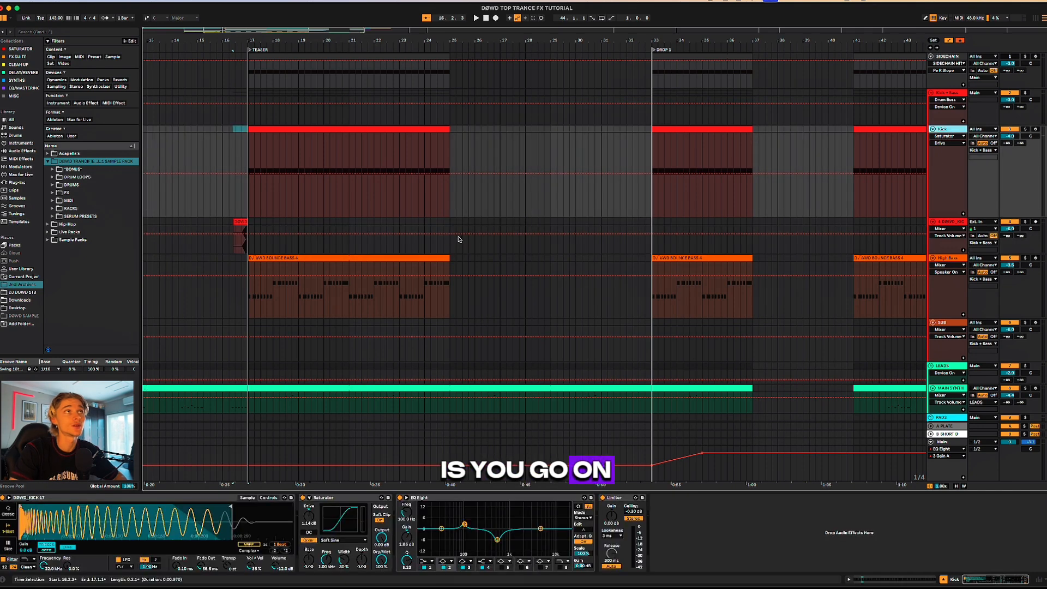
left_click(948, 224)
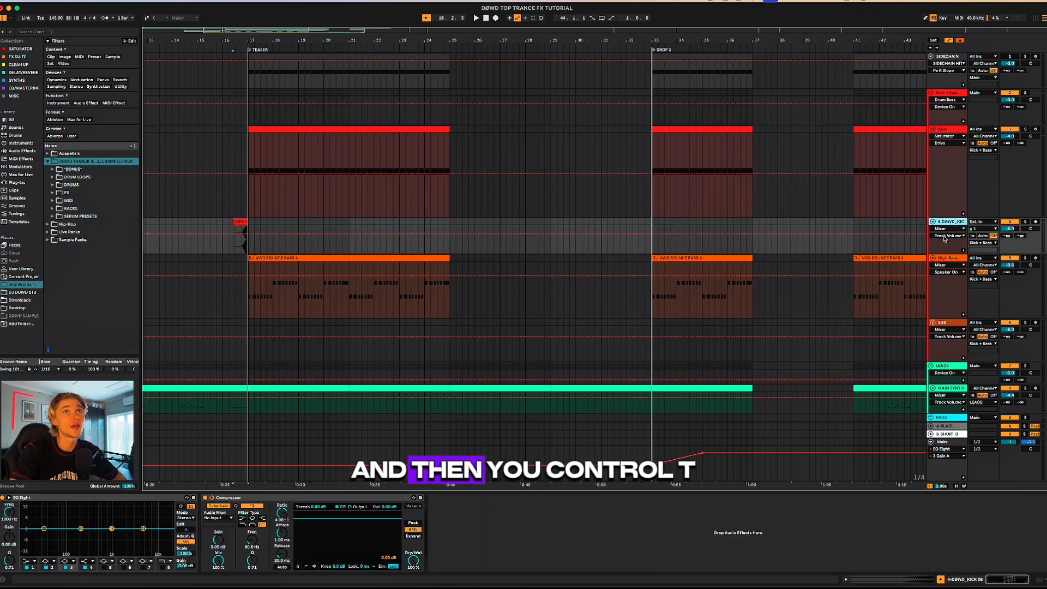
key("ctrl+t")
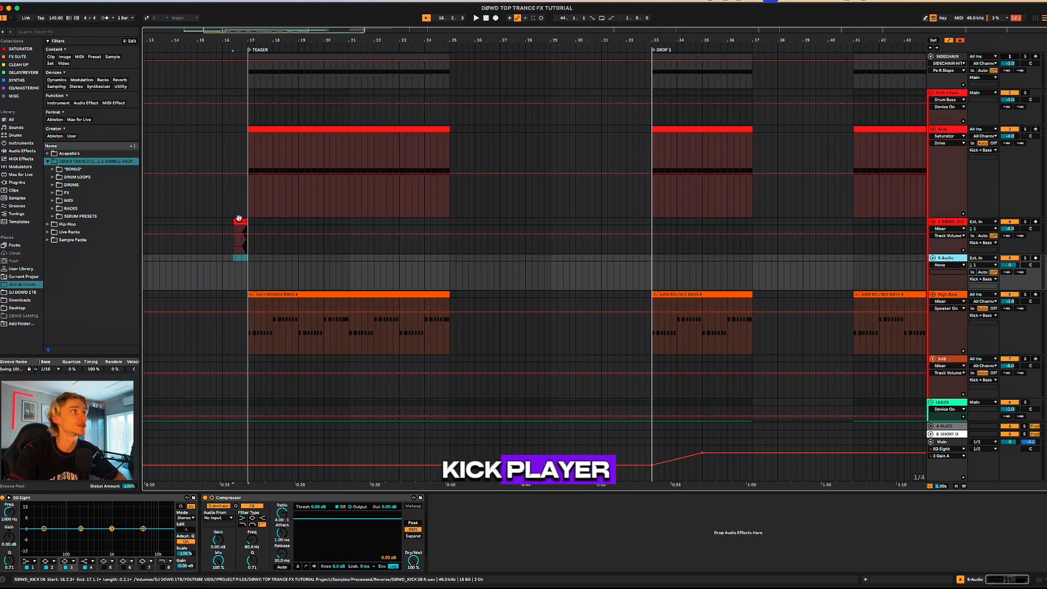
Step: Audition kicks in the sample pack's DRUMS > KICKS folder and place DØWD_KICK 17.wav on the new audio track before the TEASER marker
left_click(53, 184)
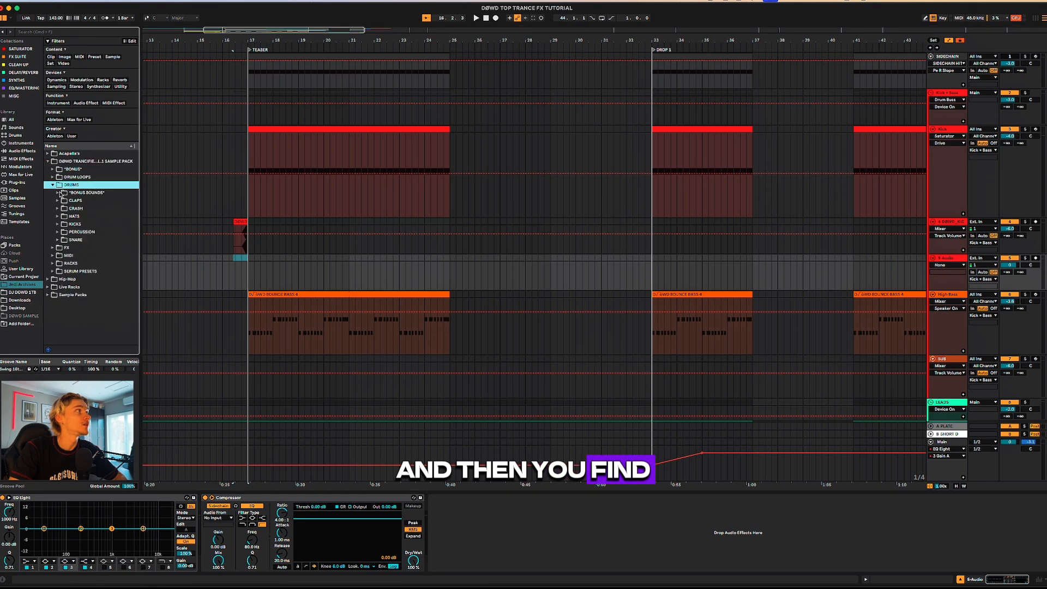
left_click(58, 224)
left_click(74, 231)
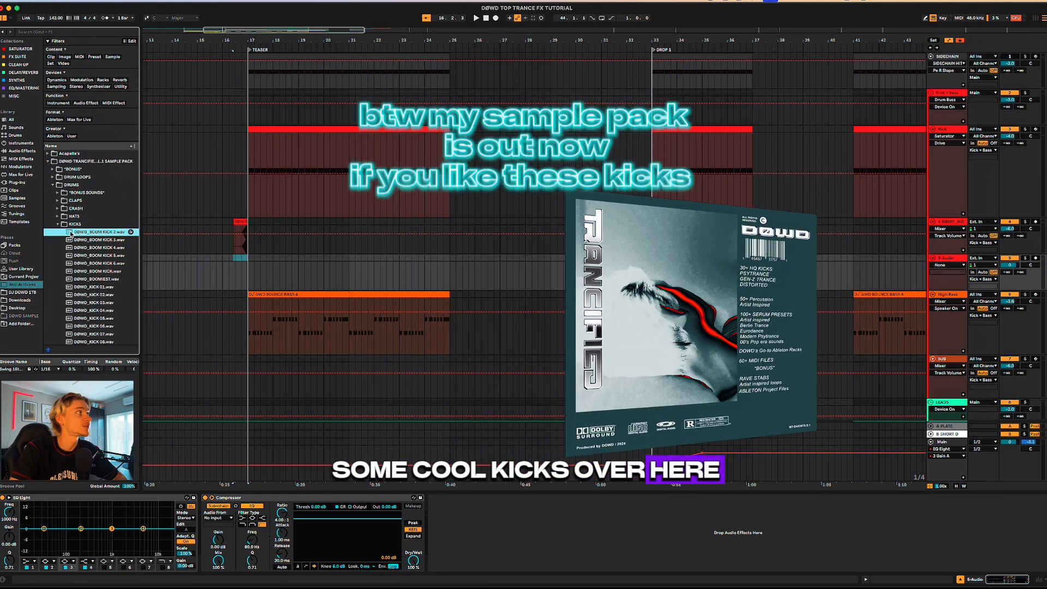
scroll(81, 234, "down", 5)
left_click(85, 236)
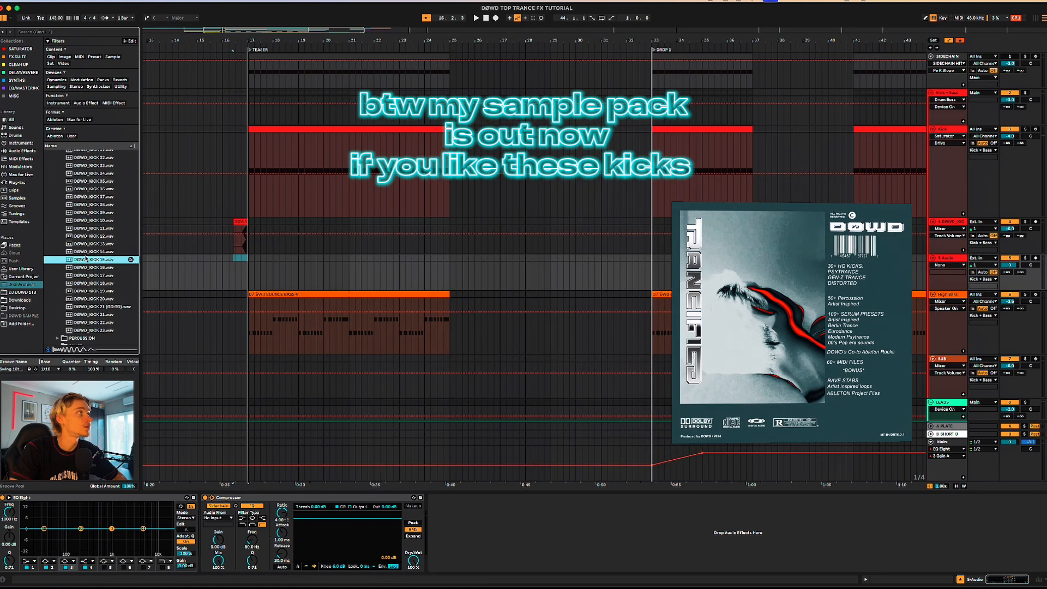
left_click(81, 268)
left_click(83, 275)
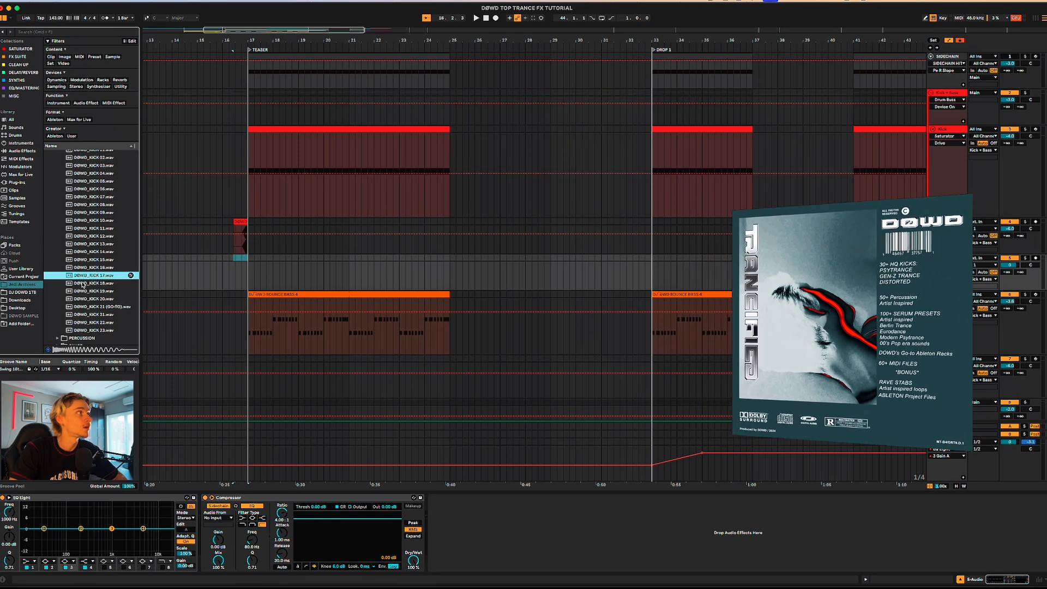
left_click_drag(83, 275, 236, 263)
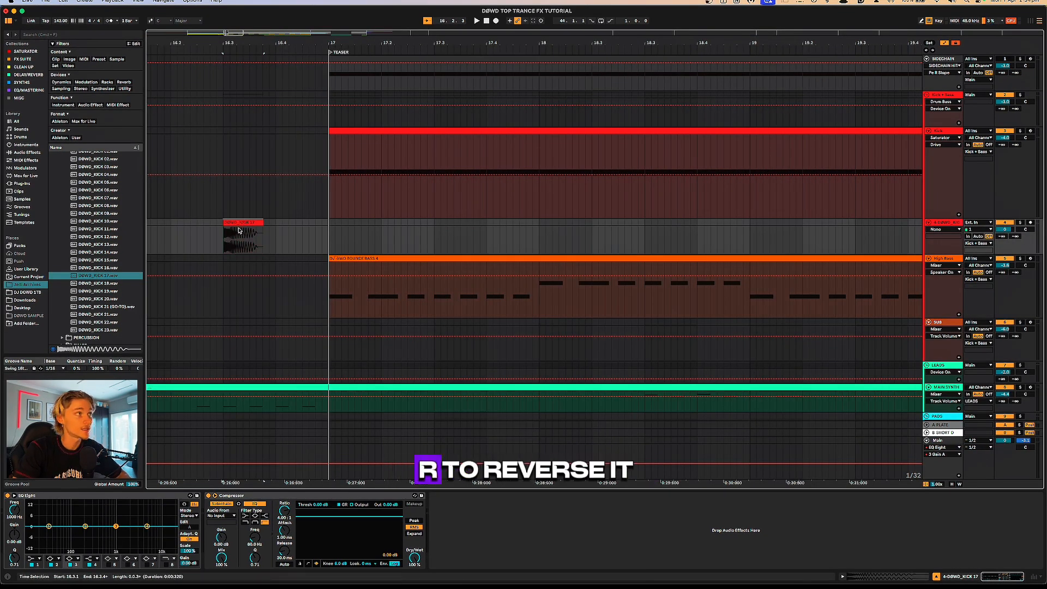
Step: Reverse the DØWD_KICK 17 clip and position its end around the TEASER marker at bar 17
key("r")
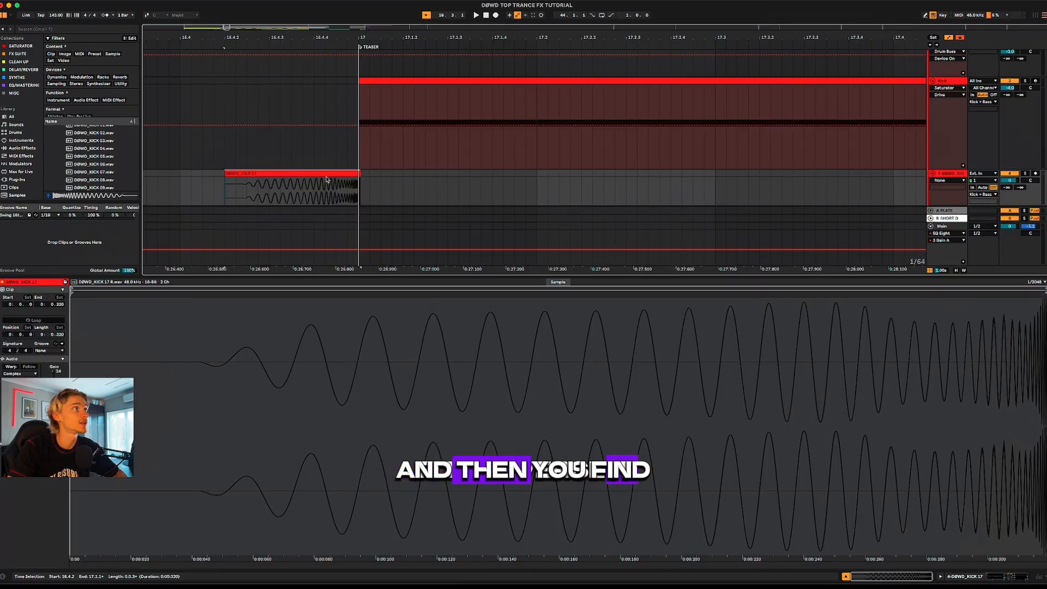
scroll(347, 177, "up", 2)
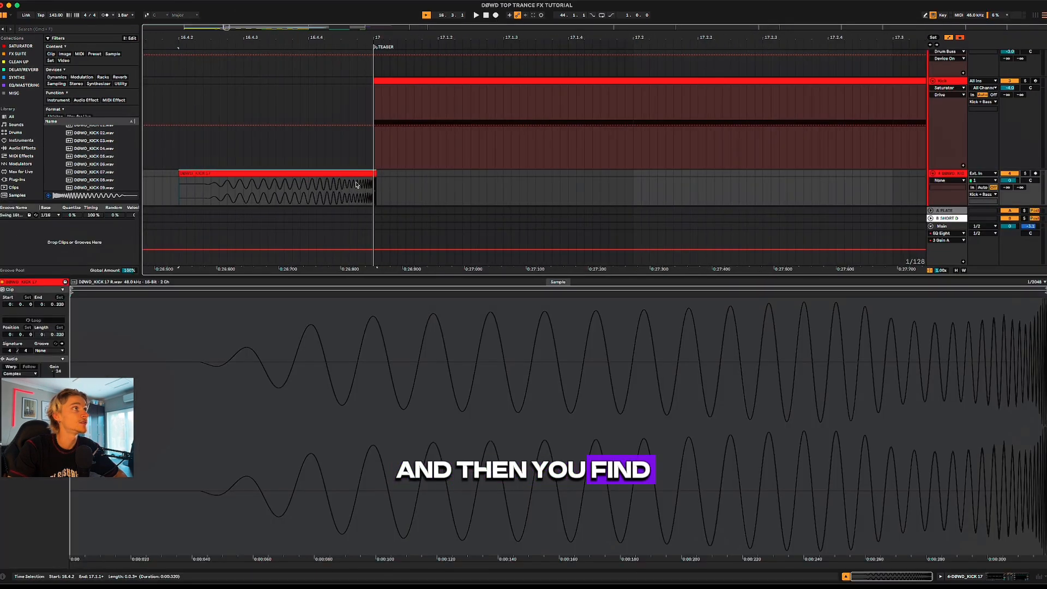
scroll(360, 187, "up", 3)
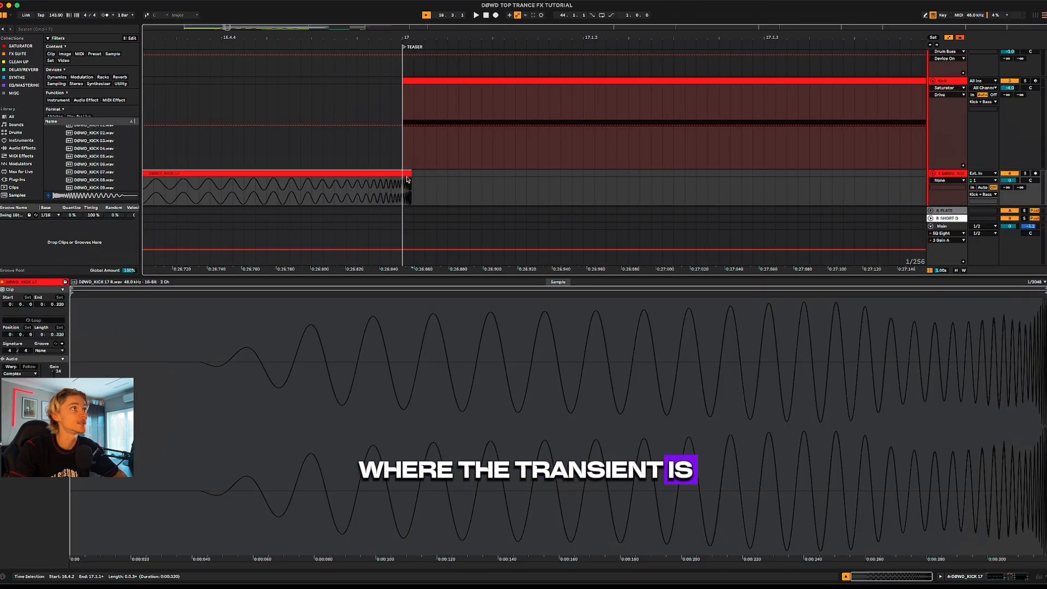
scroll(406, 180, "up", 5)
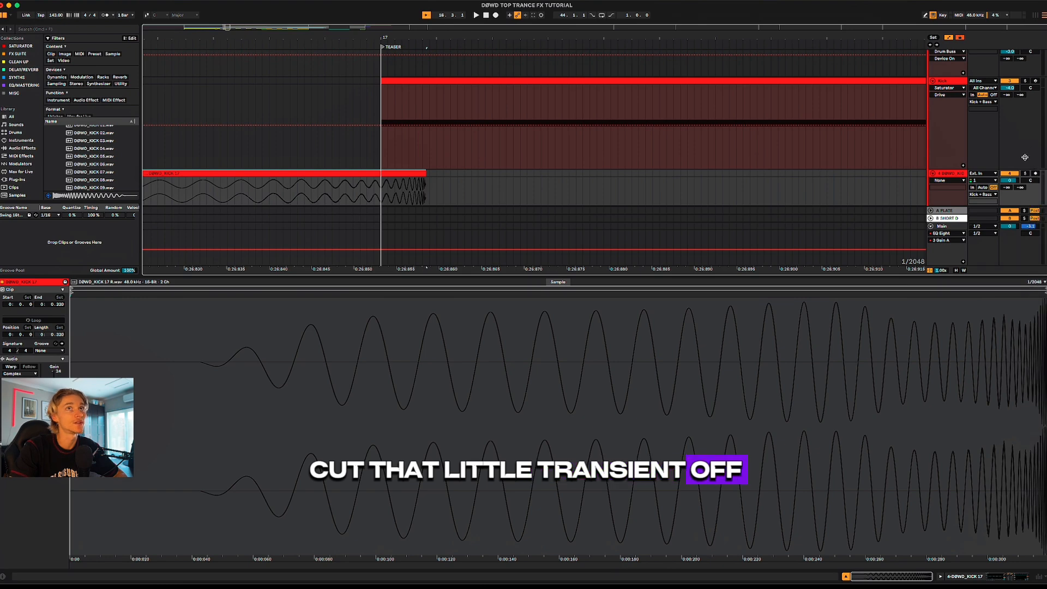
Step: Solo the Kick + Bass group and play the transition from the reversed kick into bar 17
left_click(1024, 173)
left_click(1025, 174)
key("space")
scroll(599, 183, "down", 5)
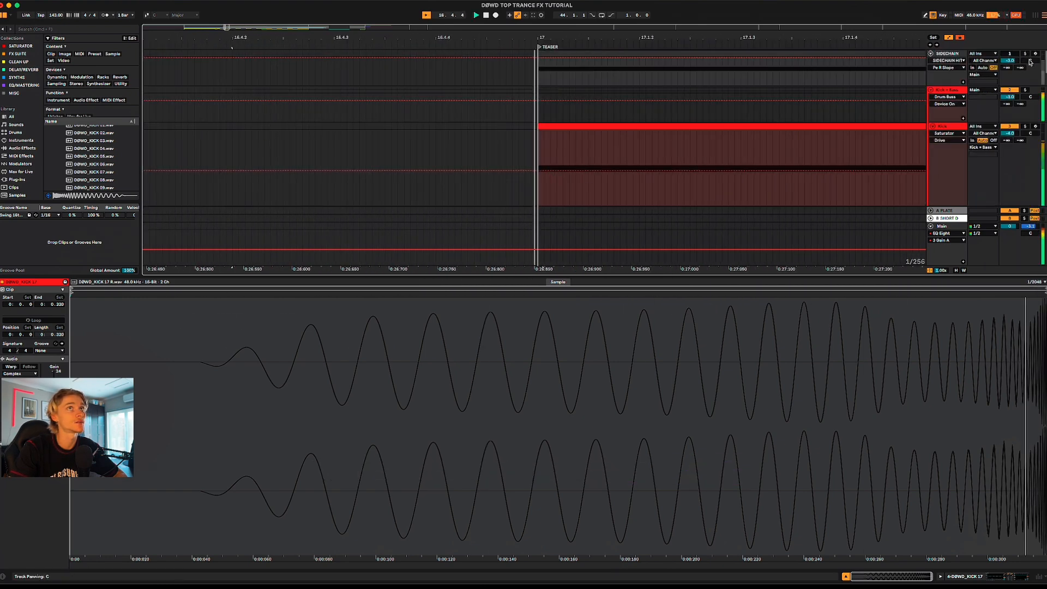
scroll(463, 127, "down", 5)
key("space")
scroll(431, 130, "up", 5)
key("space")
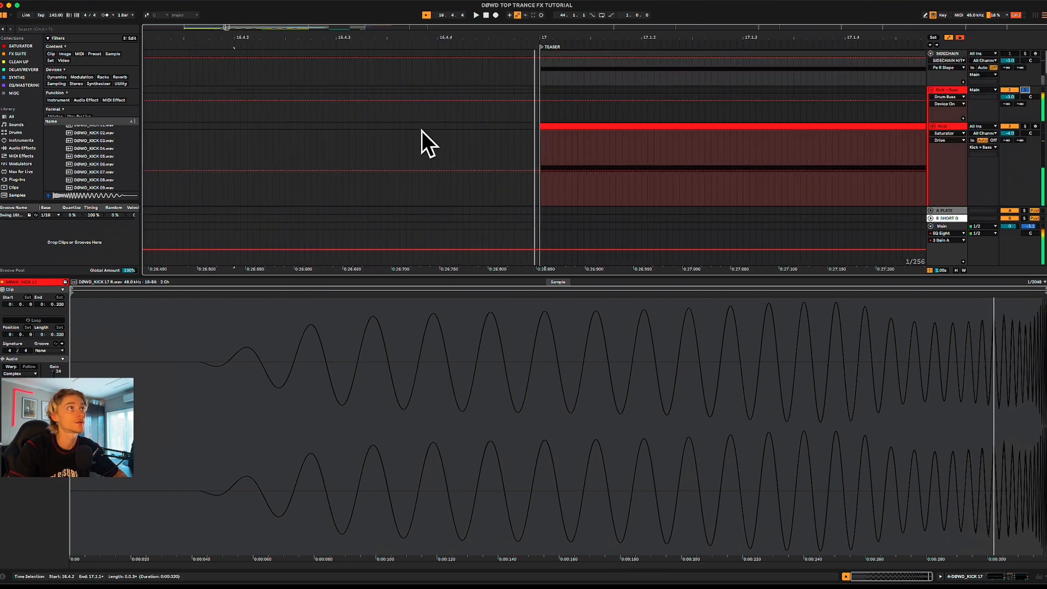
Step: Trim the transient off the end of the reversed kick clip so it stops exactly at bar 17
scroll(496, 146, "down", 4)
scroll(543, 112, "up", 2)
scroll(546, 131, "up", 3)
scroll(548, 173, "up", 5)
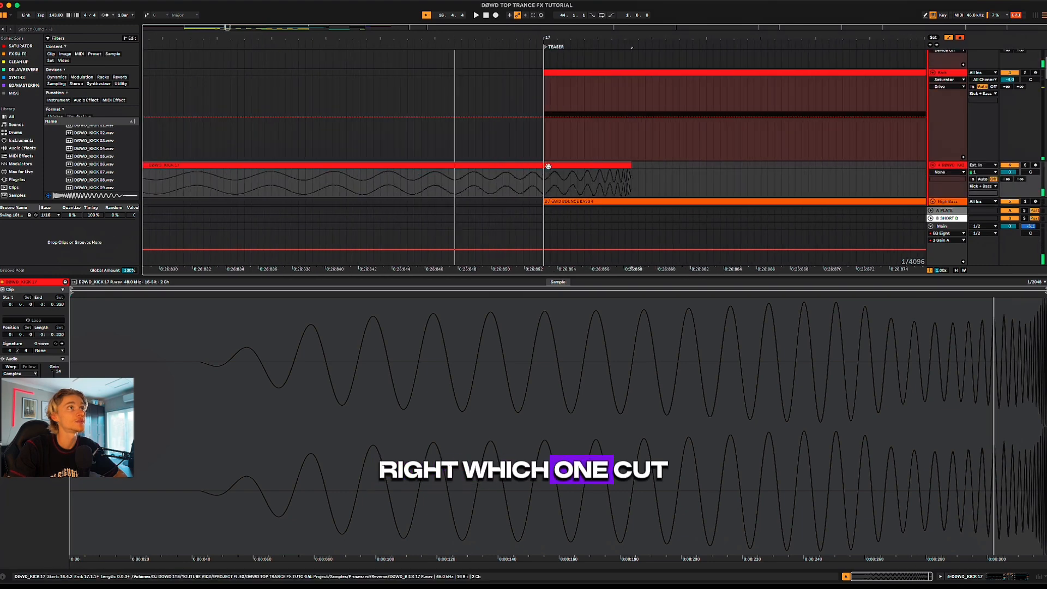
left_click_drag(630, 166, 598, 167)
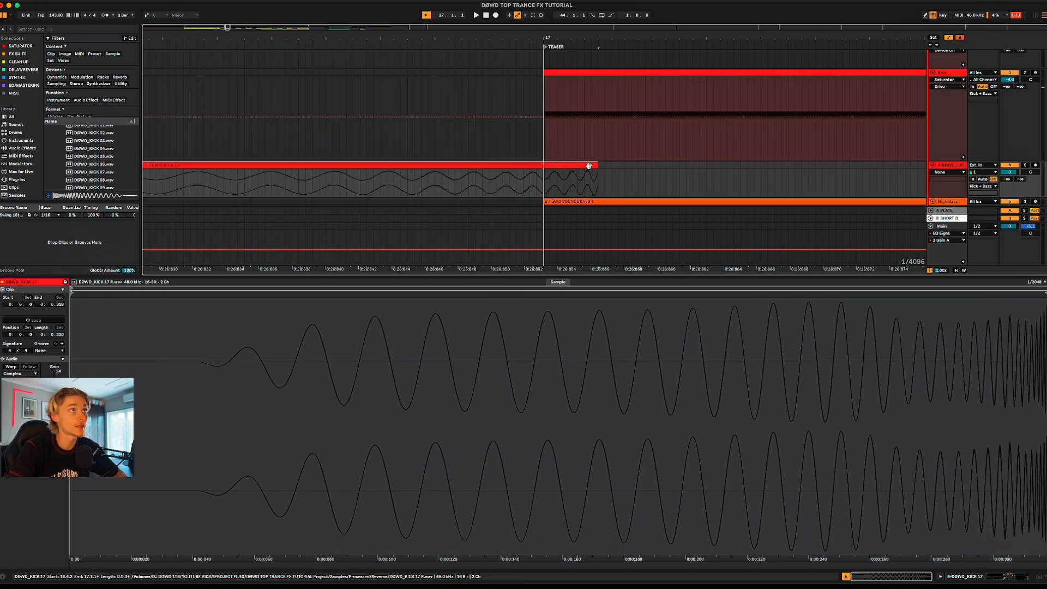
left_click(588, 165)
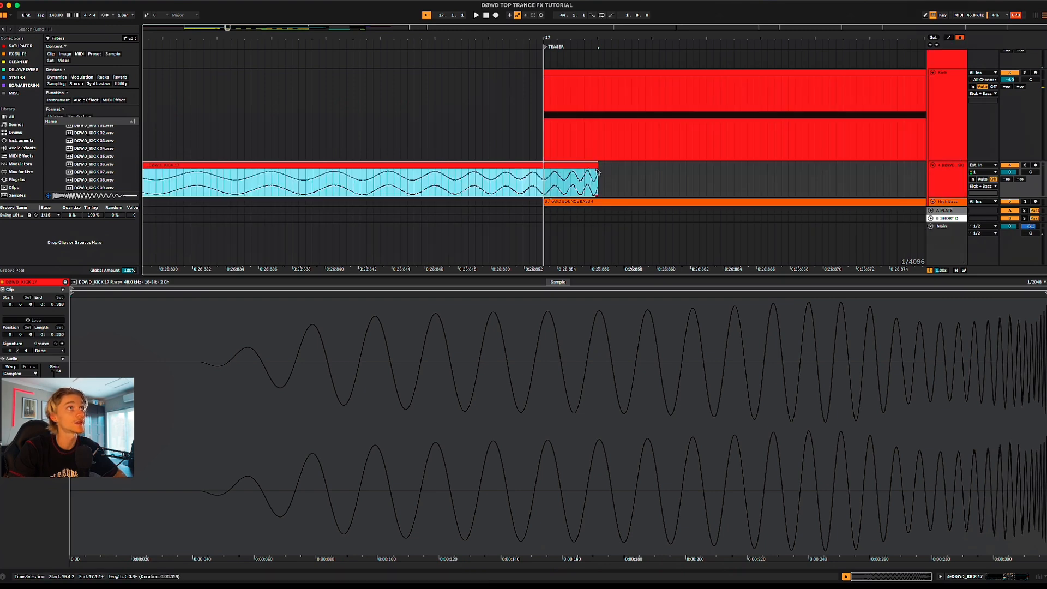
left_click_drag(597, 170, 540, 165)
scroll(464, 177, "down", 15)
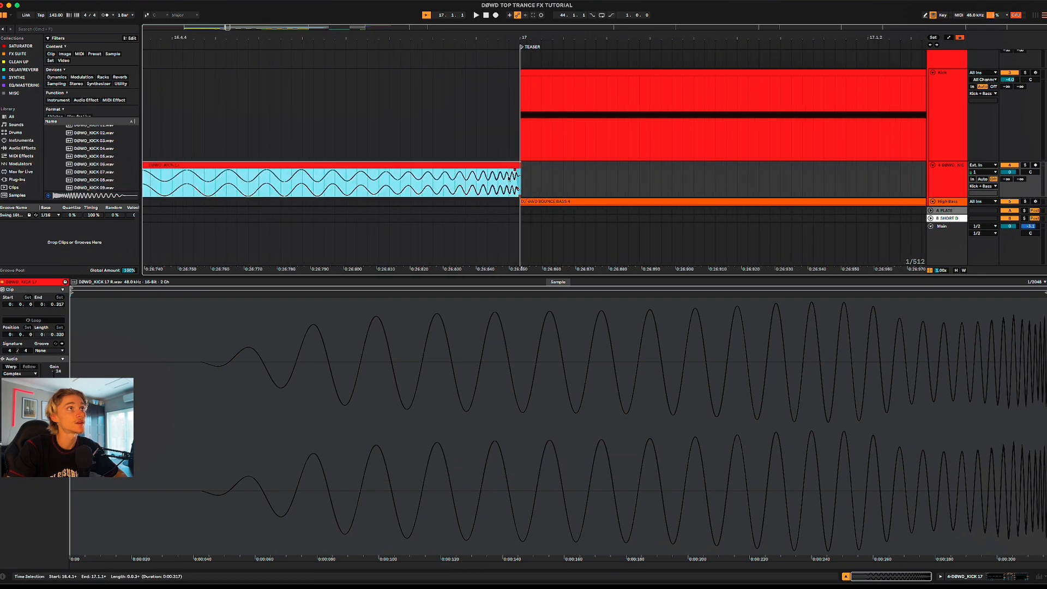
Step: Play the transition into bar 17 with the reversed kick clip deactivated for comparison
left_click(302, 182)
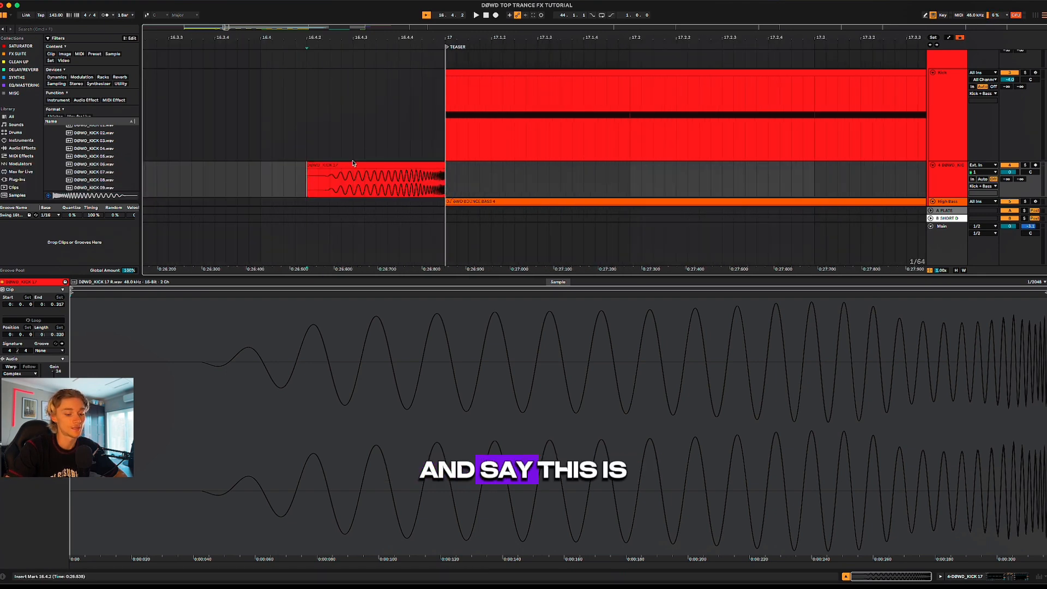
left_click(354, 163)
key("space")
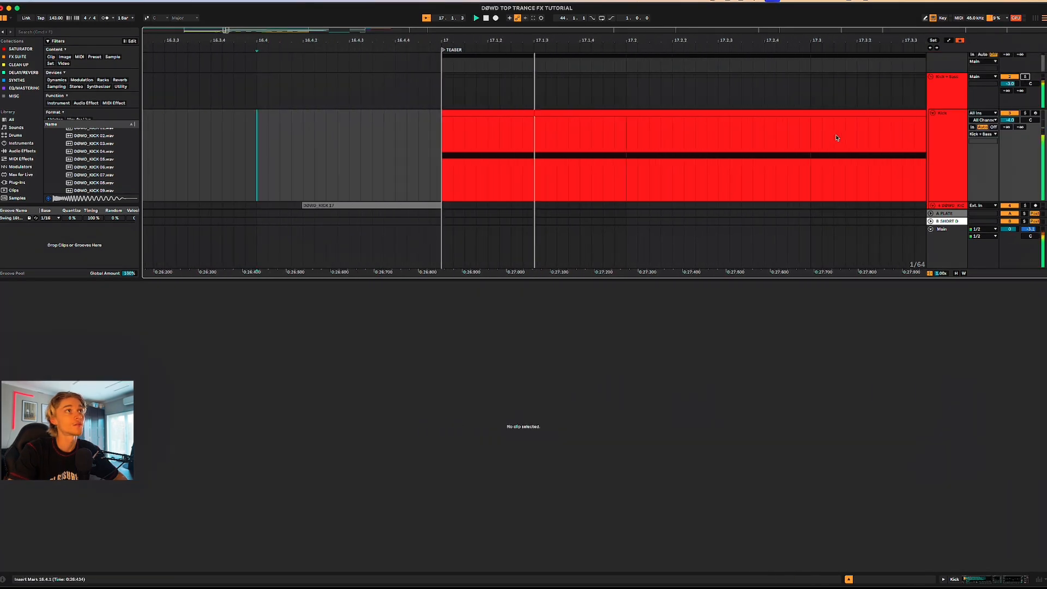
scroll(600, 157, "down", 5)
key("space")
key("space")
scroll(571, 168, "up", 5)
key("space")
scroll(413, 157, "down", 5)
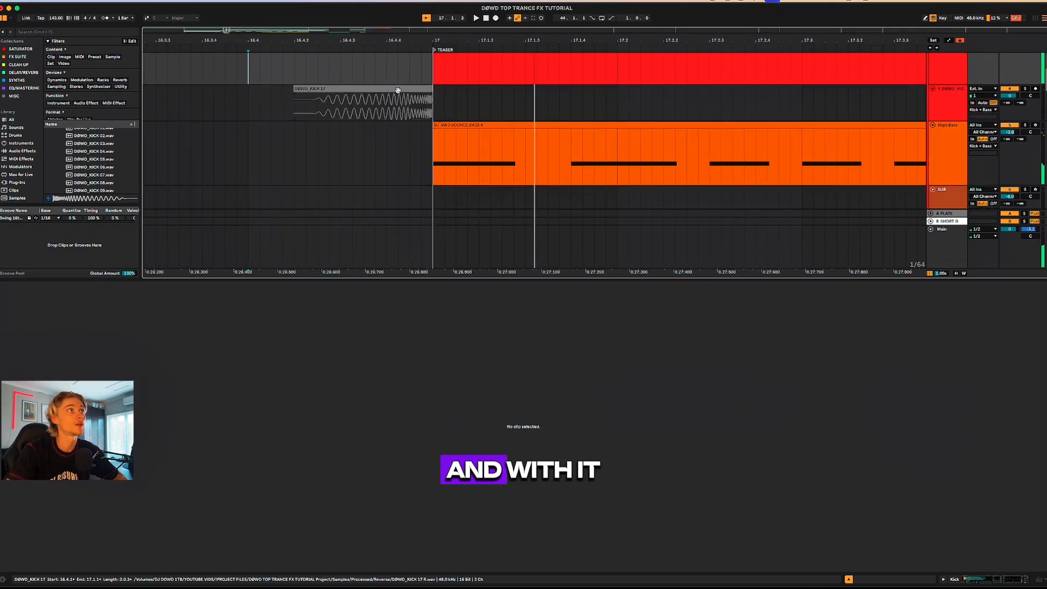
Step: Reactivate the reversed kick clip and play the transition into bar 17 with it
left_click(408, 116)
key("space")
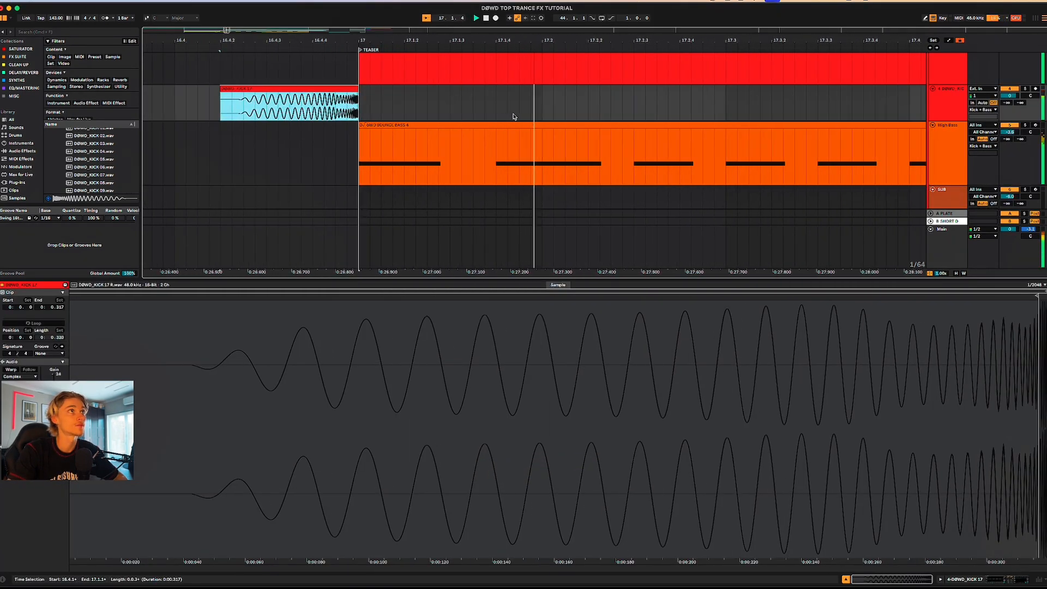
scroll(514, 117, "down", 5)
scroll(926, 109, "up", 5)
scroll(583, 210, "down", 5)
key("space")
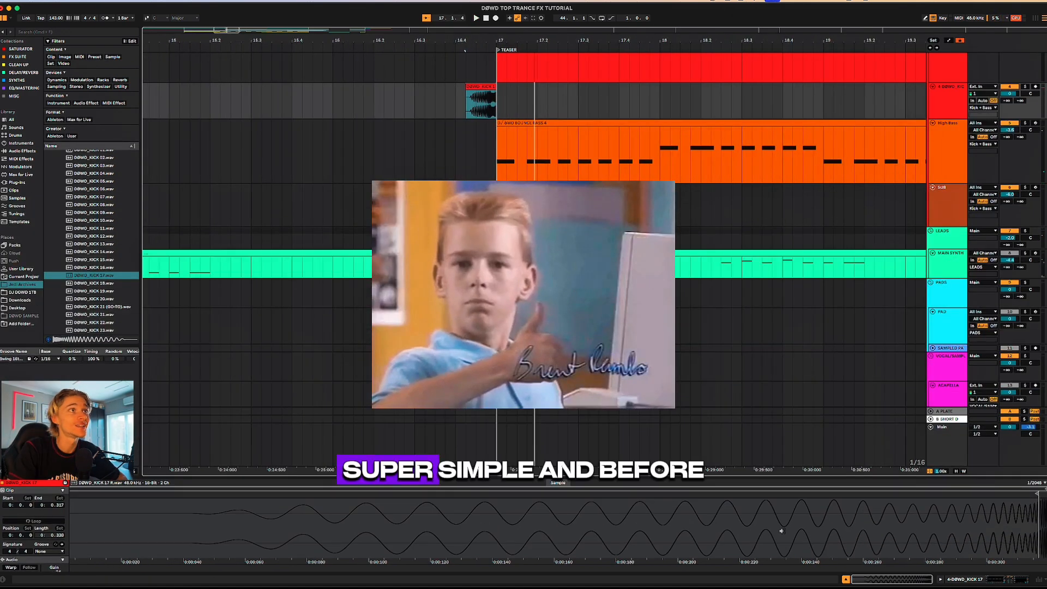
Step: Lower the volume of the reversed kick track and play the transition into bar 17
left_click(1005, 578)
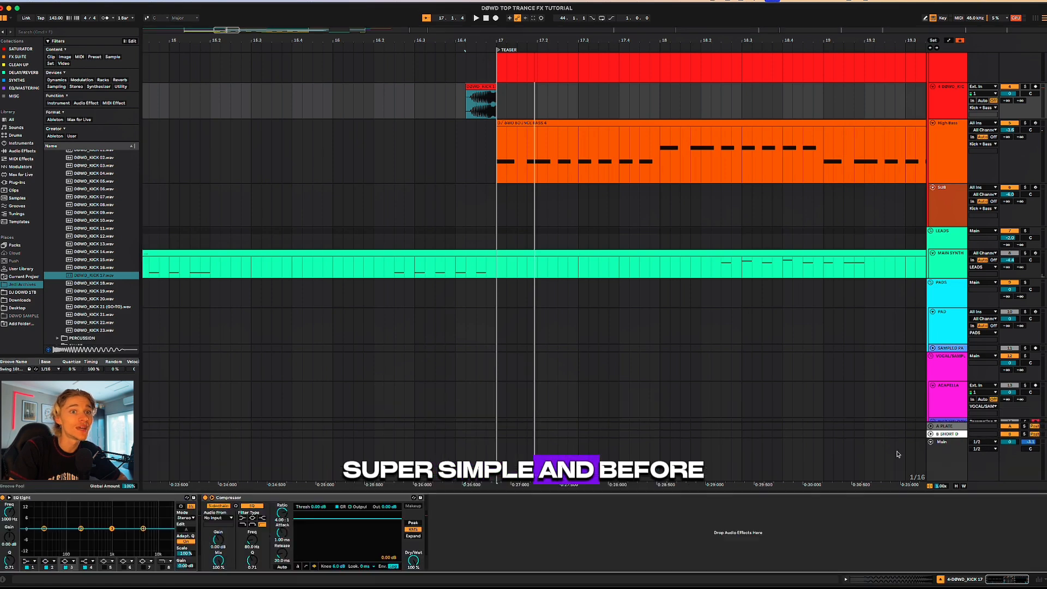
scroll(869, 177, "up", 5)
left_click_drag(1009, 228, 1009, 240)
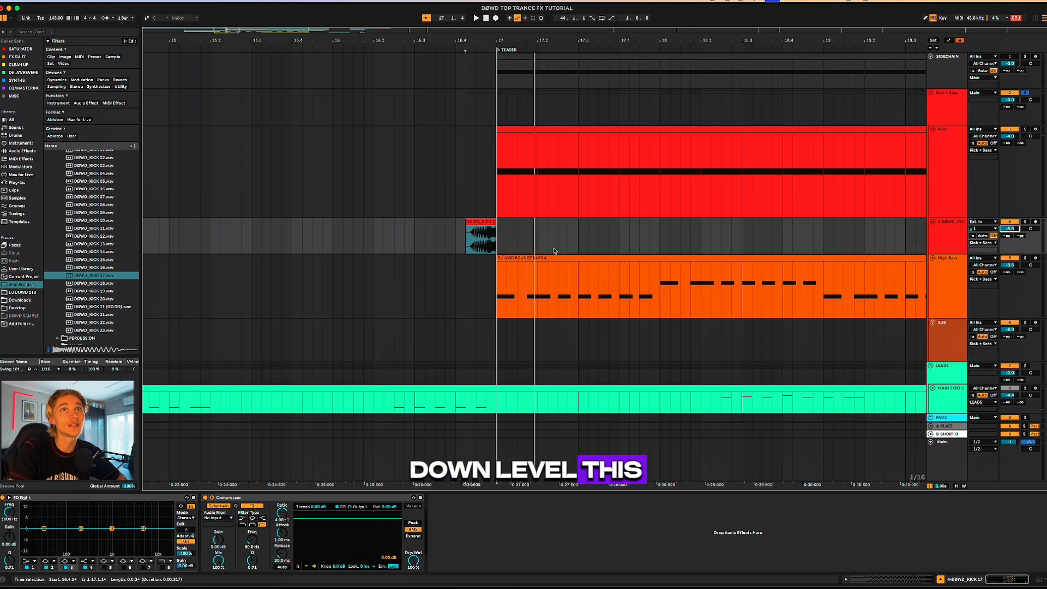
scroll(492, 243, "up", 5)
scroll(357, 240, "up", 2)
left_click(357, 240)
key("space")
scroll(404, 233, "down", 4)
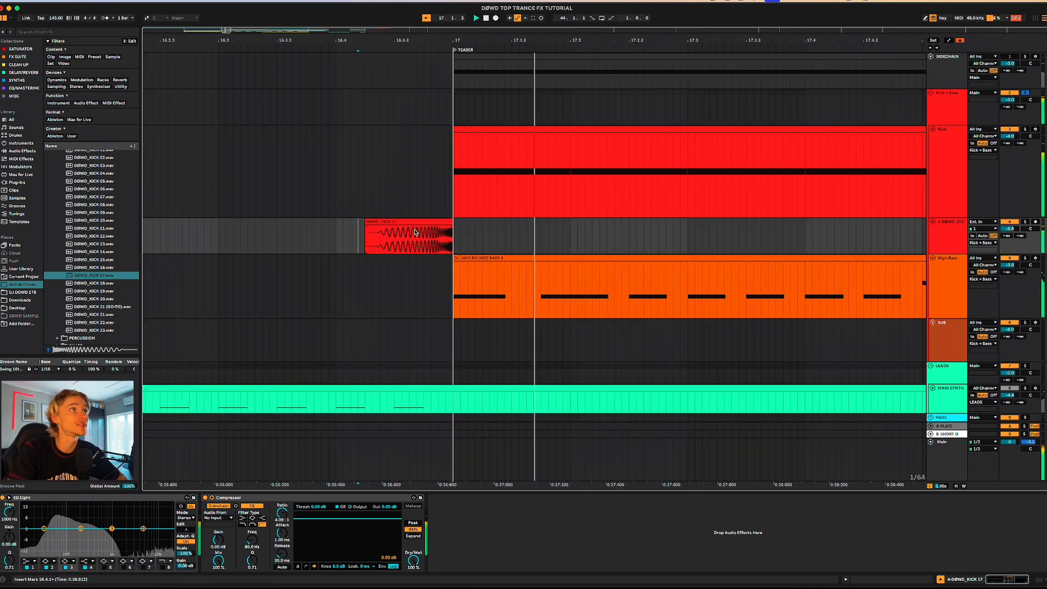
Step: Select the MIDI break clip starting at bar 17 on the first MIDI track below Open Hats and solo that track
scroll(414, 232, "down", 6)
scroll(327, 262, "down", 10)
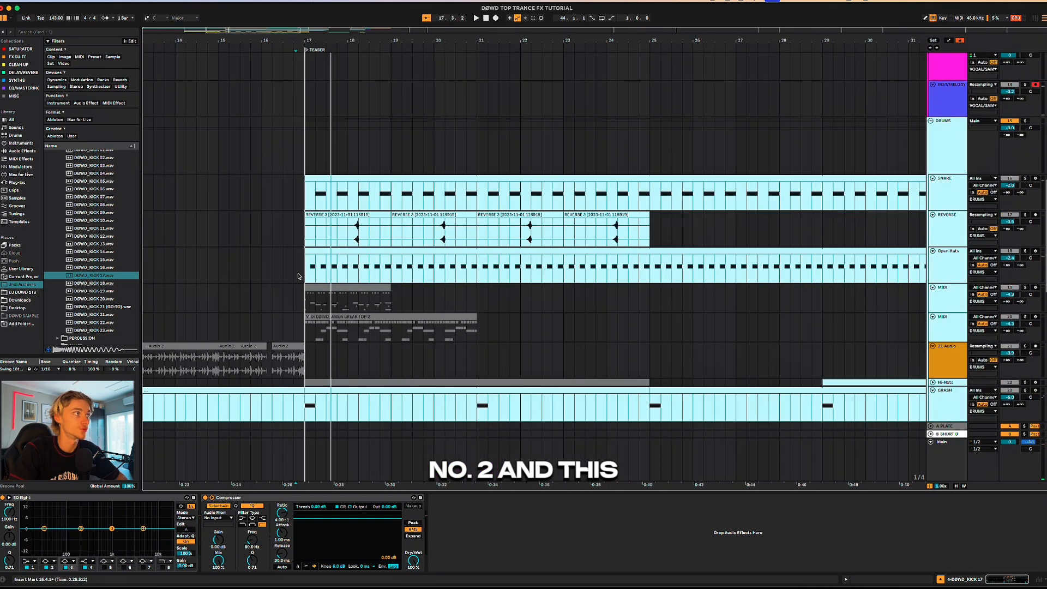
scroll(298, 276, "up", 2)
scroll(304, 234, "down", 6)
scroll(305, 229, "down", 5)
left_click(246, 210)
scroll(262, 210, "up", 6)
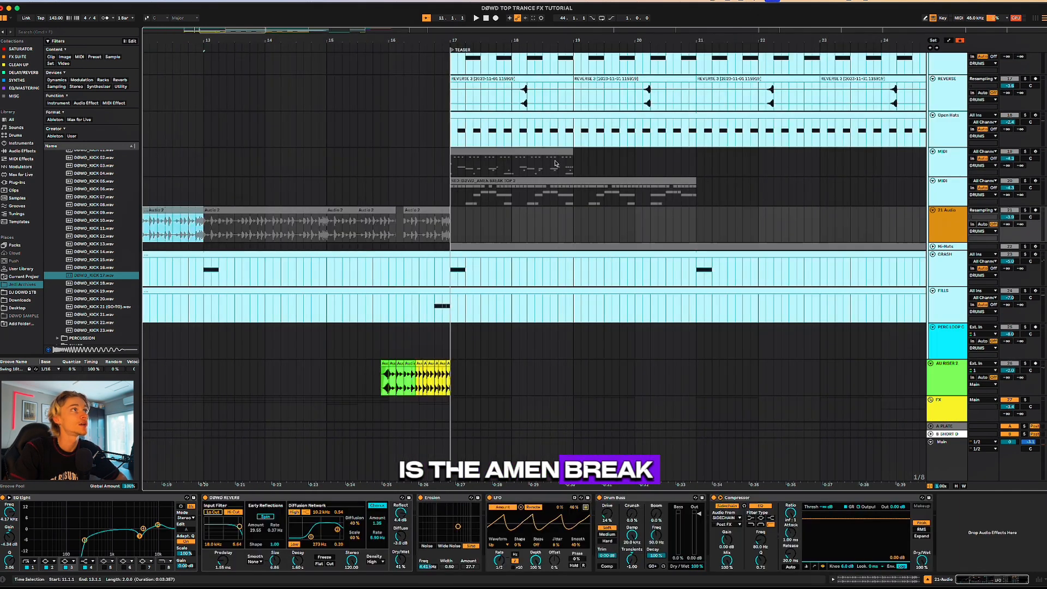
left_click(555, 162)
left_click(1025, 152)
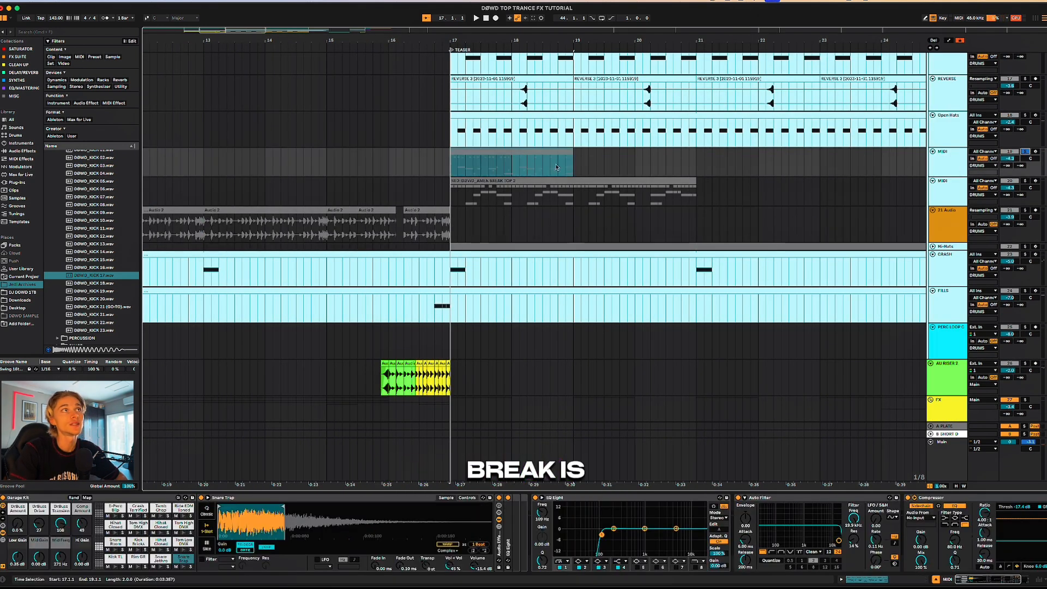
Step: Select the Garage Kit drum rack on the soloed MIDI track and play its break clip from bar 17
left_click(40, 498)
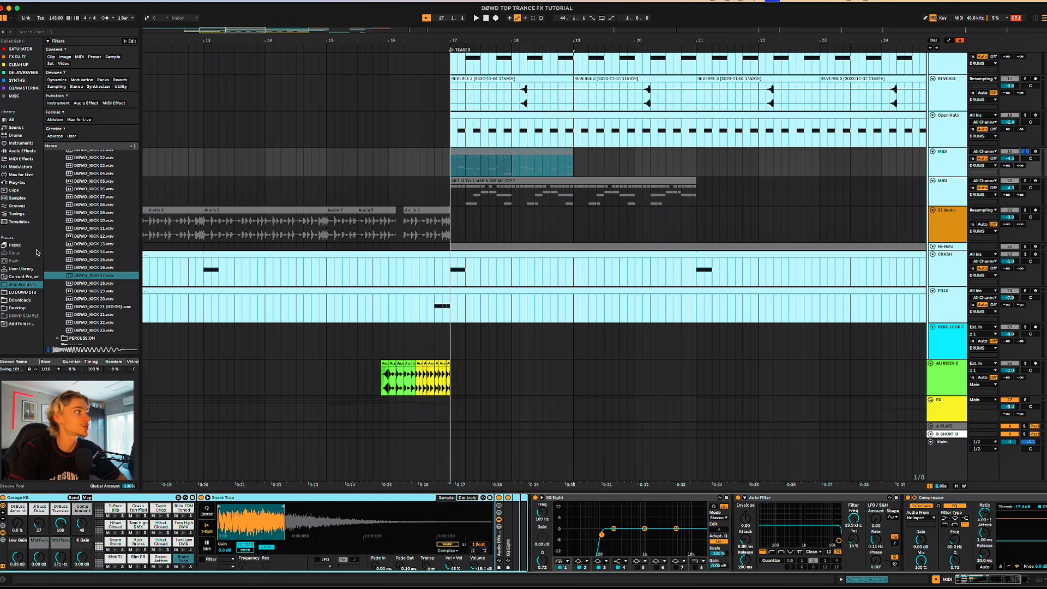
left_click(513, 151)
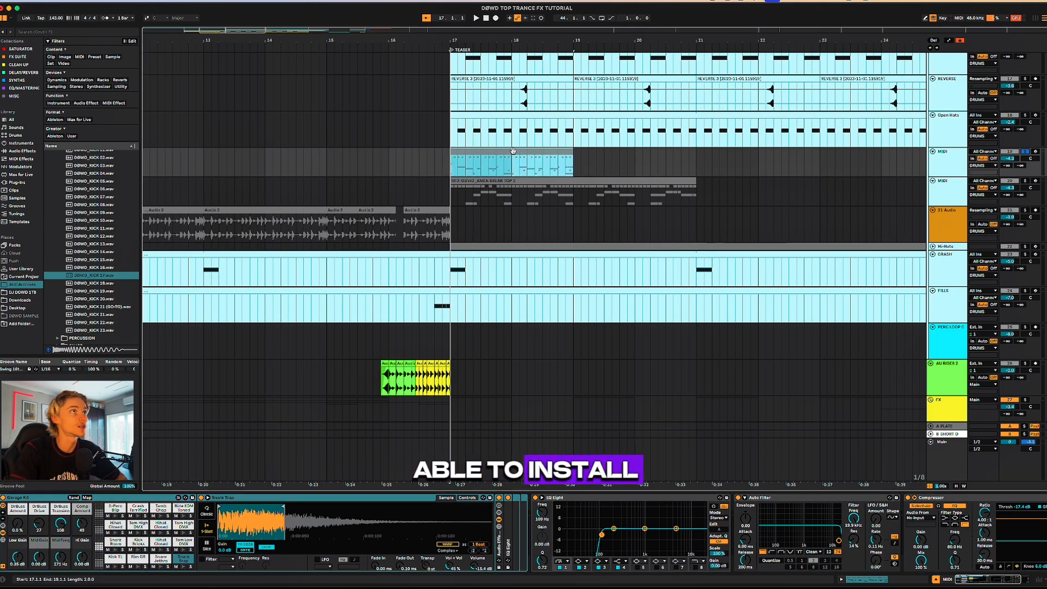
key("space")
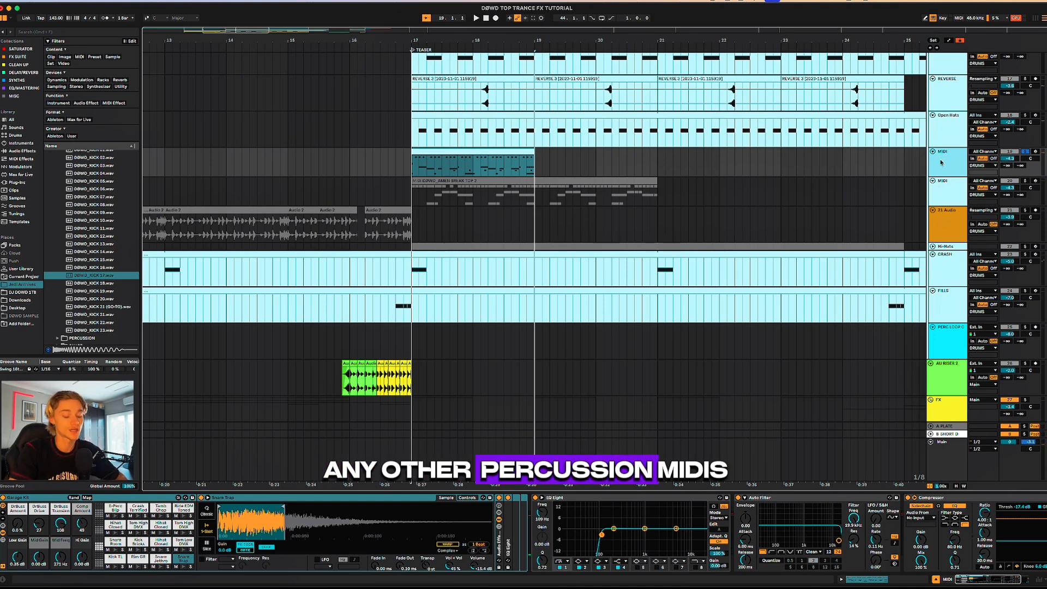
Step: Place the DØWD_AMEN BREAK TOP.wav percussion sample at bar 21 on the soloed MIDI track as a converted MIDI clip and play it
scroll(95, 234, "down", 3)
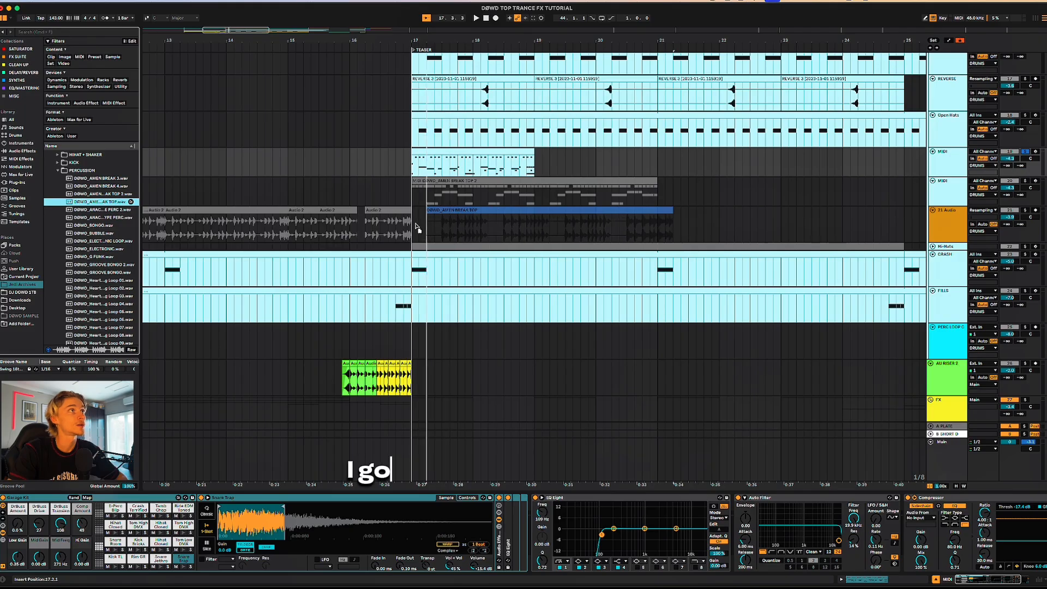
left_click_drag(450, 186, 696, 158)
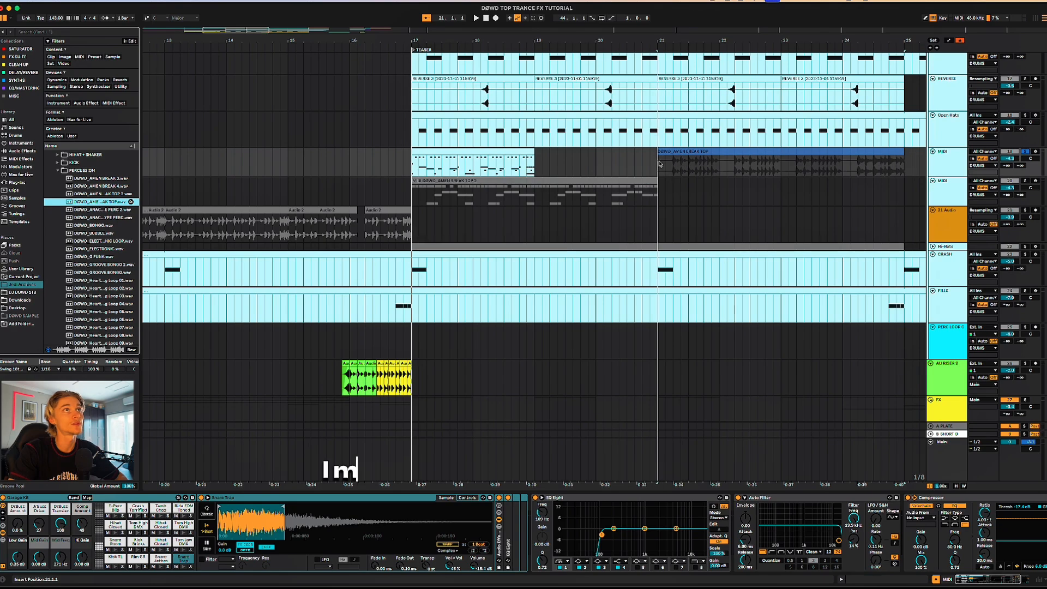
scroll(740, 182, "down", 3)
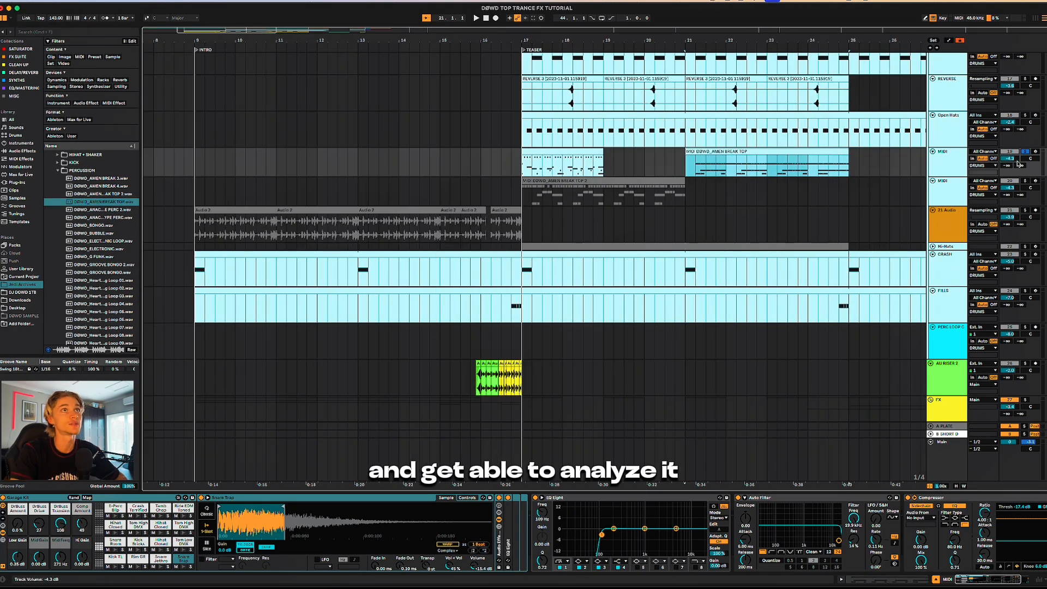
key("space")
scroll(519, 159, "up", 5)
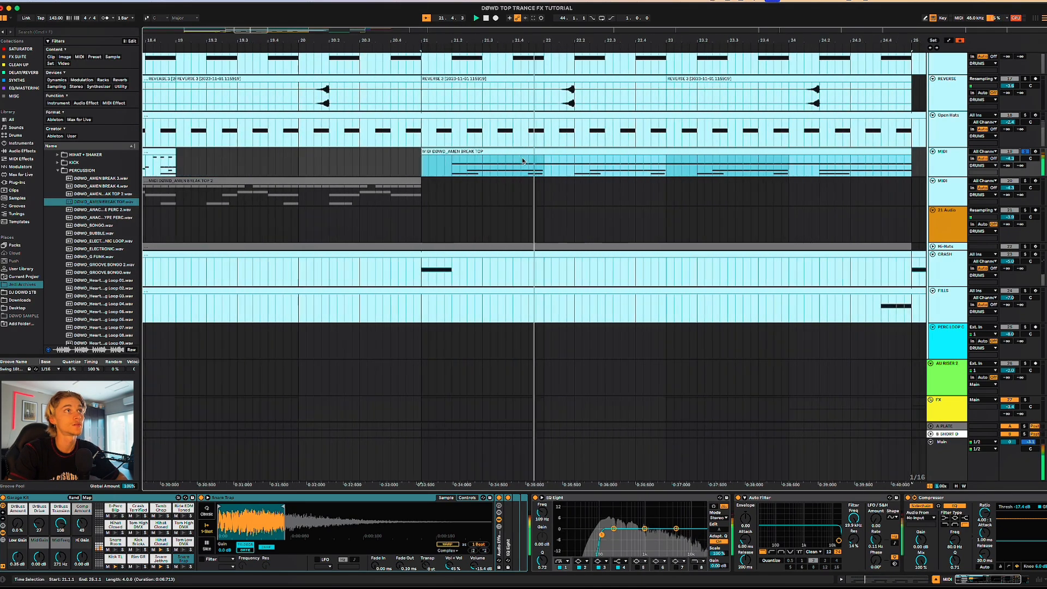
scroll(519, 158, "down", 10)
scroll(518, 158, "up", 8)
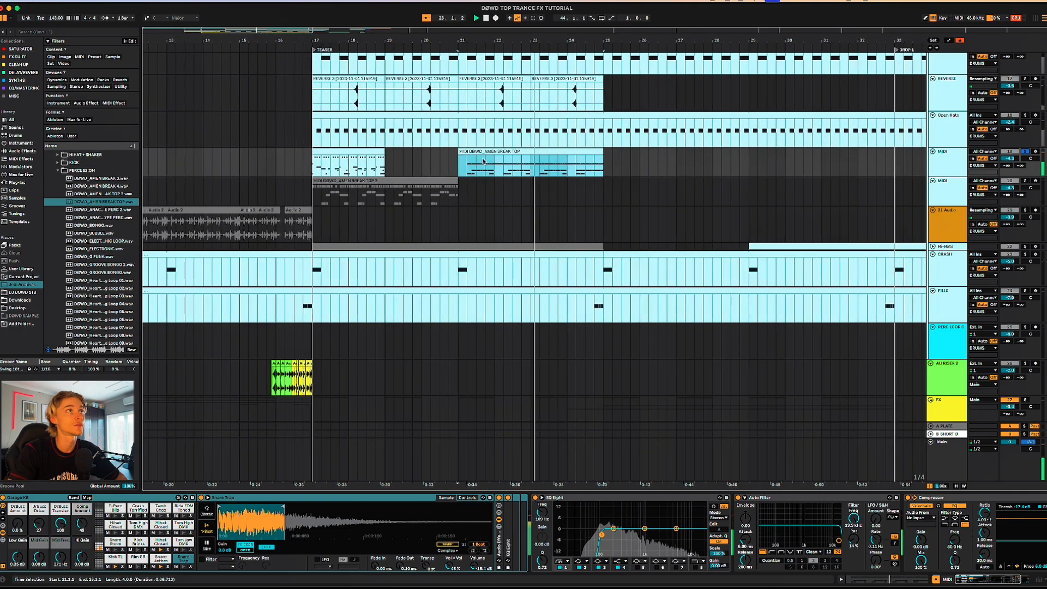
Step: Inspect the notes of the converted amen break clip at bar 21 in an enlarged note editor, and delete the clip
left_click(549, 158)
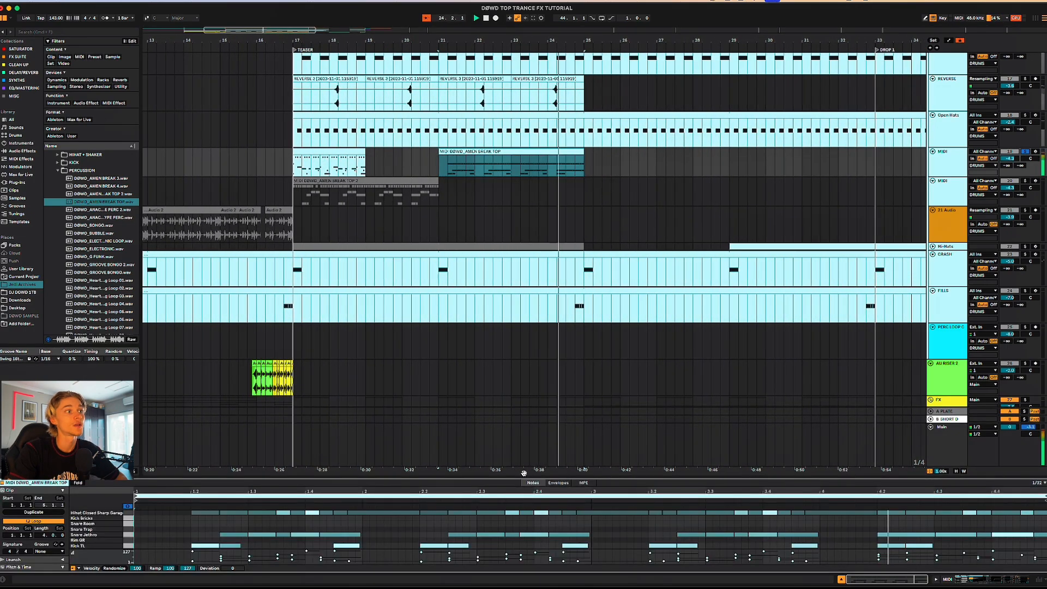
left_click_drag(523, 478, 502, 294)
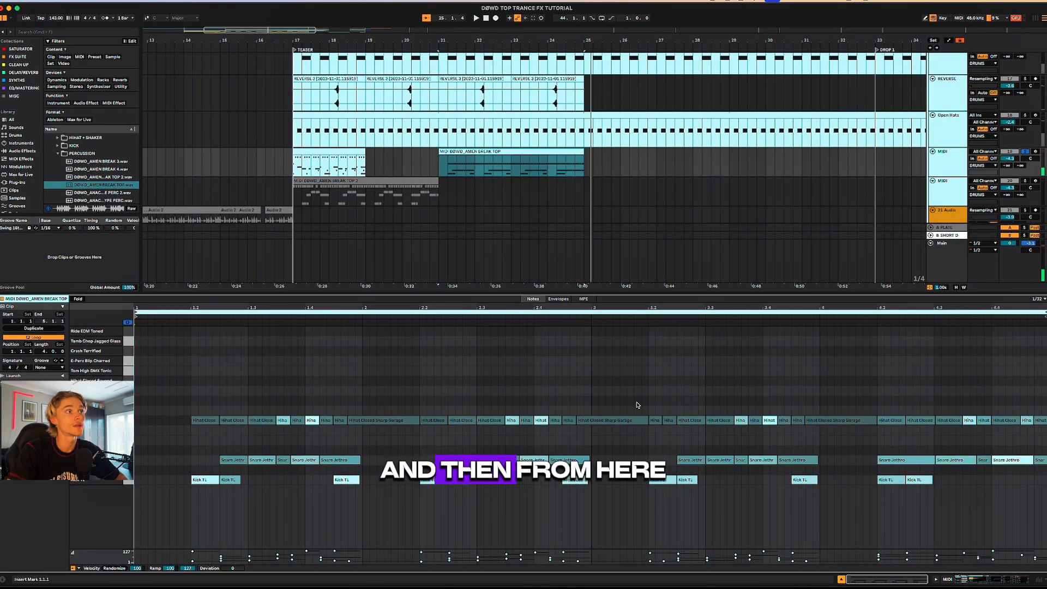
left_click(978, 579)
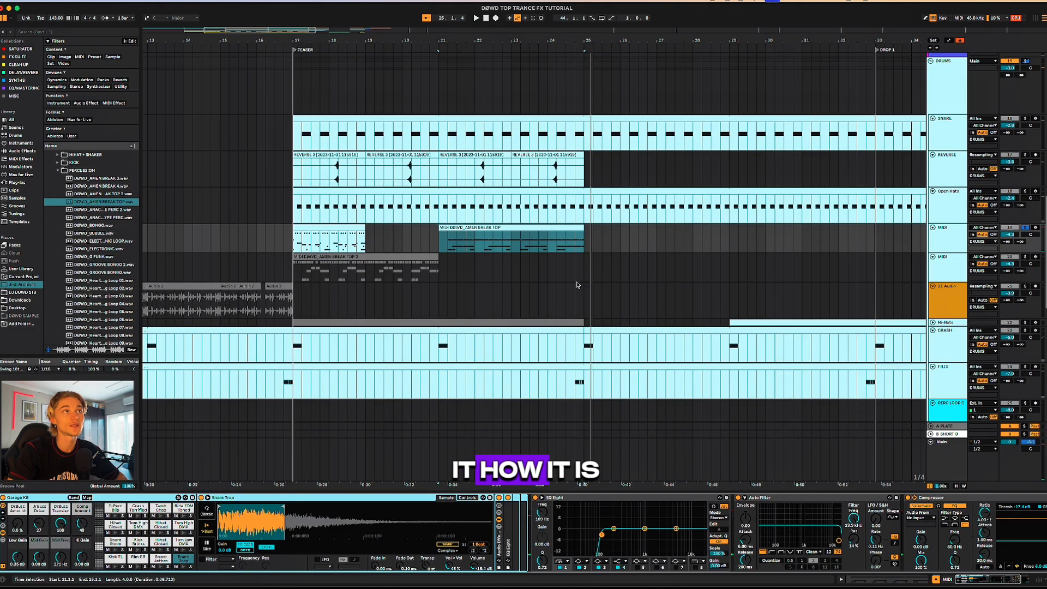
right_click(525, 229)
left_click(507, 227)
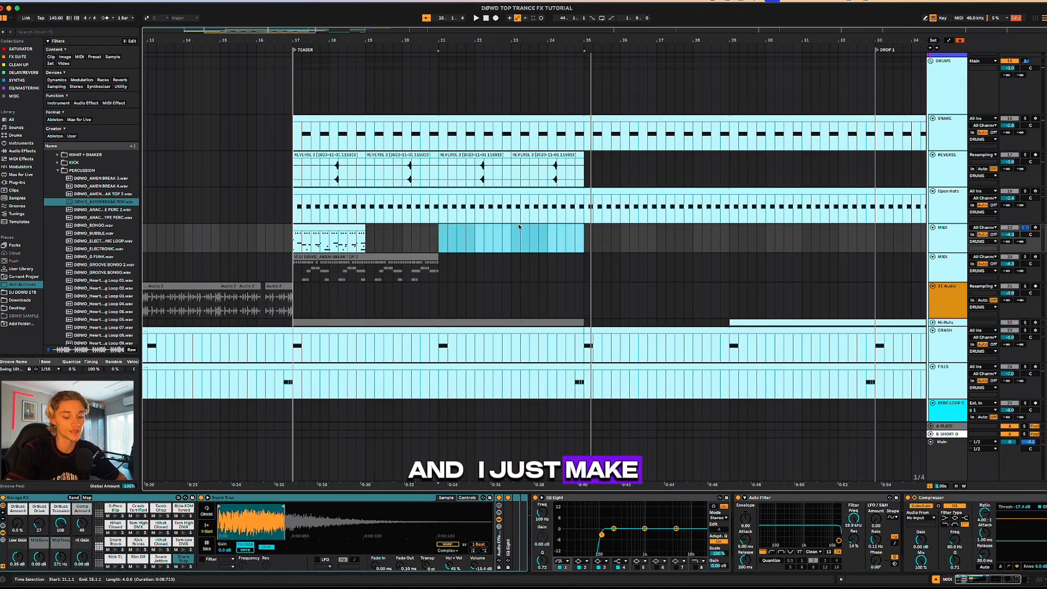
Step: Play the MIDI break clip at bar 17 on the soloed MIDI track
left_click(325, 240)
key("space")
scroll(779, 282, "left", 6)
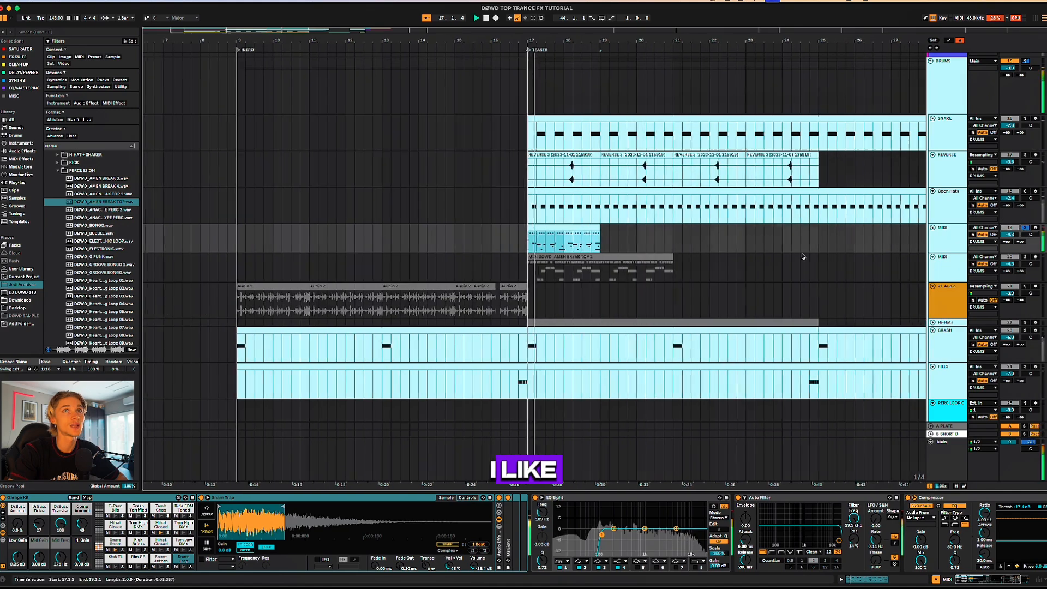
scroll(779, 282, "down", 2)
key("space")
Step: Arm the 21 Audio track and record the resampled break onto it from bar 17 to bar 19
key("super+z")
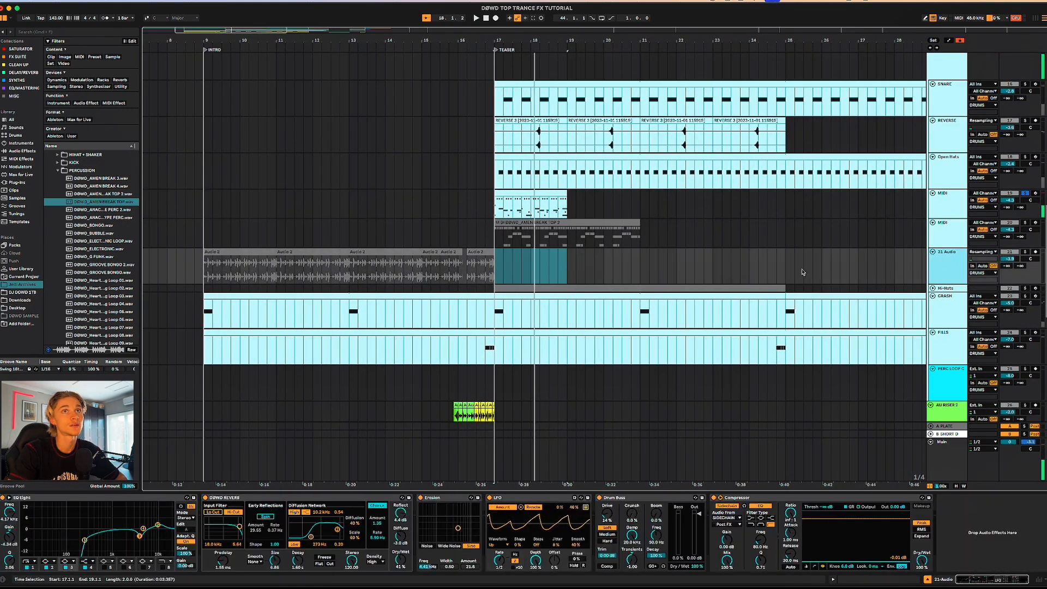
left_click(567, 269)
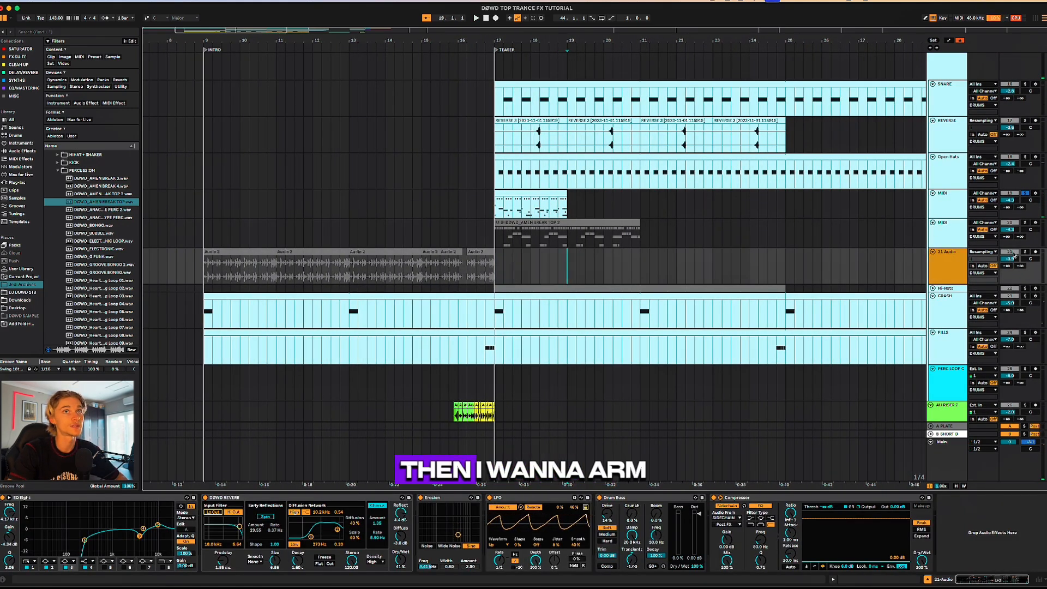
left_click_drag(567, 264, 490, 258)
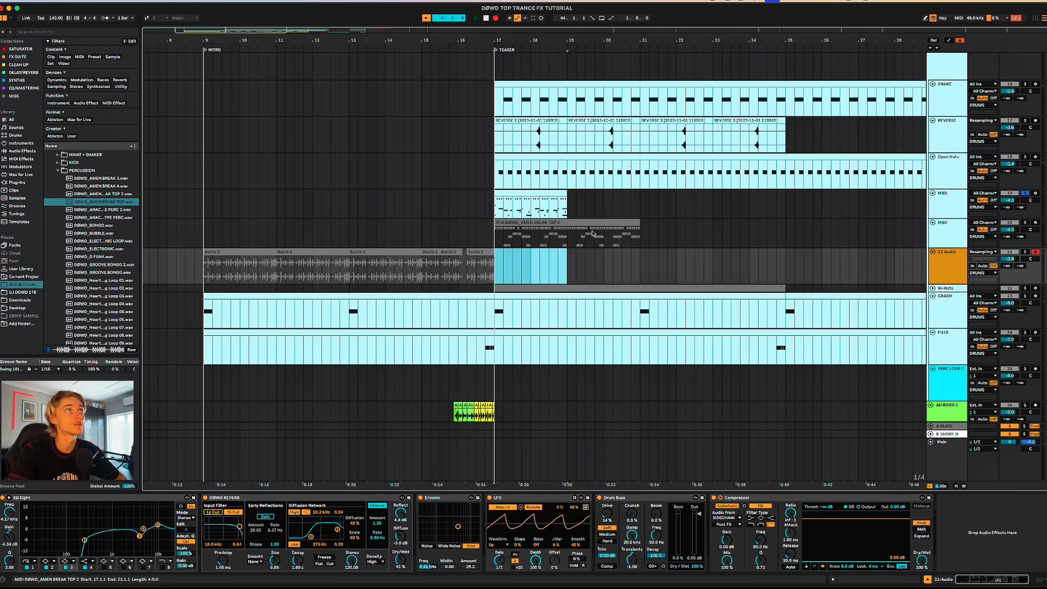
key("F9")
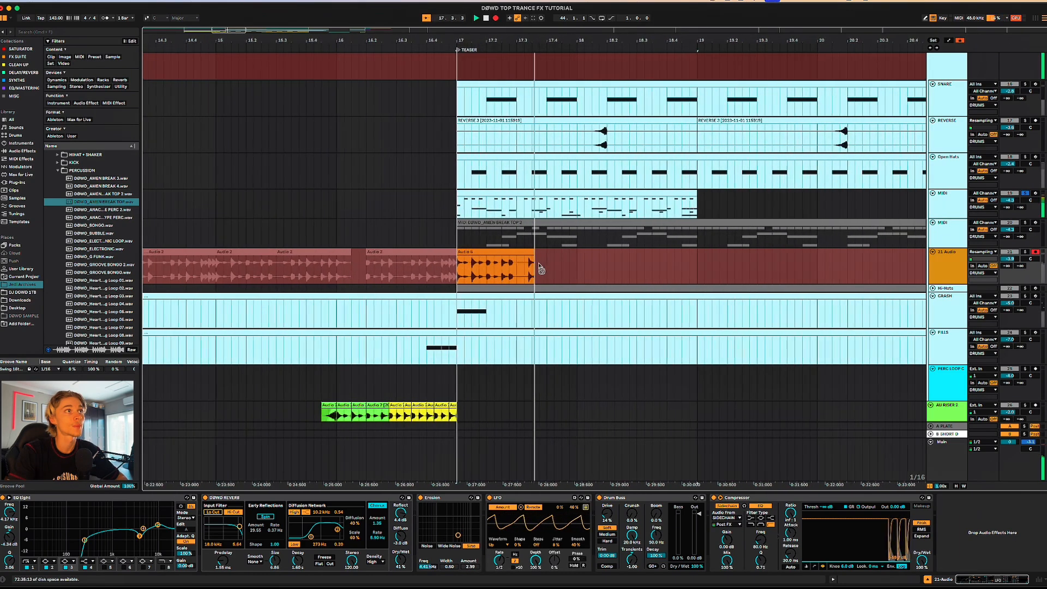
scroll(540, 267, "down", 1)
scroll(550, 264, "up", 5)
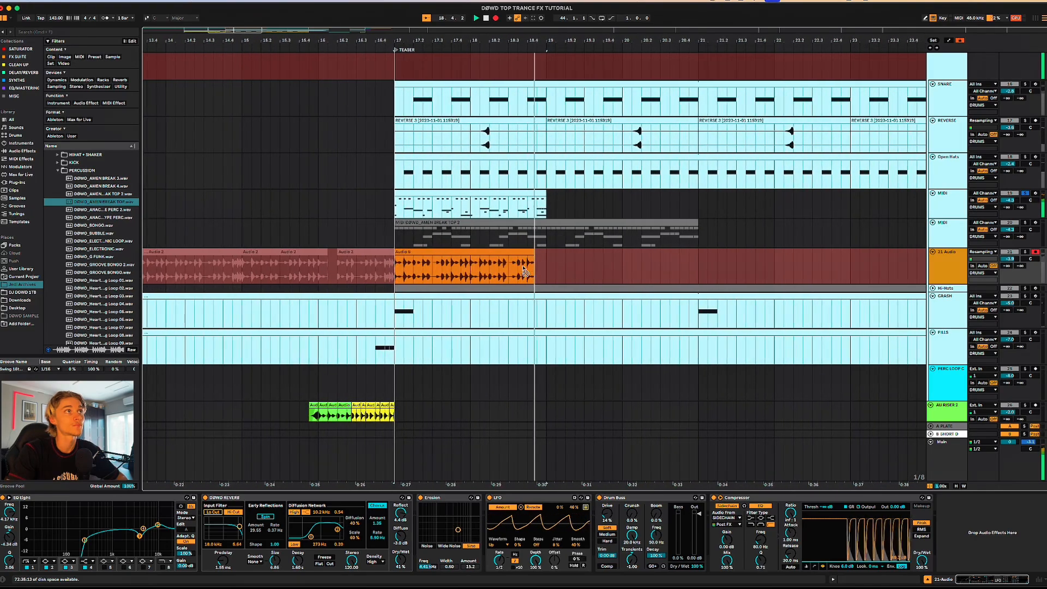
key("space")
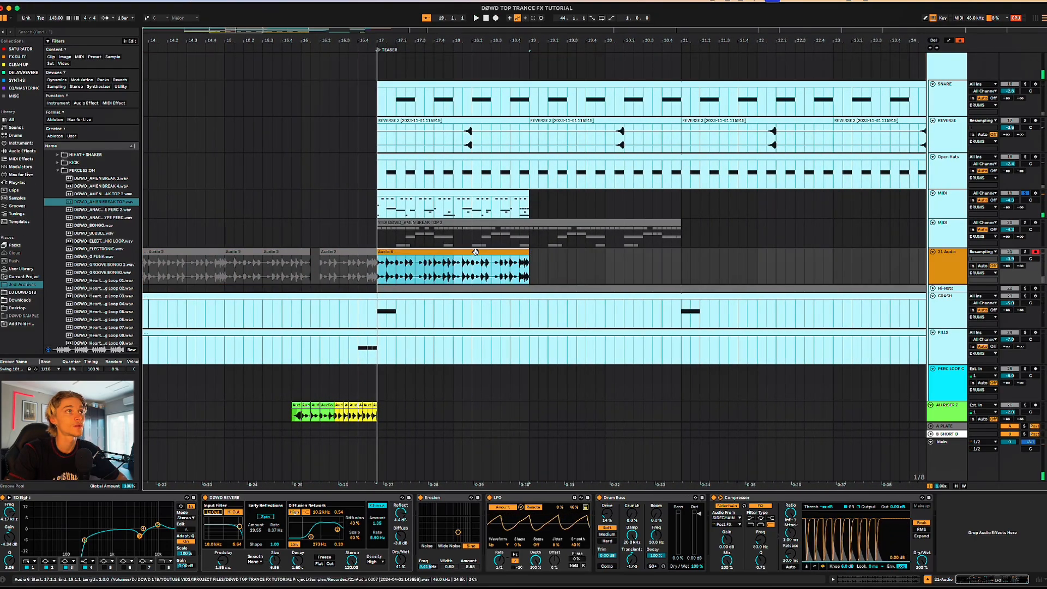
Step: Solo the 21 Audio track to play the new recording, and deactivate the source MIDI clip at bar 17
scroll(635, 267, "down", 1)
scroll(636, 267, "down", 3)
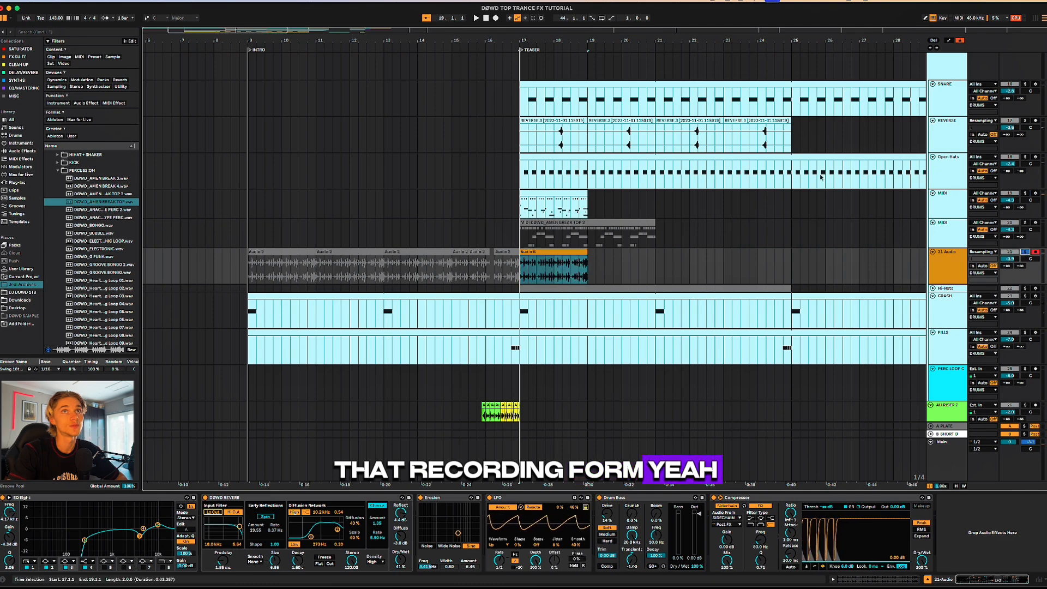
key("space")
left_click(586, 206)
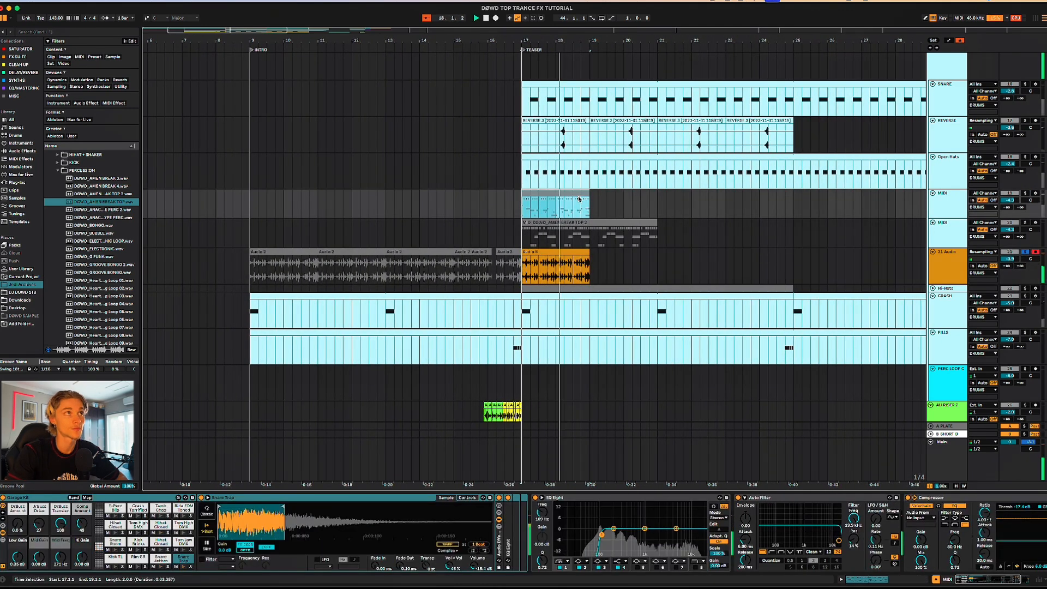
Step: Solo the yellow AU RISER 2 track in the FX group and play its clips from bar 9
scroll(1032, 297, "down", 5)
left_click(1032, 297)
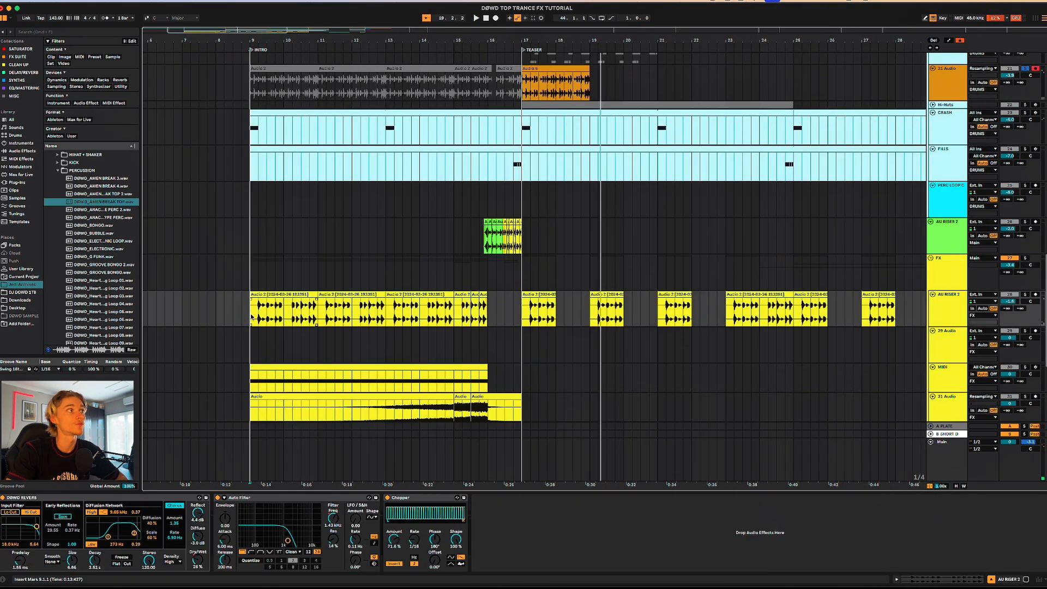
scroll(520, 337, "down", 3)
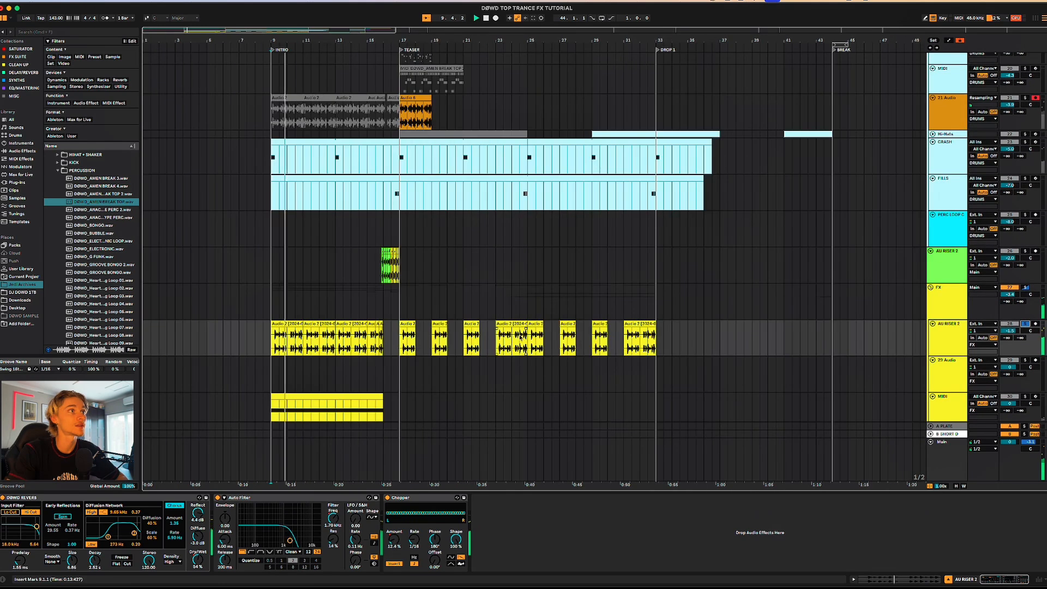
scroll(364, 334, "down", 2)
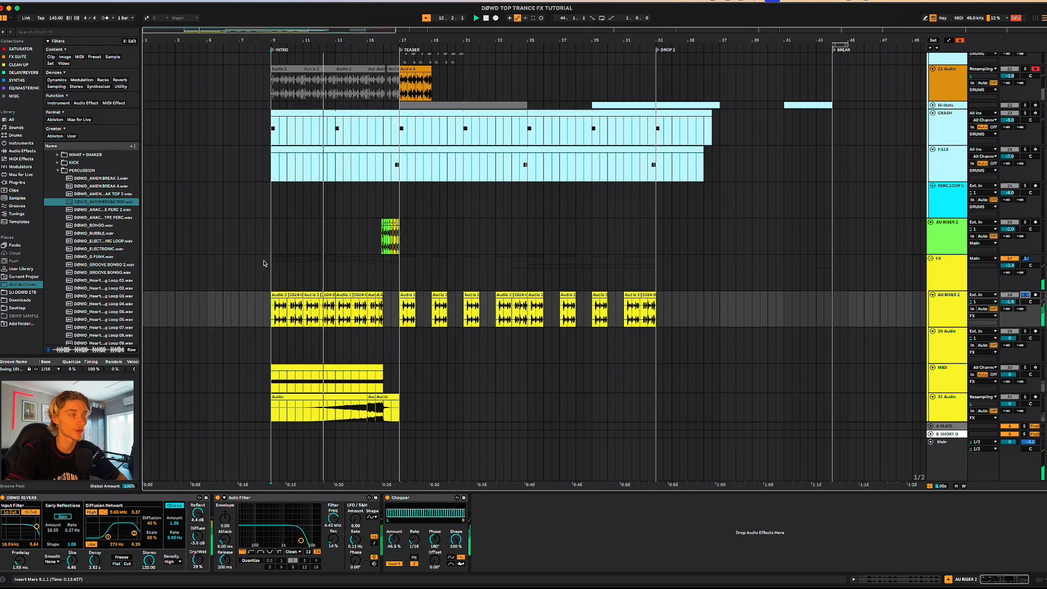
key("plus")
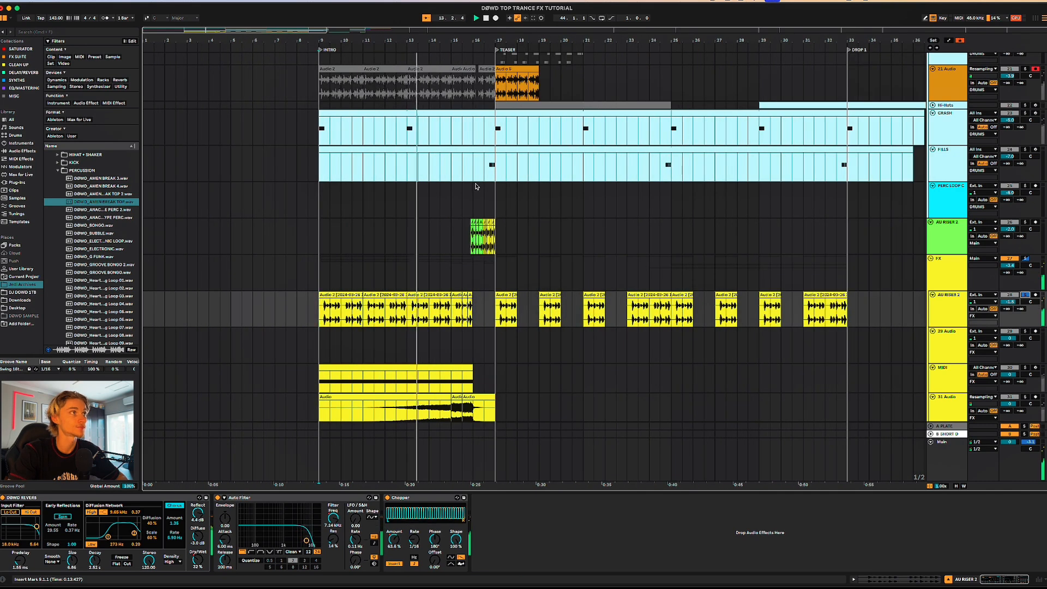
scroll(476, 188, "up", 2)
scroll(475, 200, "up", 2)
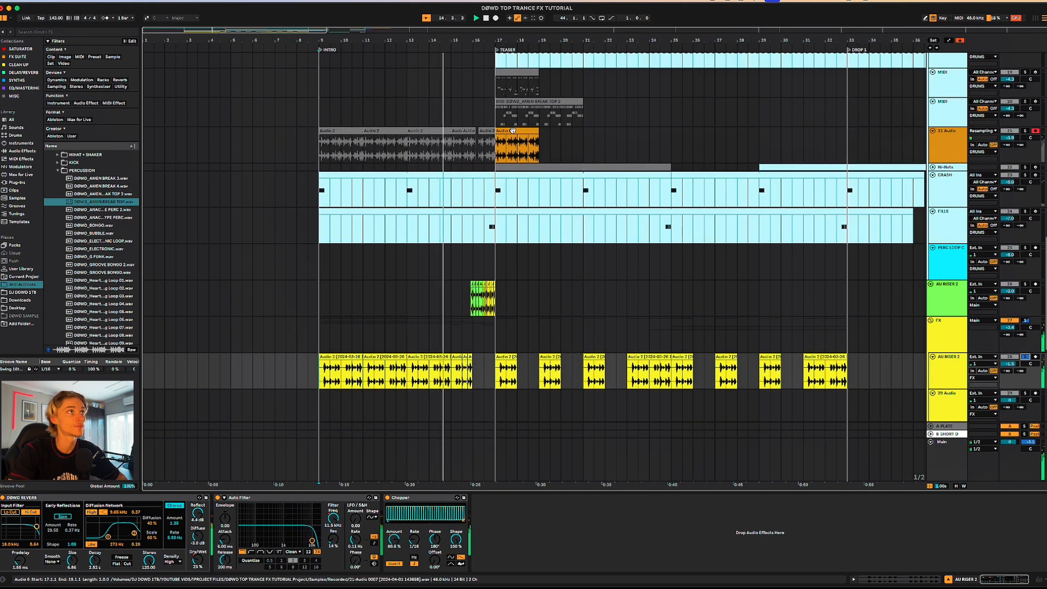
Step: Stop playback and open the first yellow AU RISER 2 clip at bar 9 in the sample editor
left_click(509, 131)
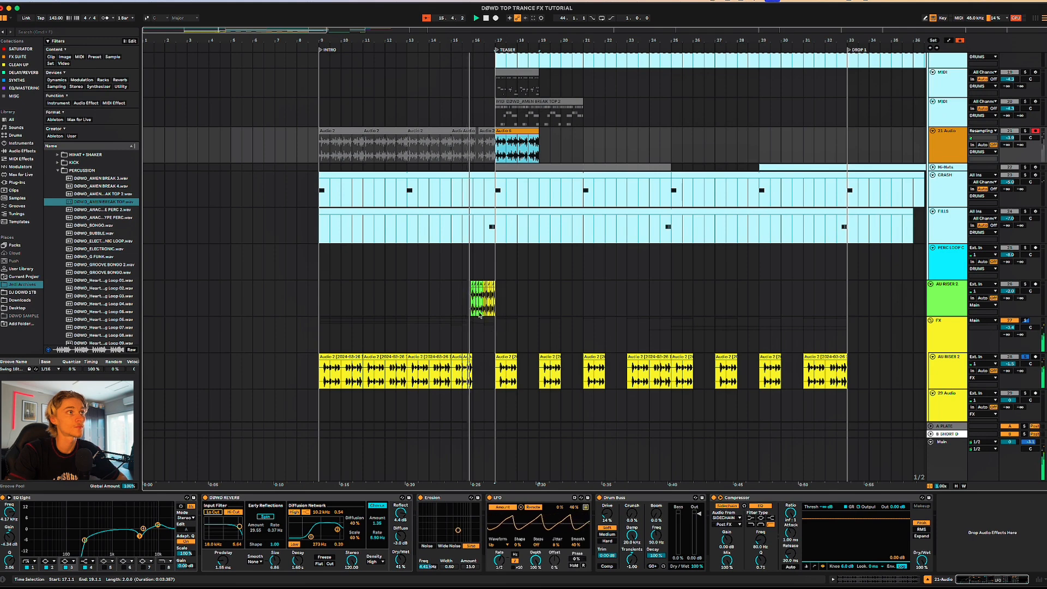
scroll(479, 329, "up", 5)
scroll(247, 349, "down", 5)
left_click(191, 358)
key("space")
scroll(189, 363, "up", 4)
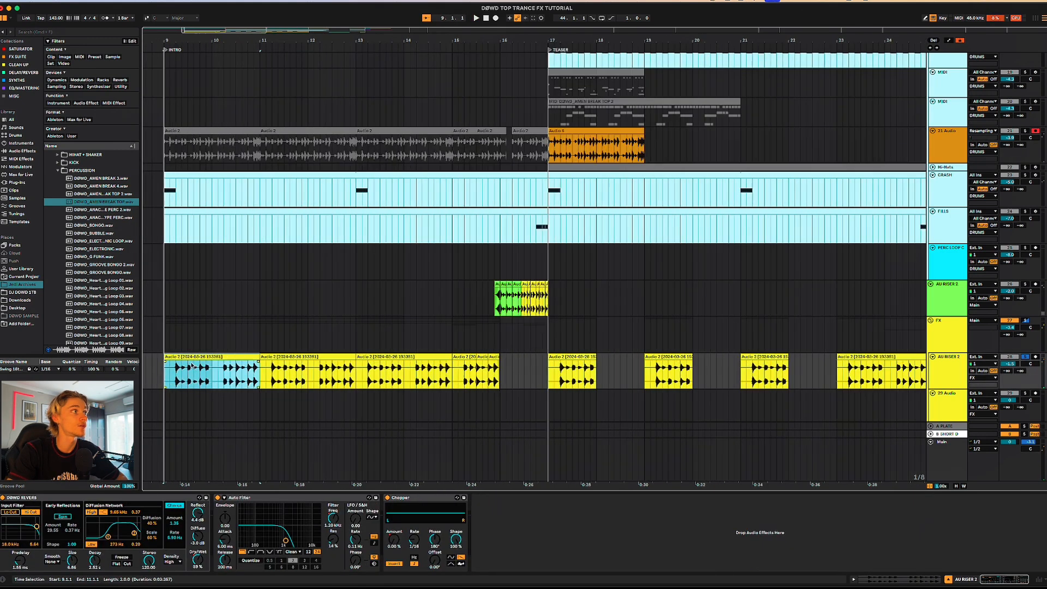
double_click(249, 357)
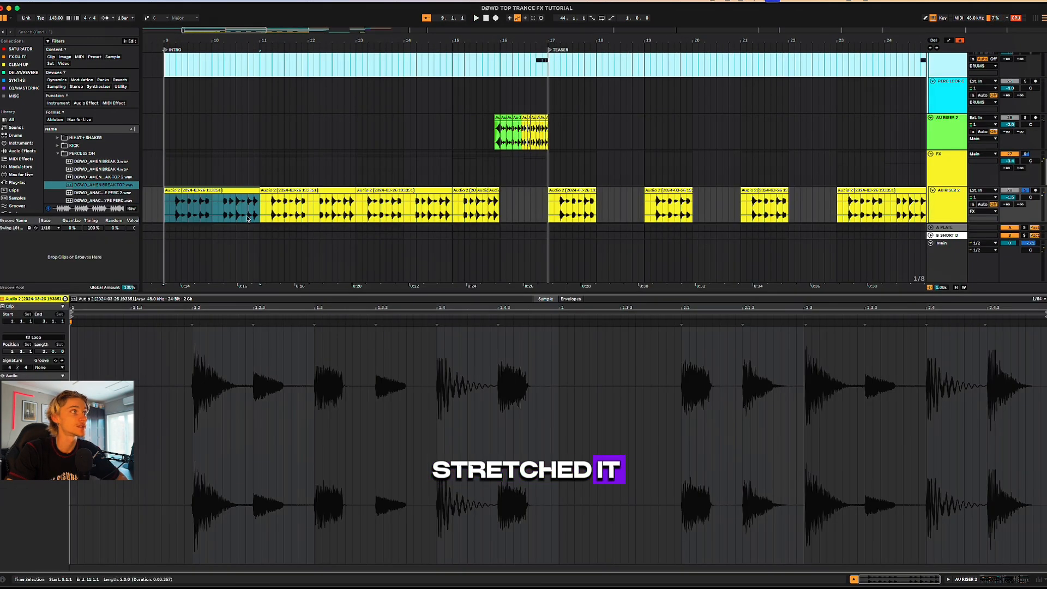
Step: Time-stretch the yellow AU RISER 2 clip at bar 9 down to one bar and select its opening half beat
left_click(256, 190)
right_click(256, 189)
left_click(256, 189)
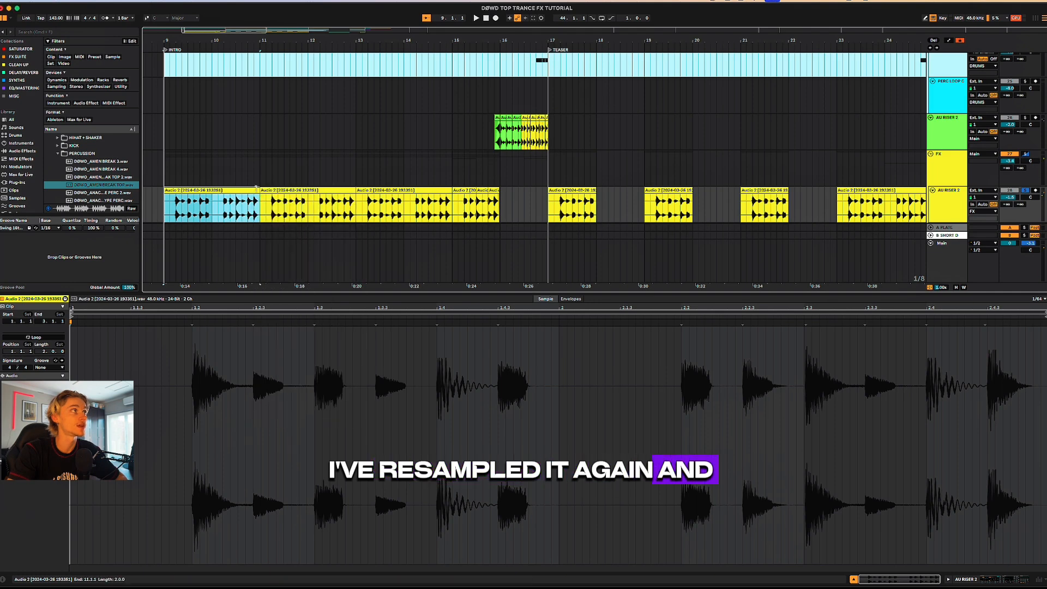
left_click_drag(255, 189, 222, 195)
scroll(163, 203, "up", 10)
scroll(222, 199, "down", 7)
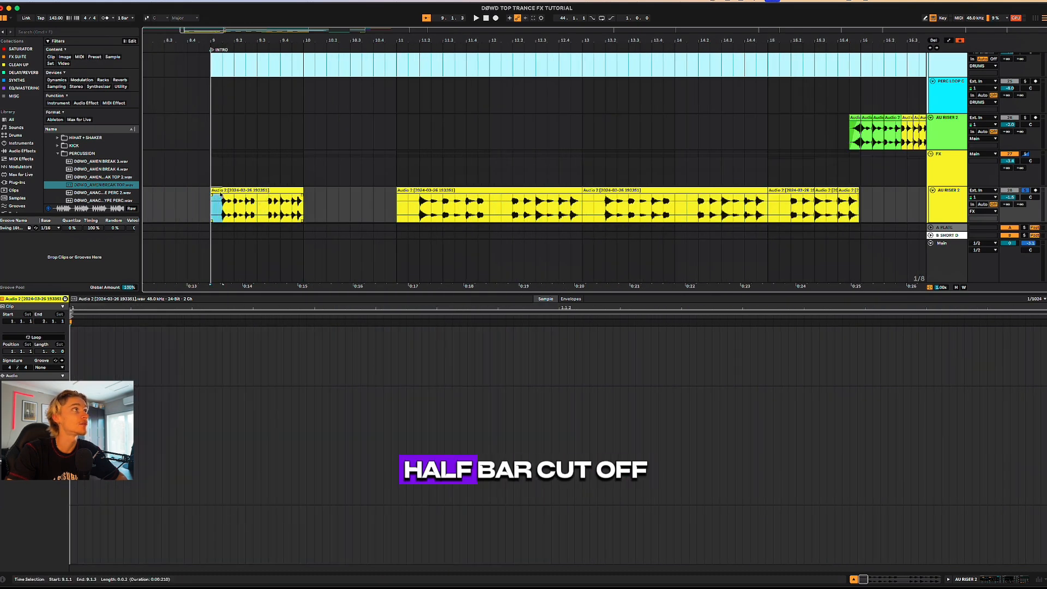
Step: Select the compressed one-bar clip at bar 9 and play it
scroll(245, 202, "down", 4)
left_click(261, 202)
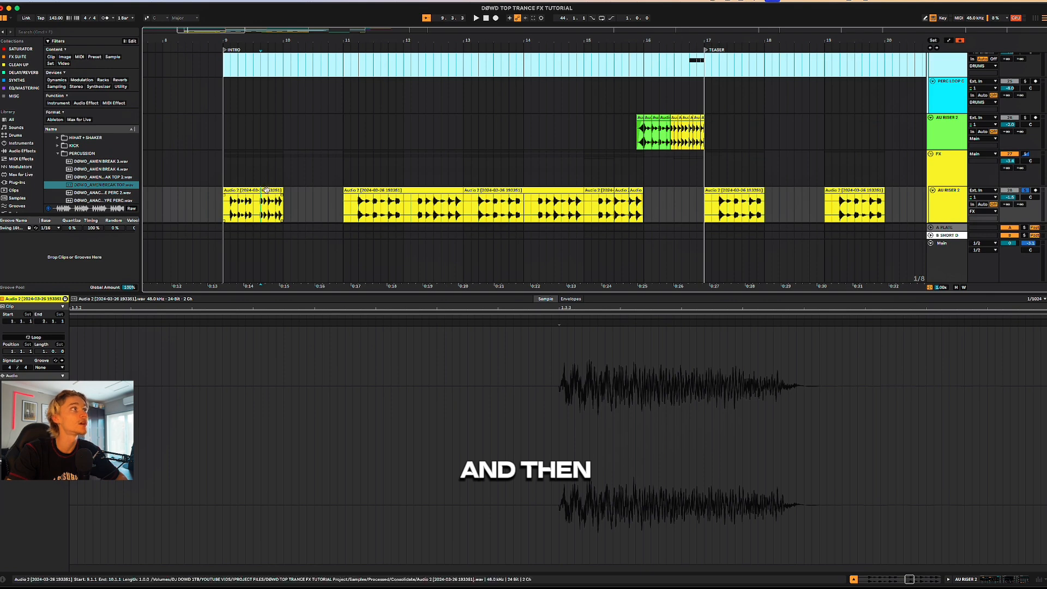
left_click(266, 189)
key("space")
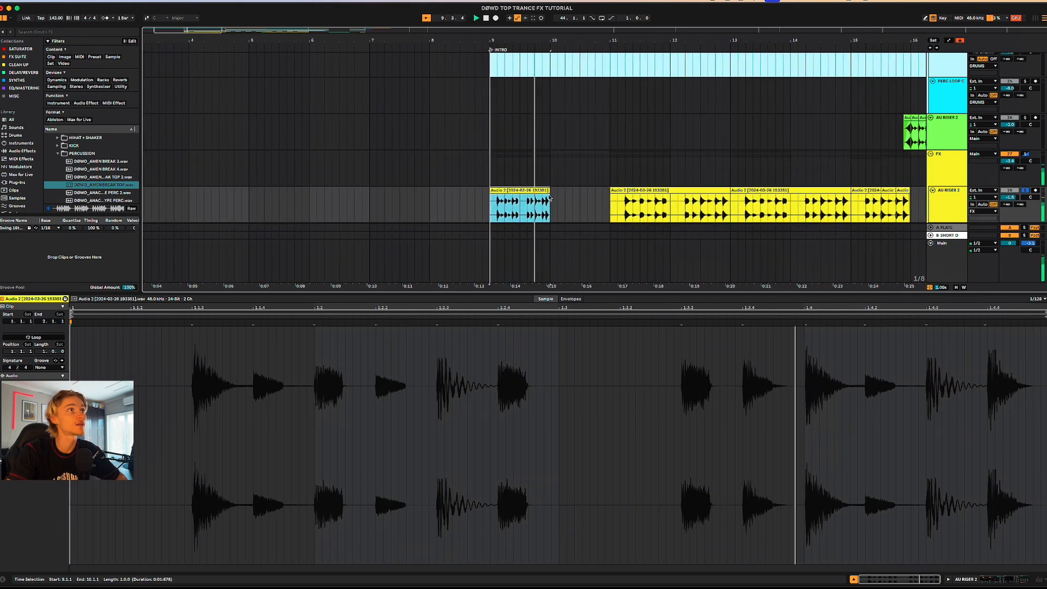
key("space")
Step: Stretch the clip at bar 9 to two bars, ending at bar 11, and play it
left_click_drag(546, 191, 604, 191)
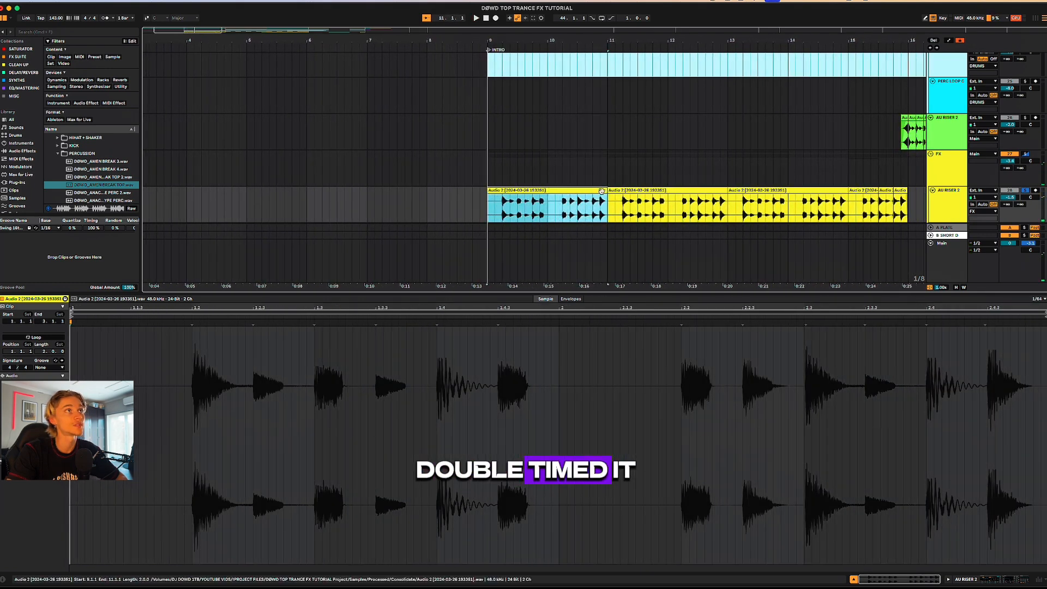
scroll(592, 205, "down", 2)
key("space")
Step: Duplicate the two-bar clip three times up to bar 17 and trim the last copy to end at bar 16
key("super+d")
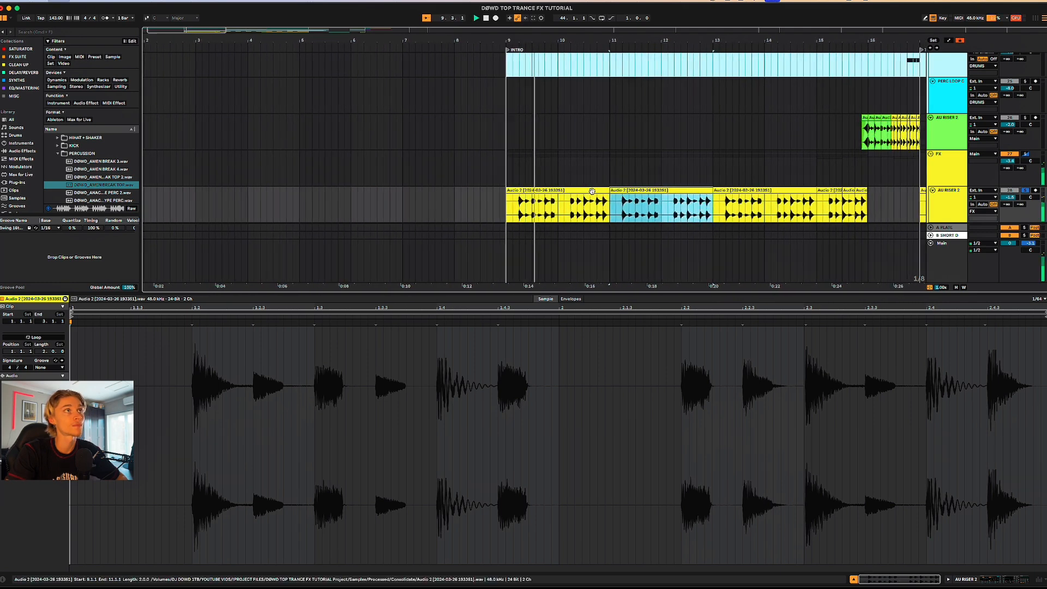
scroll(592, 191, "down", 2)
key("super+d")
key("super+d")
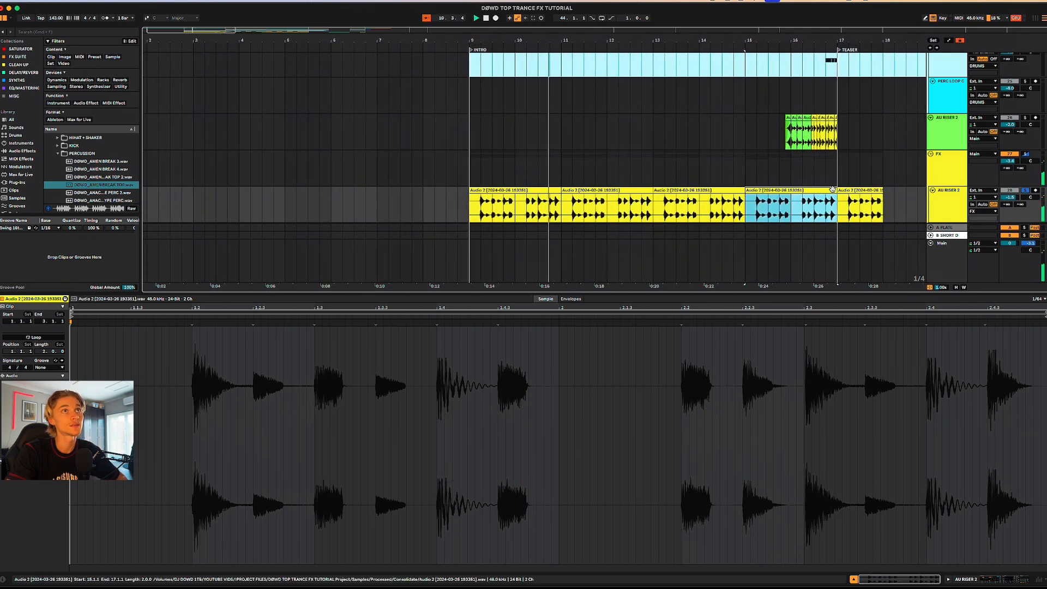
left_click_drag(837, 190, 789, 191)
scroll(834, 175, "up", 4)
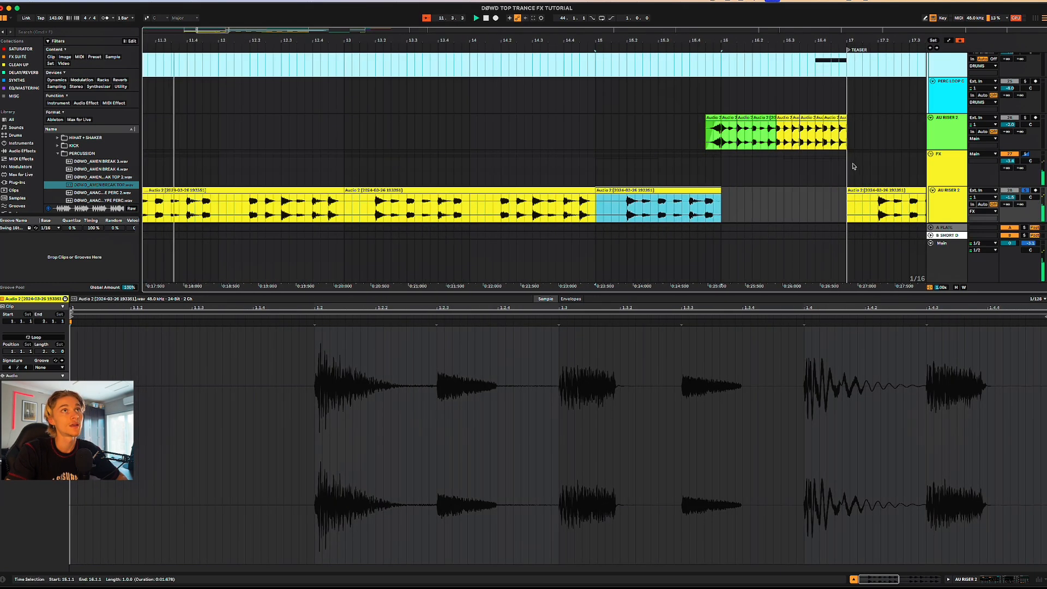
Step: Solo the green AU RISER 2 track and play its chopped fill leading into the teaser
left_click(1025, 118)
left_click(708, 133)
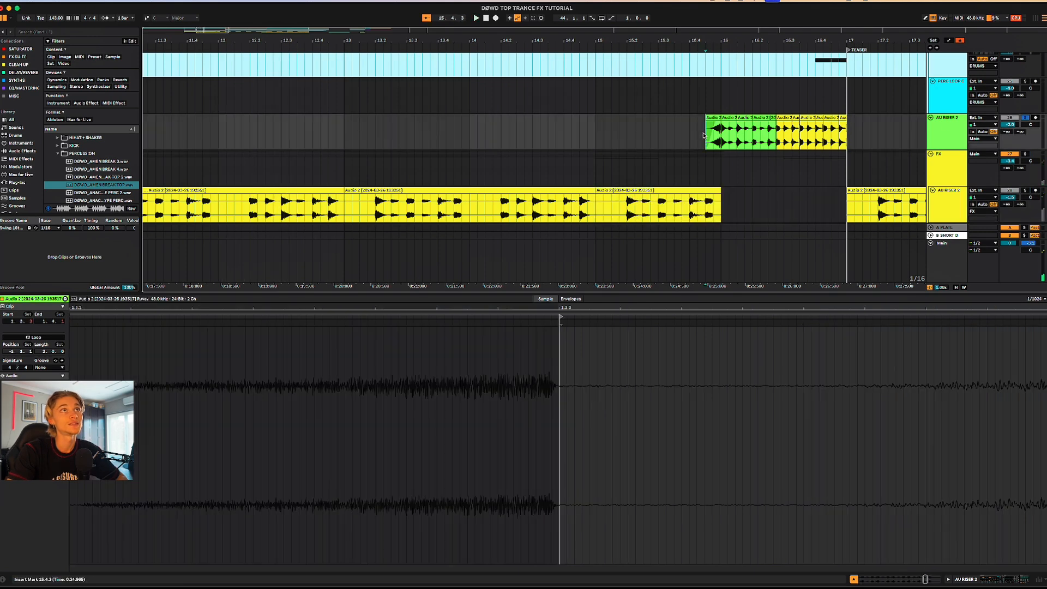
scroll(453, 141, "up", 4)
scroll(452, 140, "right", 3)
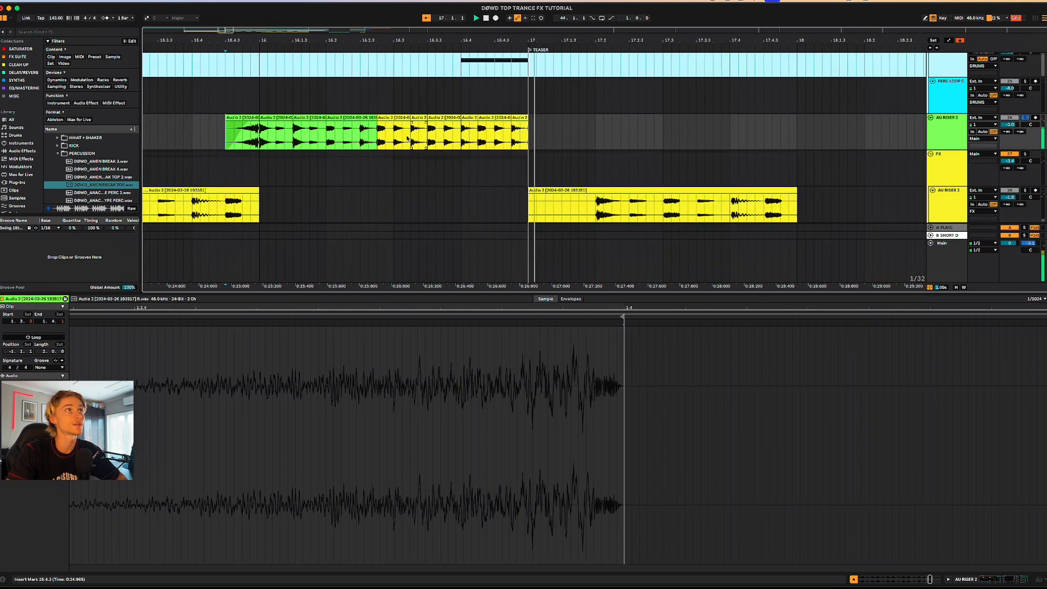
Step: Reverse the fill's first green clip just before bar 16, play it, and reverse it again
left_click(250, 124)
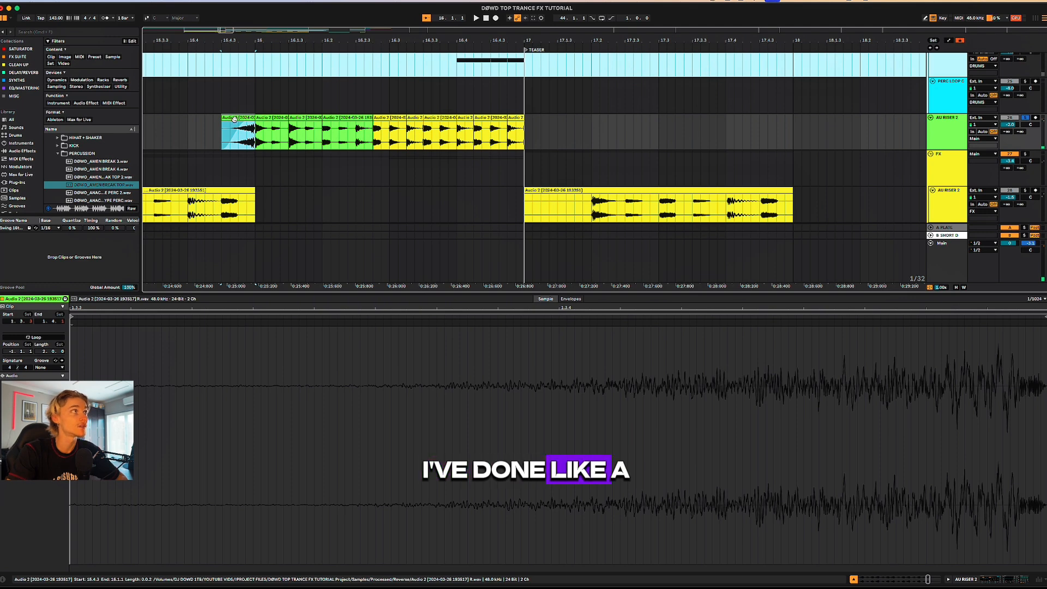
left_click(245, 125)
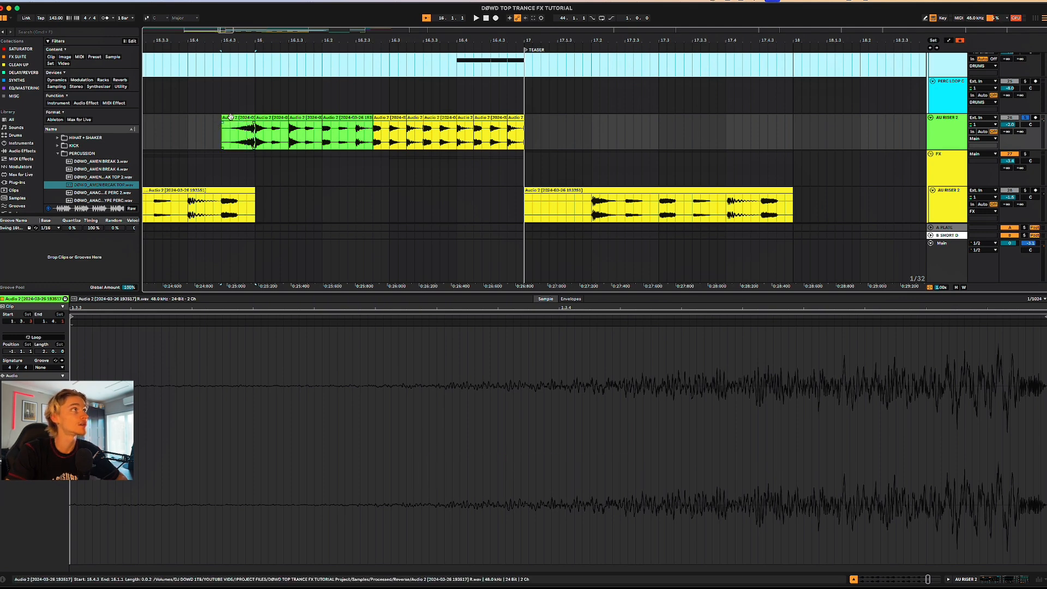
left_click(240, 124)
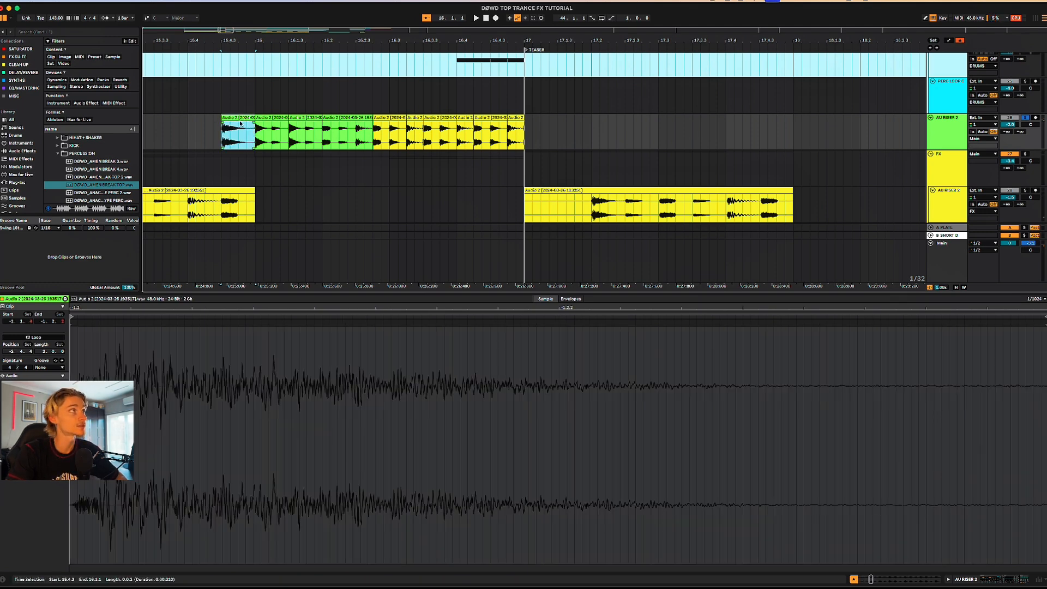
double_click(238, 117)
key("space")
key("space")
key("space")
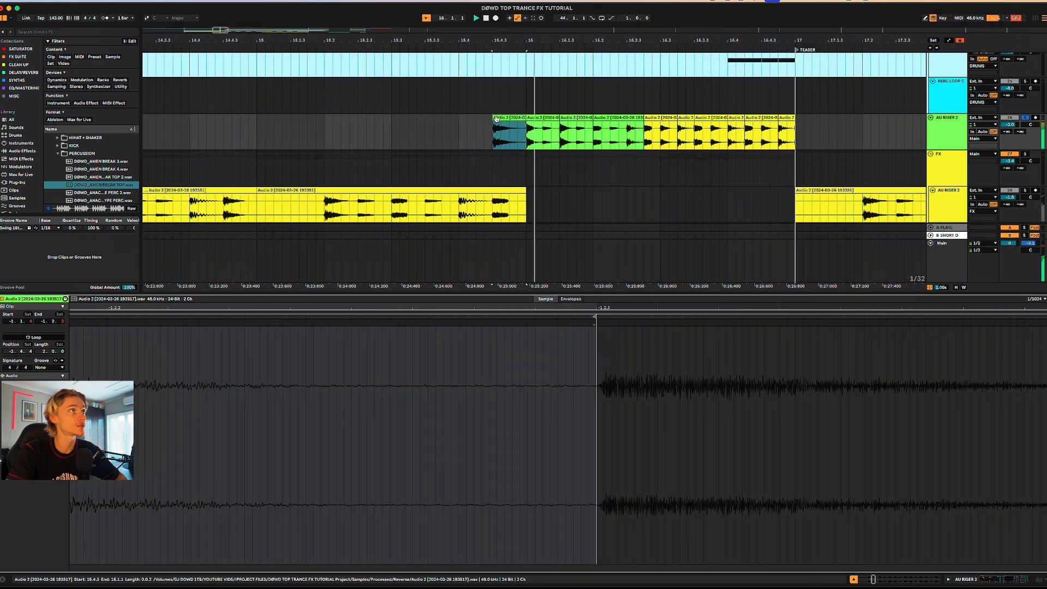
key("space")
left_click(501, 119)
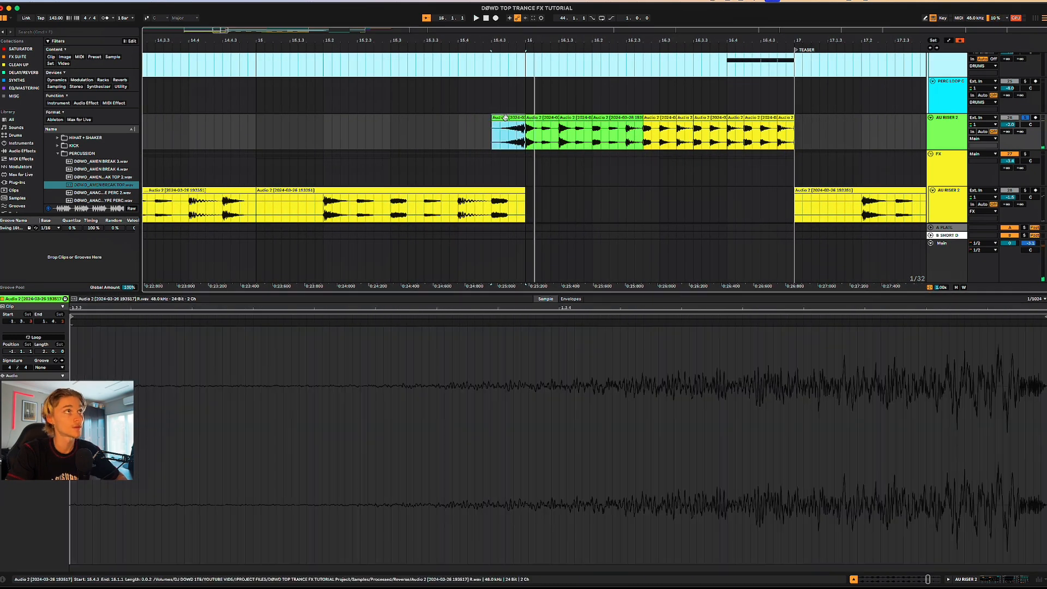
Step: Compare the green clip at bar 16 with its source by selecting the yellow AU RISER 2 audio from 15.4 to 16
scroll(540, 118, "up", 5)
left_click(540, 118)
scroll(602, 118, "down", 5)
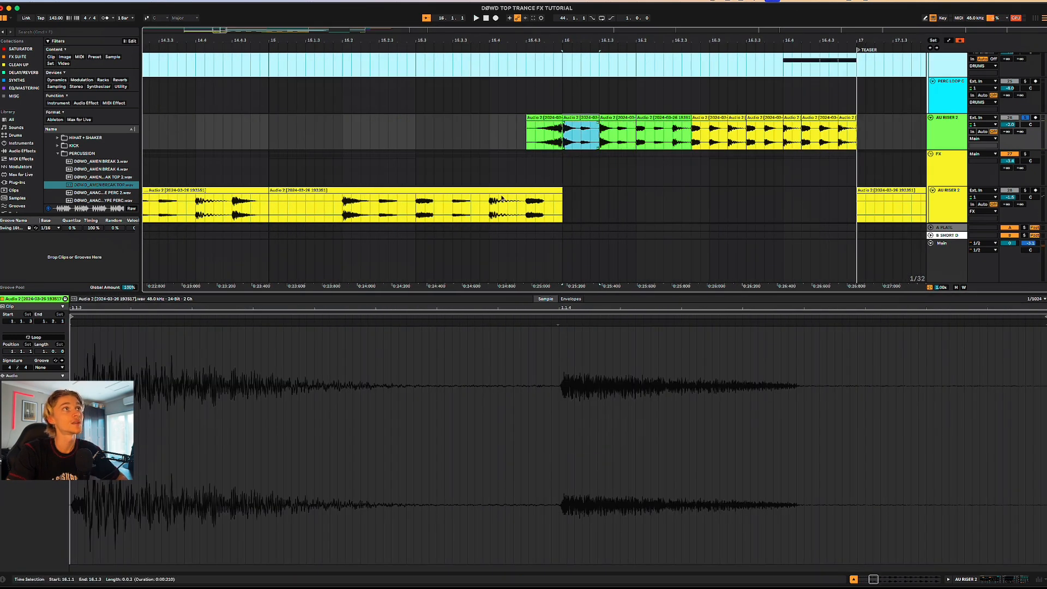
left_click_drag(501, 198, 560, 192)
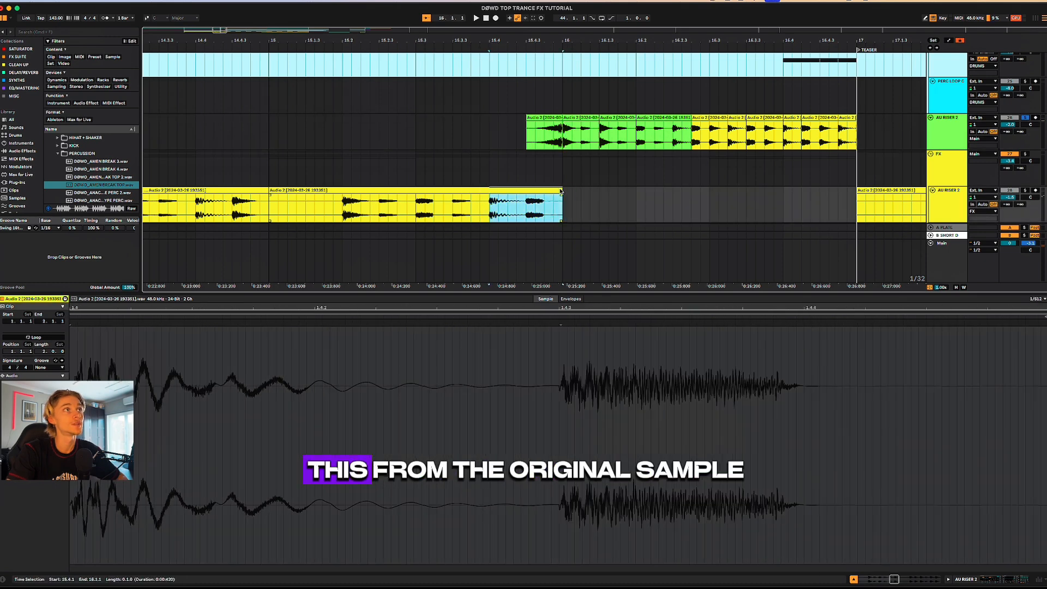
scroll(510, 190, "down", 2)
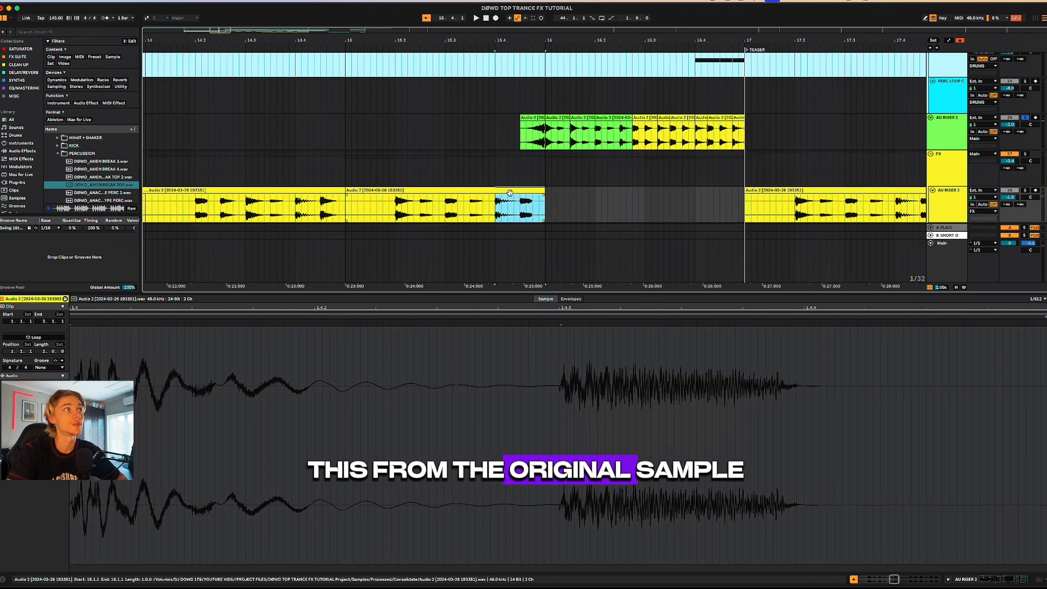
Step: Play the green AU RISER 2 fill from the clip at bar 16 and select the green clip that follows it
left_click(569, 128)
scroll(567, 126, "up", 3)
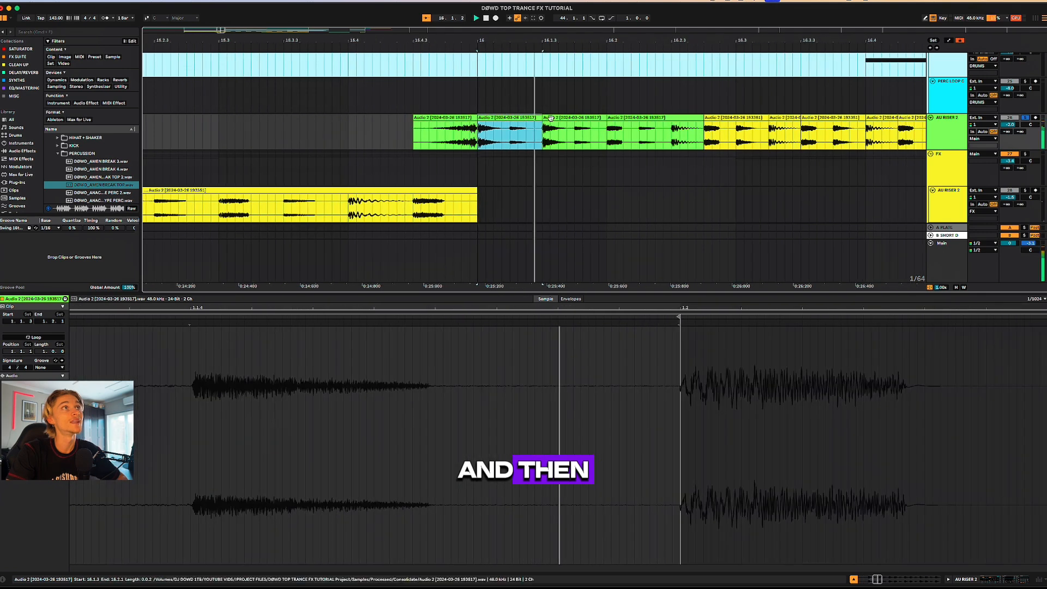
key("space")
left_click(545, 117)
Step: Split the fill's first yellow clip at 16.3 and play the repeated slices from there into the teaser
left_click(526, 130)
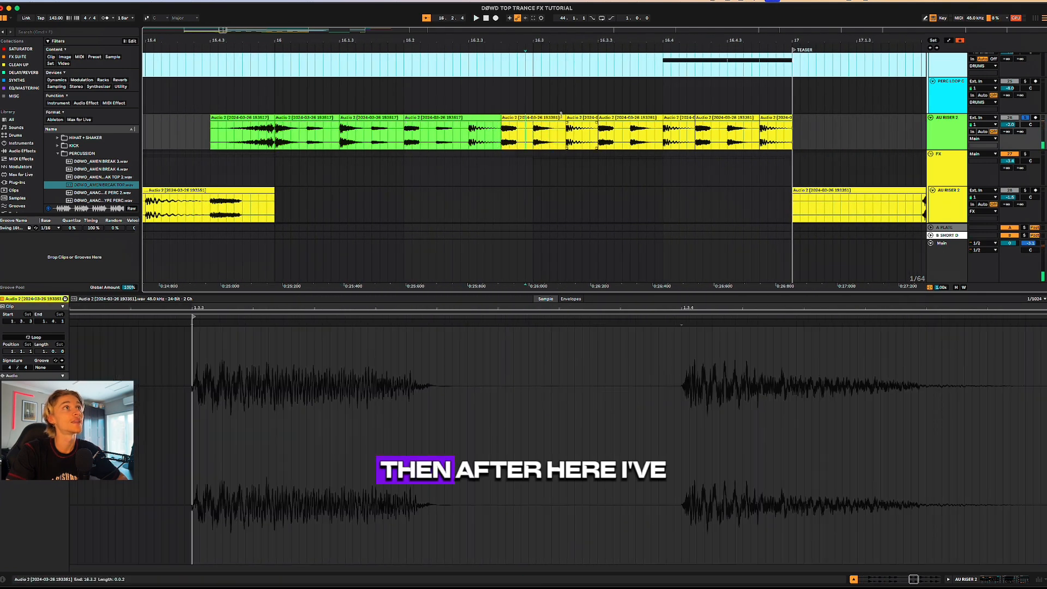
left_click(552, 118)
left_click(534, 133)
key("super+e")
left_click(548, 119)
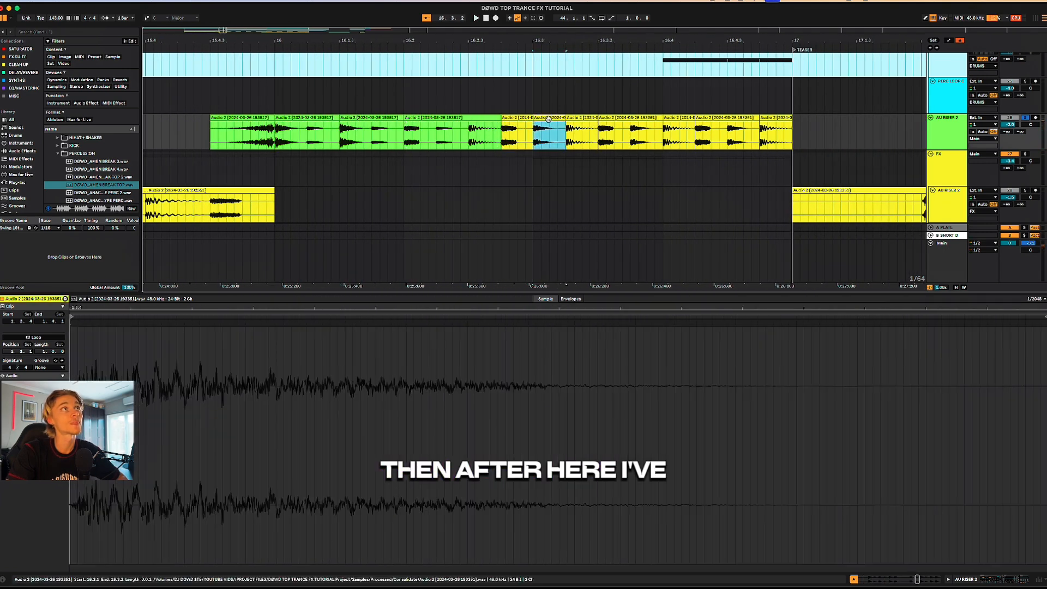
right_click(559, 117)
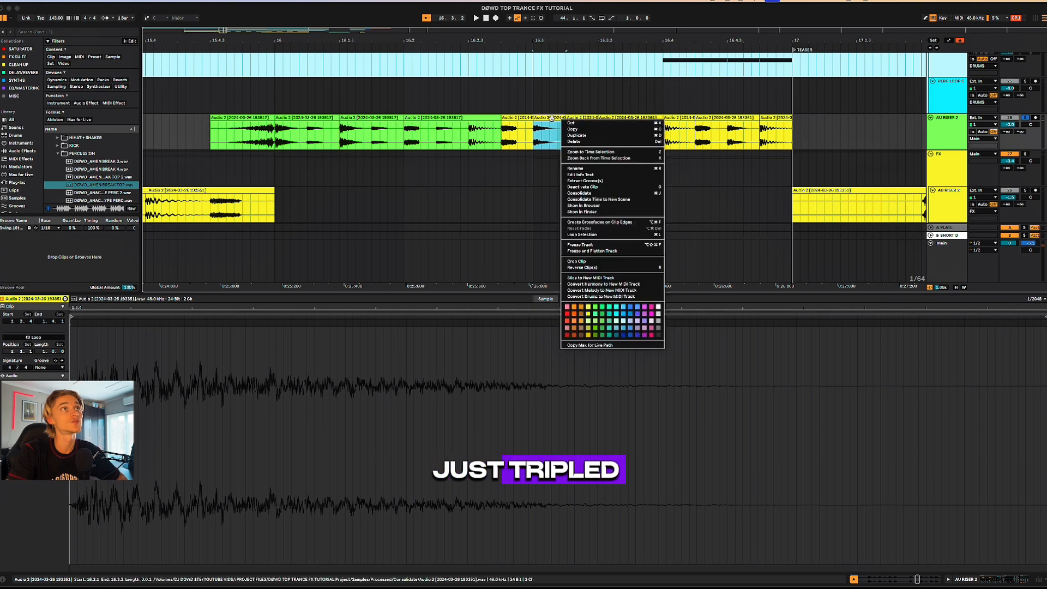
left_click(552, 119)
key("space")
scroll(543, 134, "down", 4)
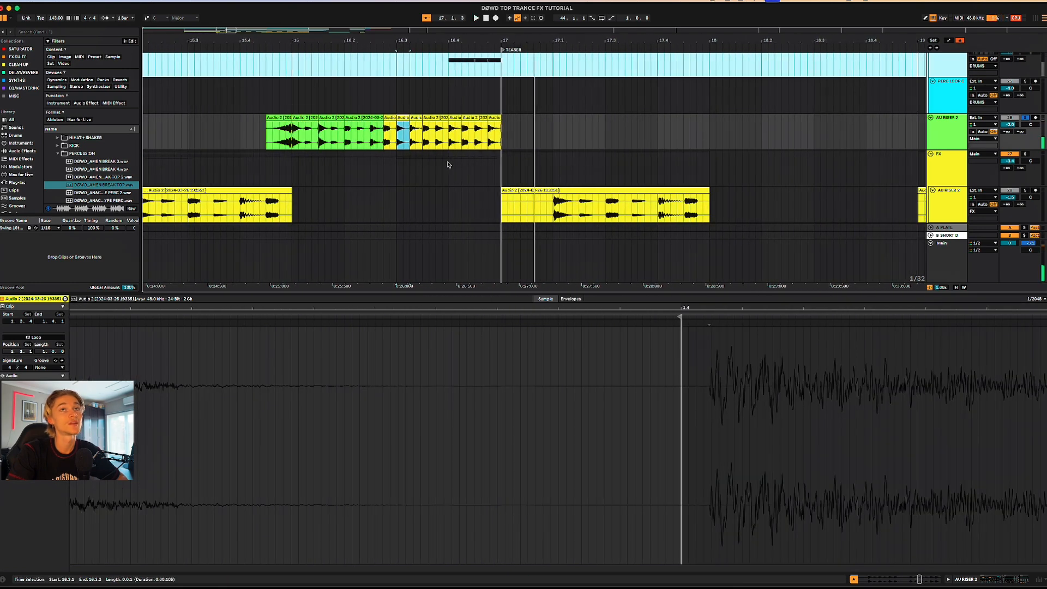
Step: Solo the yellow MIDI track in the FX group and open its clip at bar 9 to examine the sustained note
scroll(474, 164, "down", 10)
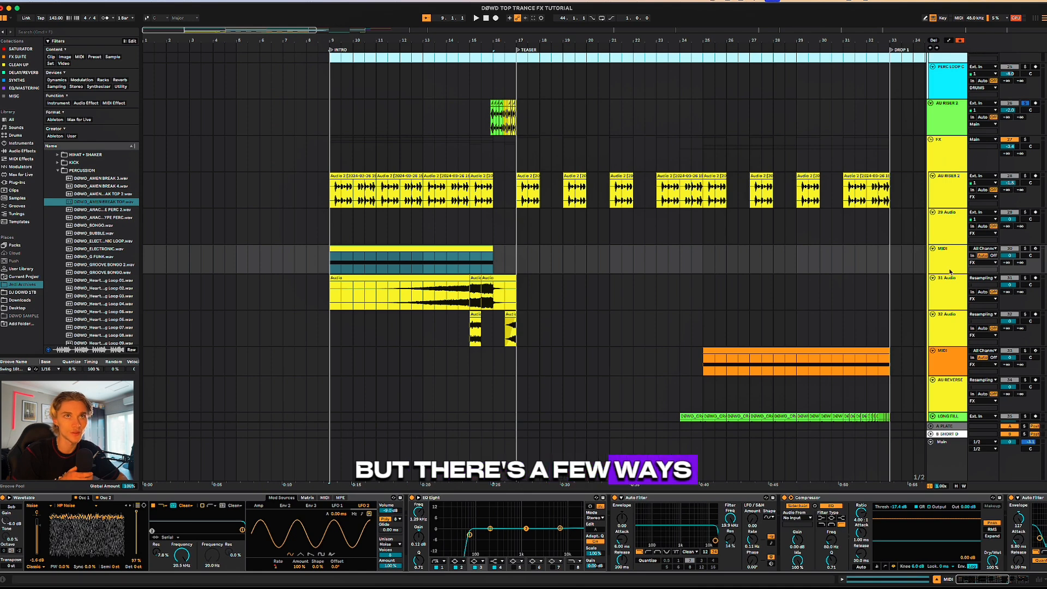
left_click(1024, 249)
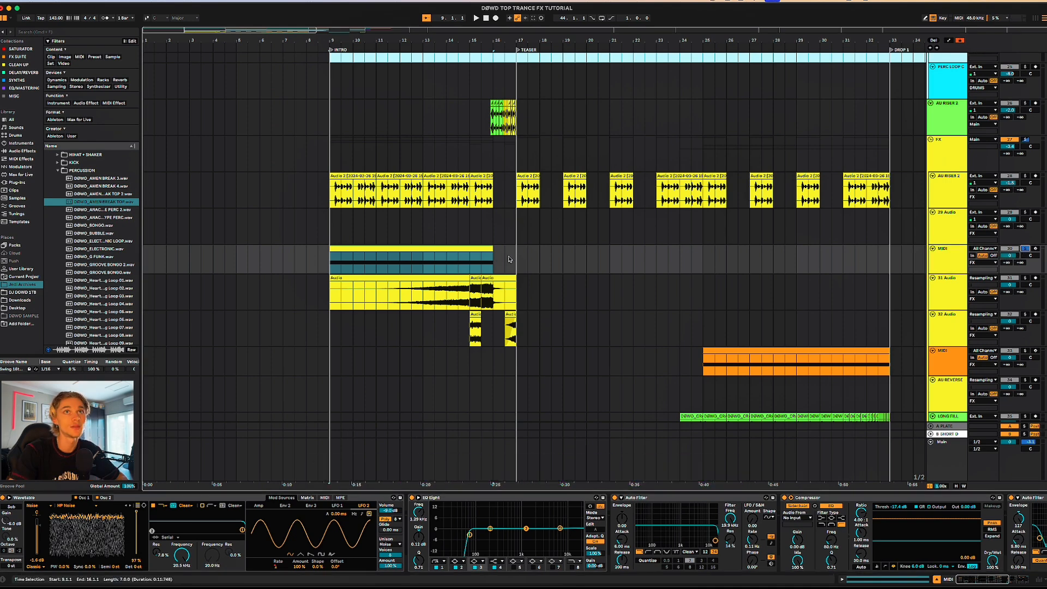
double_click(458, 250)
scroll(636, 469, "up", 5)
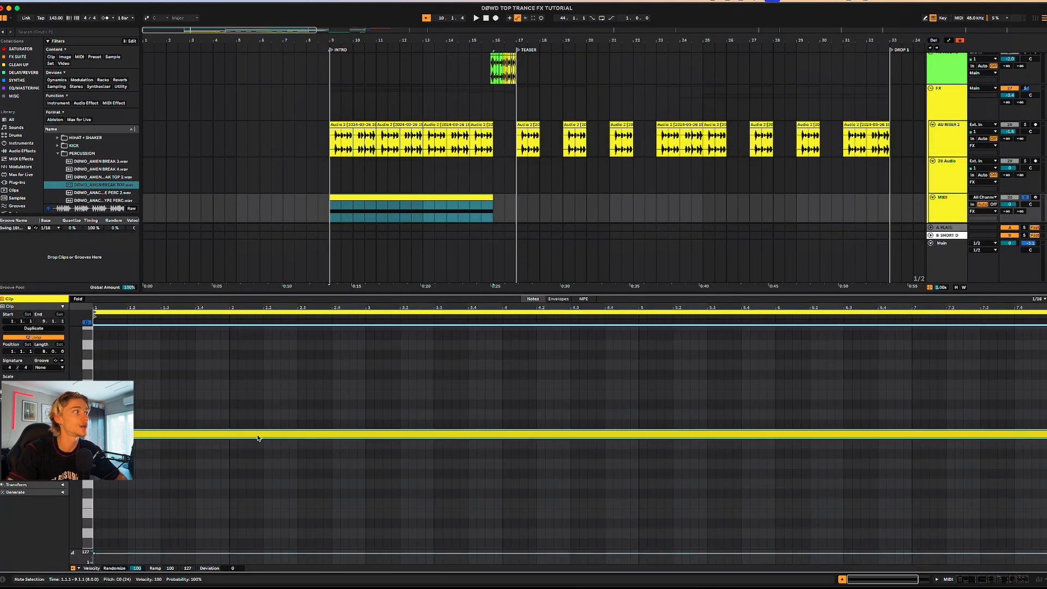
left_click(269, 434)
left_click(269, 453)
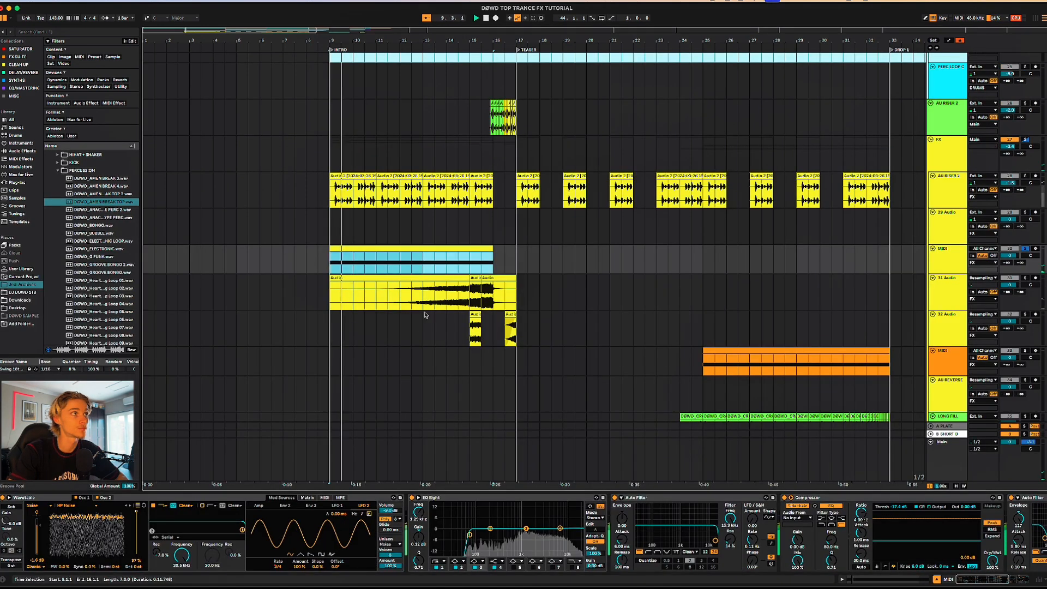
Step: Play the soloed MIDI noise riser from bar 13 while reviewing its device chain through to the reverb
left_click(423, 256)
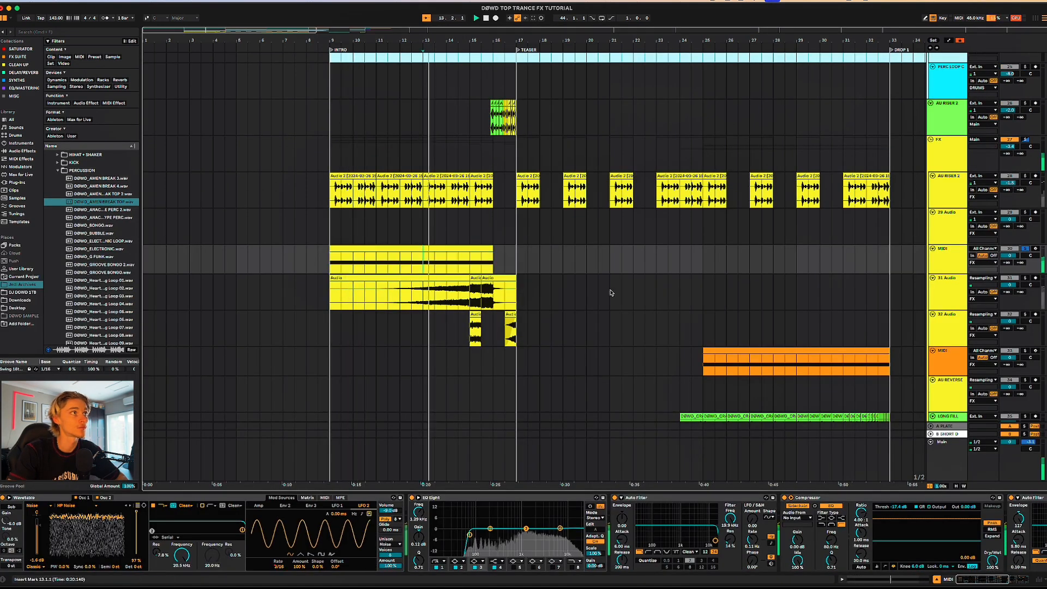
left_click_drag(970, 579, 990, 578)
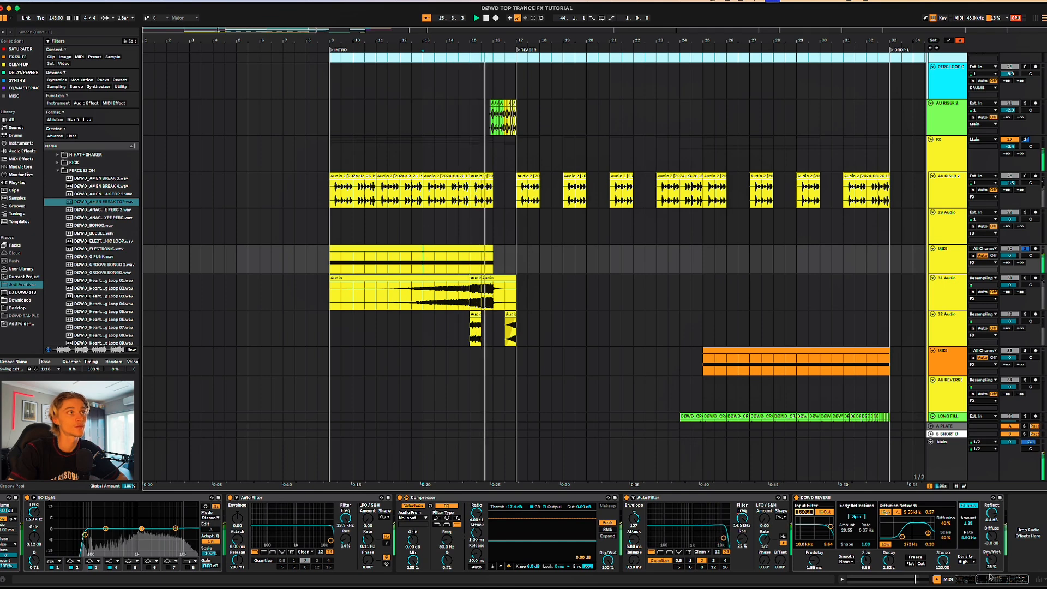
left_click_drag(990, 577, 969, 578)
key("space")
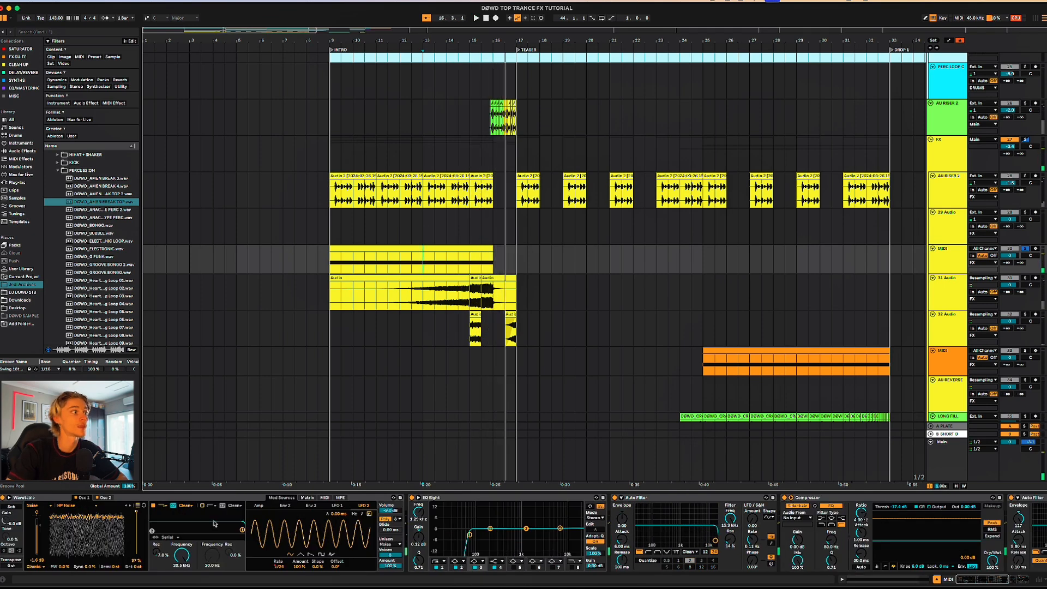
Step: Examine Wavetable's modulation matrix and second oscillator, and the effects at the end of the device chain
left_click(307, 497)
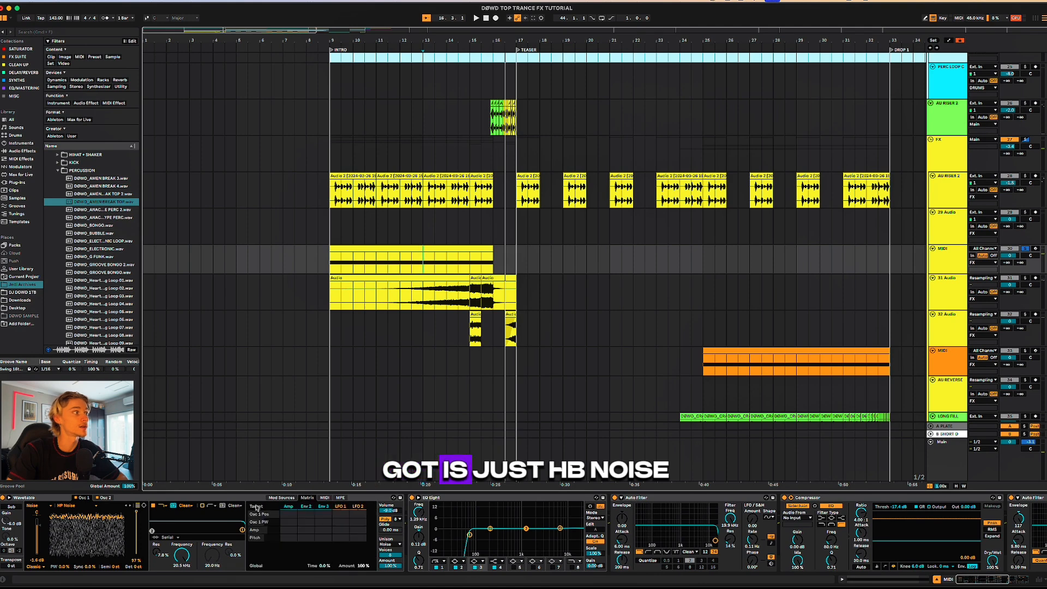
left_click(104, 497)
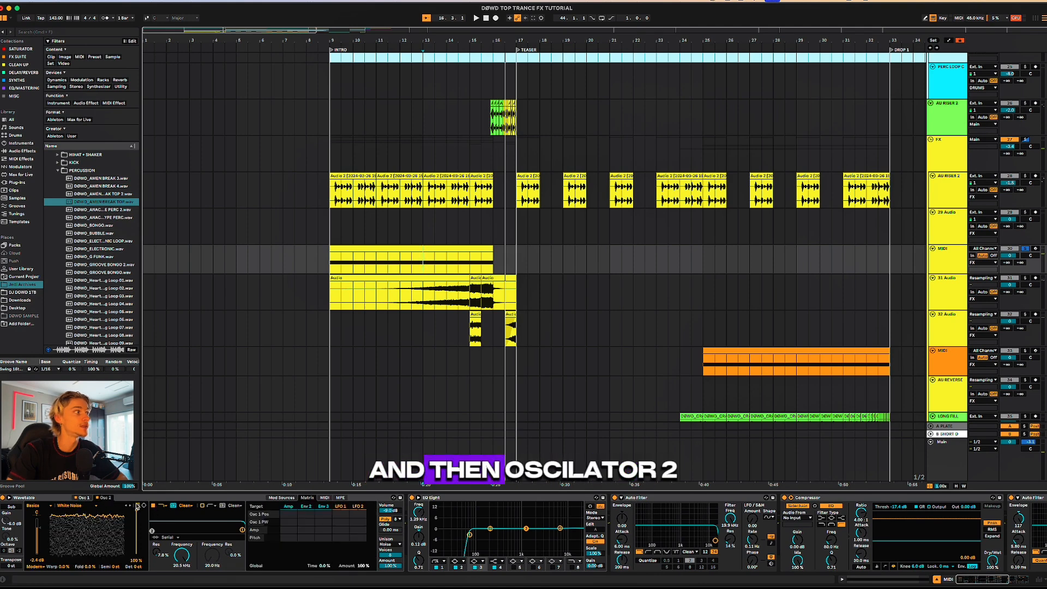
scroll(892, 568, "right", 10)
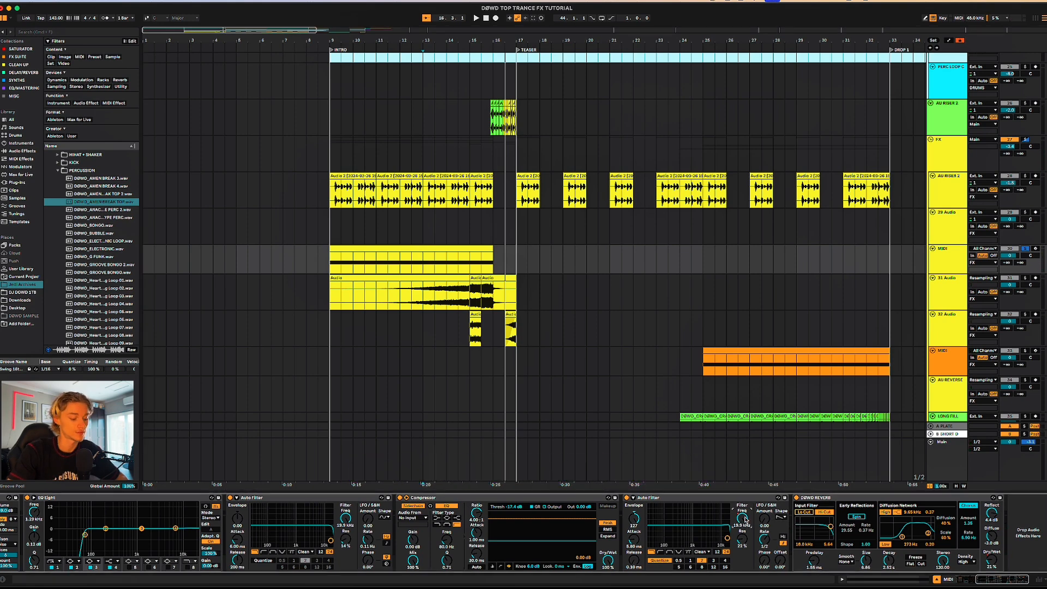
Step: Show the automation lanes, play the MIDI riser from bar 9, and bring up the second Auto Filter's envelope release
key("a")
left_click_drag(466, 259, 467, 274)
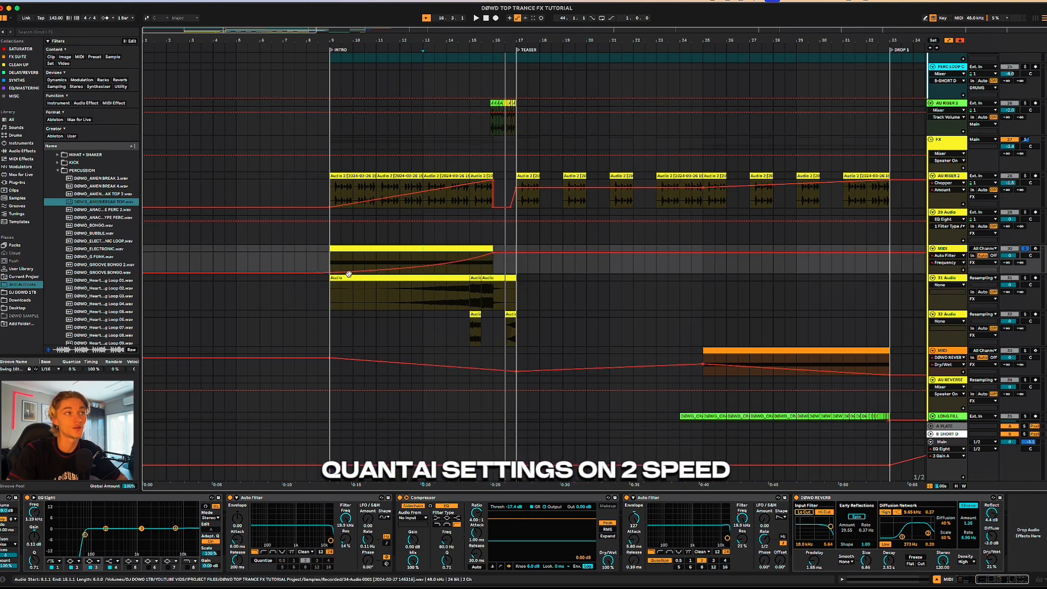
left_click(336, 259)
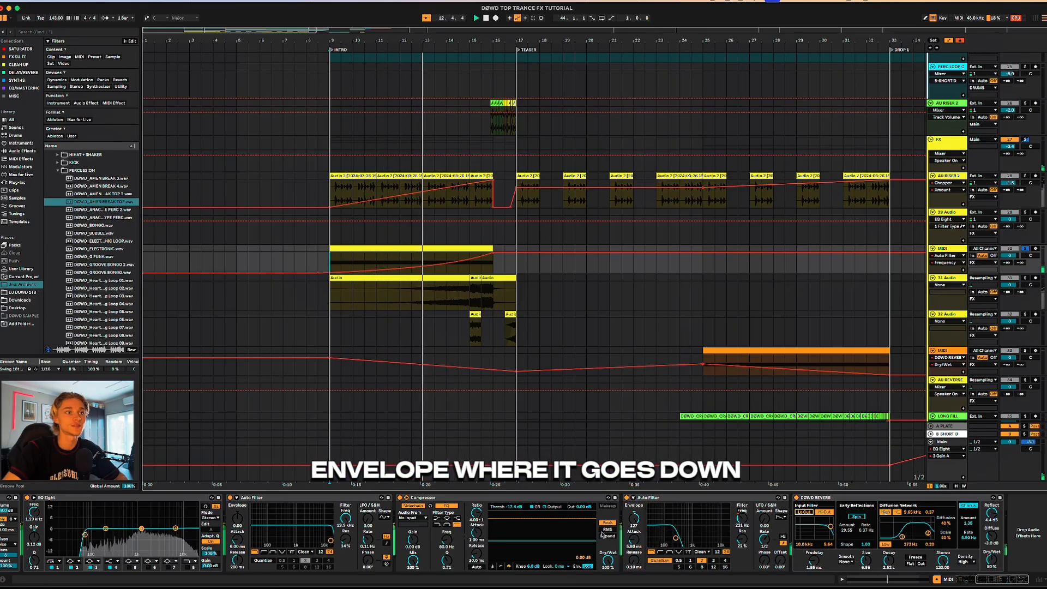
mouse_move(634, 559)
left_mouse_down()
mouse_move(633, 523)
mouse_move(633, 570)
left_mouse_up()
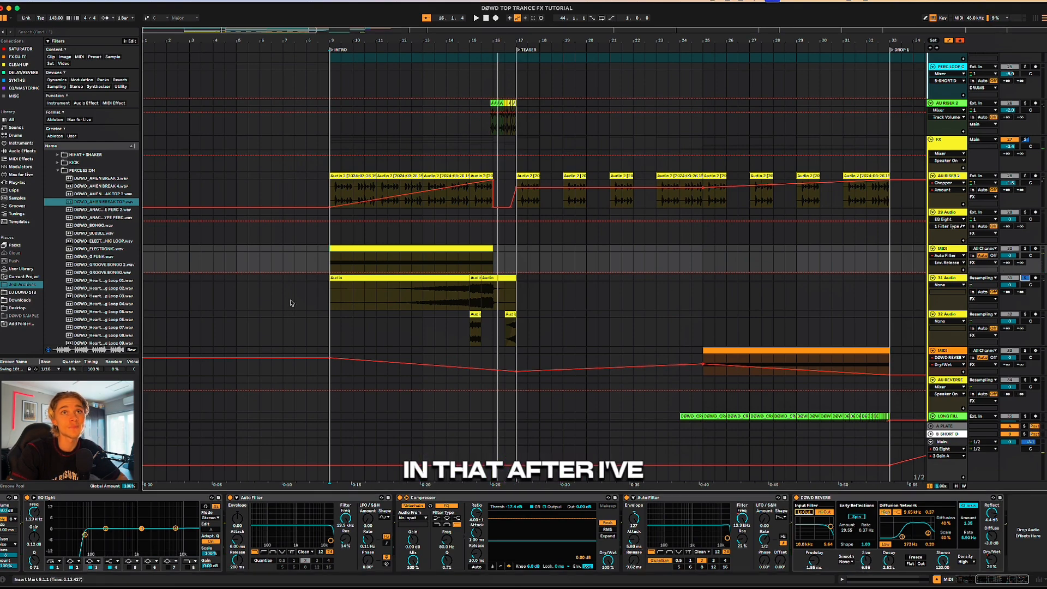
Step: Play the resampled noise riser on the 31 Audio track from bar 12 towards the teaser
scroll(430, 295, "up", 5)
left_click(394, 301)
key("space")
scroll(431, 300, "left", 4)
scroll(493, 298, "down", 3)
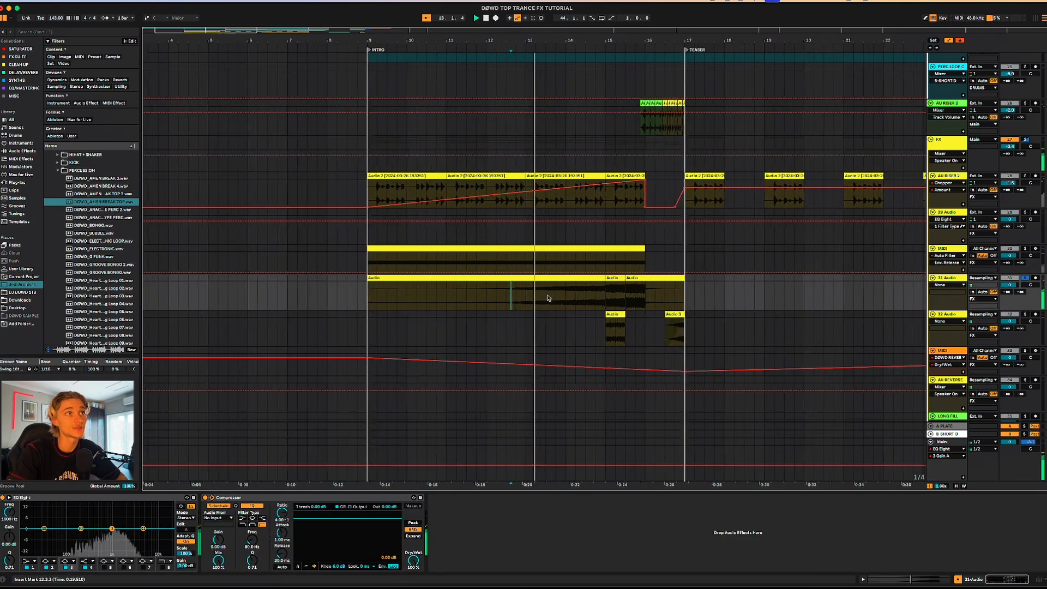
scroll(547, 298, "down", 2)
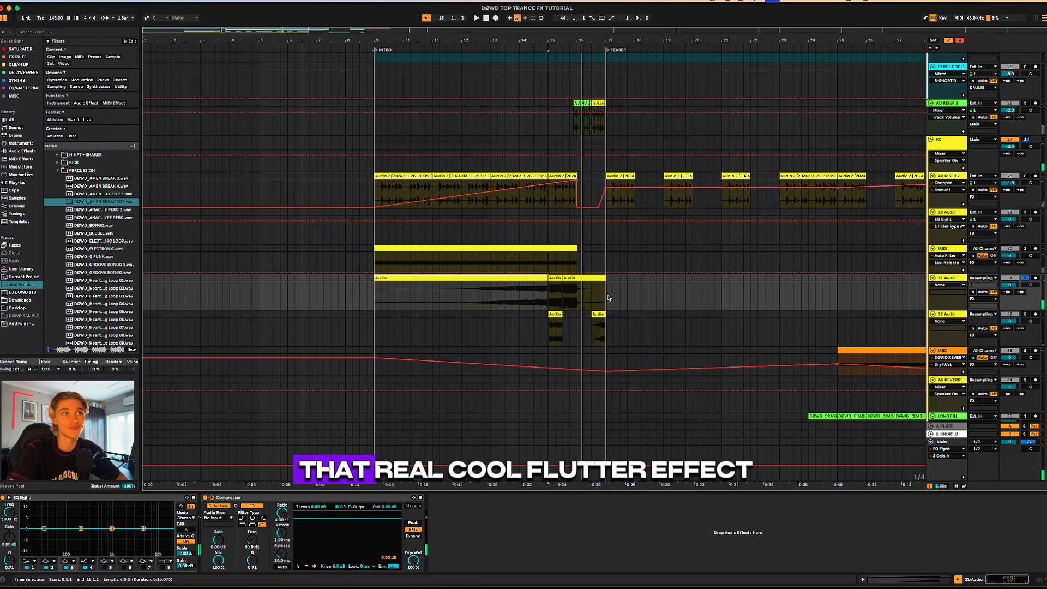
Step: Stop playback, select the resampled riser's tail clip from 15.3 to 17, and show the MIDI track's effects chain
key("space")
left_click_drag(608, 297, 594, 293)
left_click(577, 277)
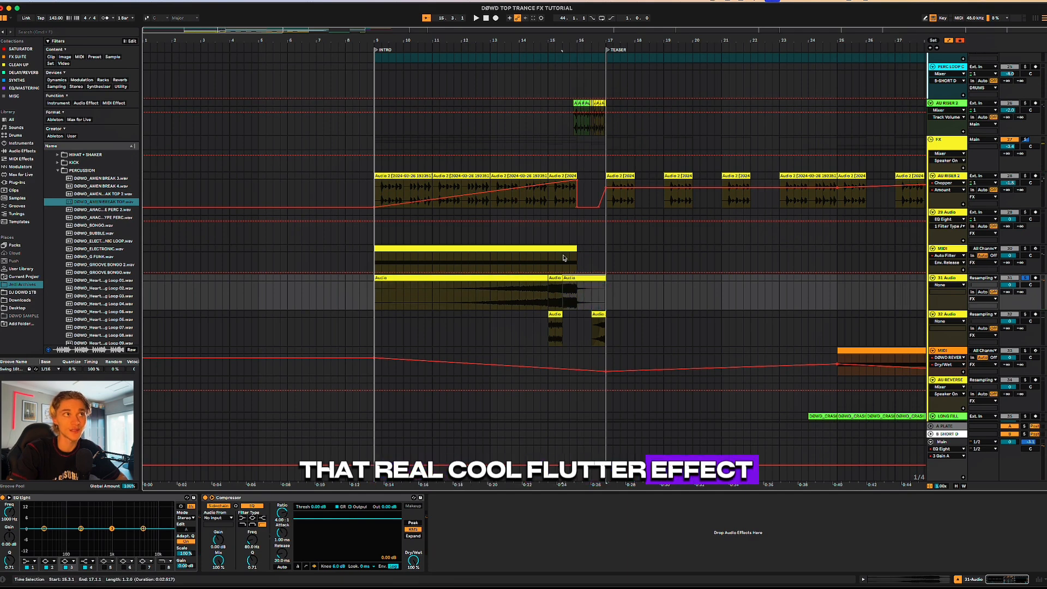
left_click(563, 258)
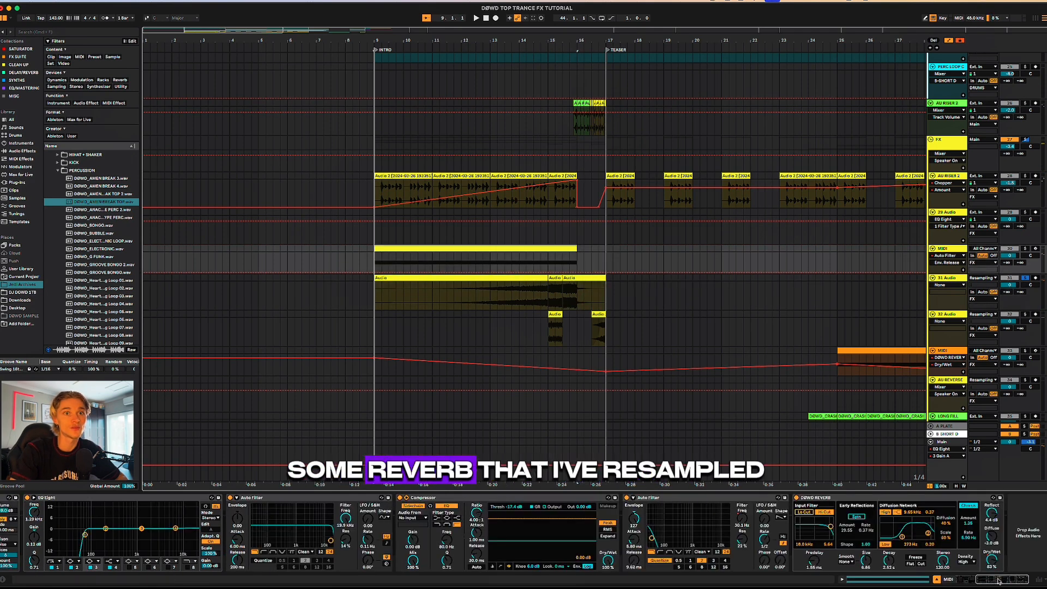
left_click(555, 278)
left_click_drag(502, 278, 511, 272)
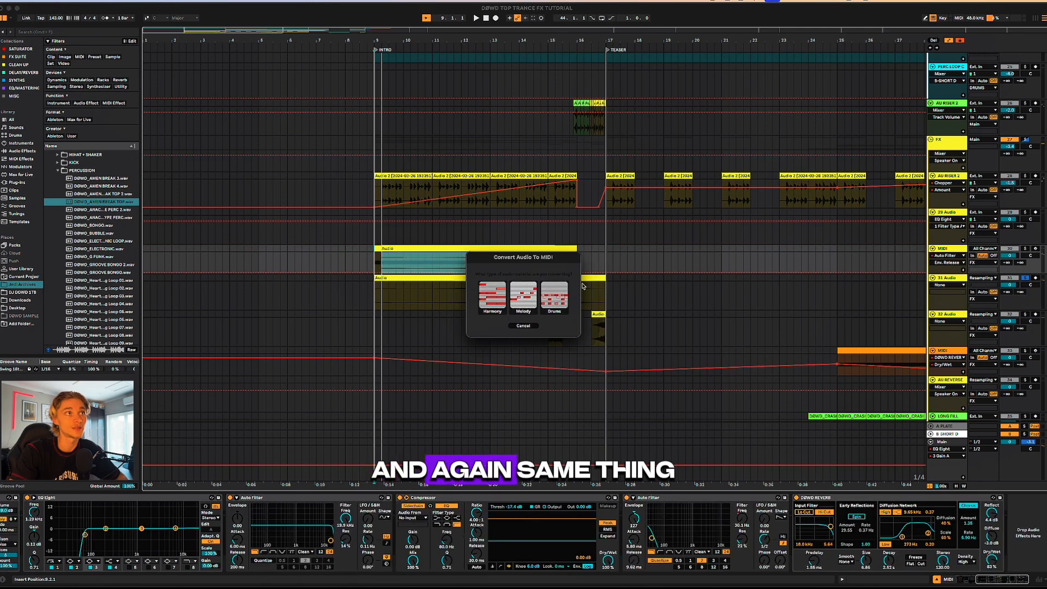
left_click(524, 325)
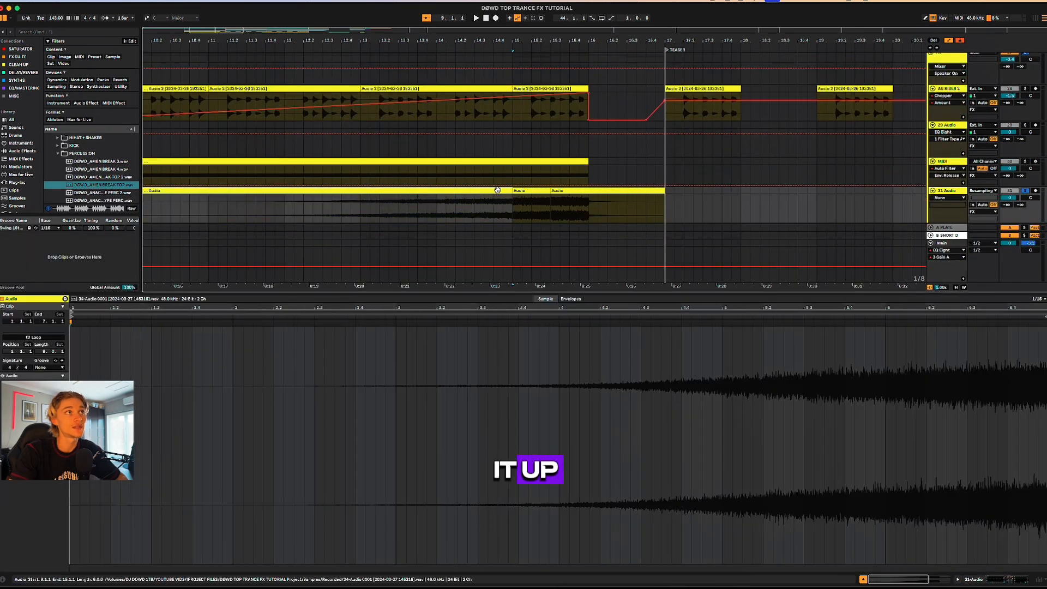
Step: Inspect the consecutive clips of the resampled riser on the 31 Audio track, including the short section from 15.1 to 15.3
left_click(521, 192)
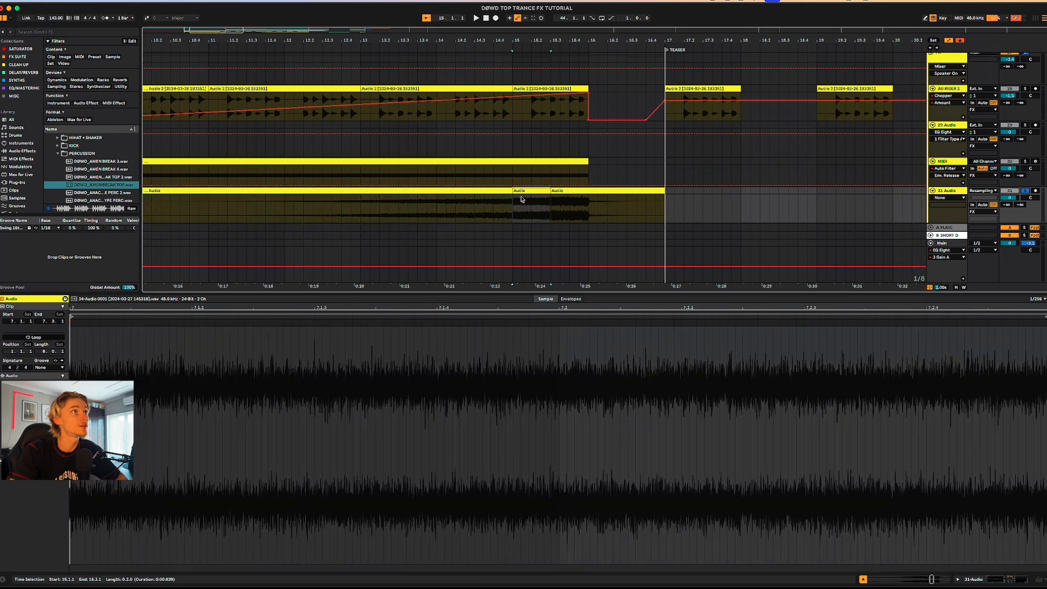
left_click(552, 208)
left_click(568, 190)
left_click(528, 189)
left_click(498, 191)
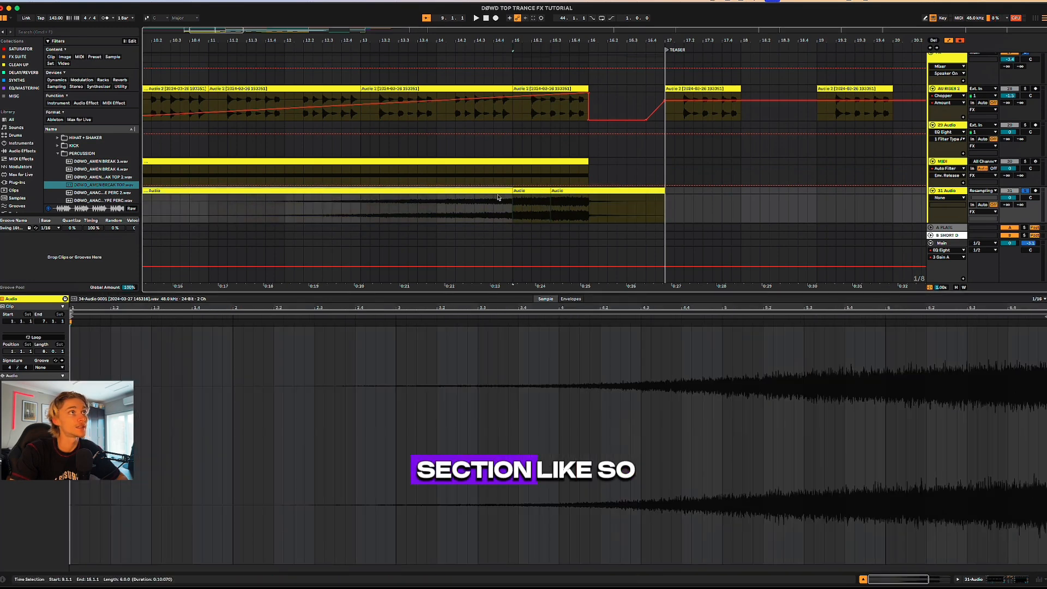
left_click(532, 190)
left_click(567, 190)
left_click(479, 192)
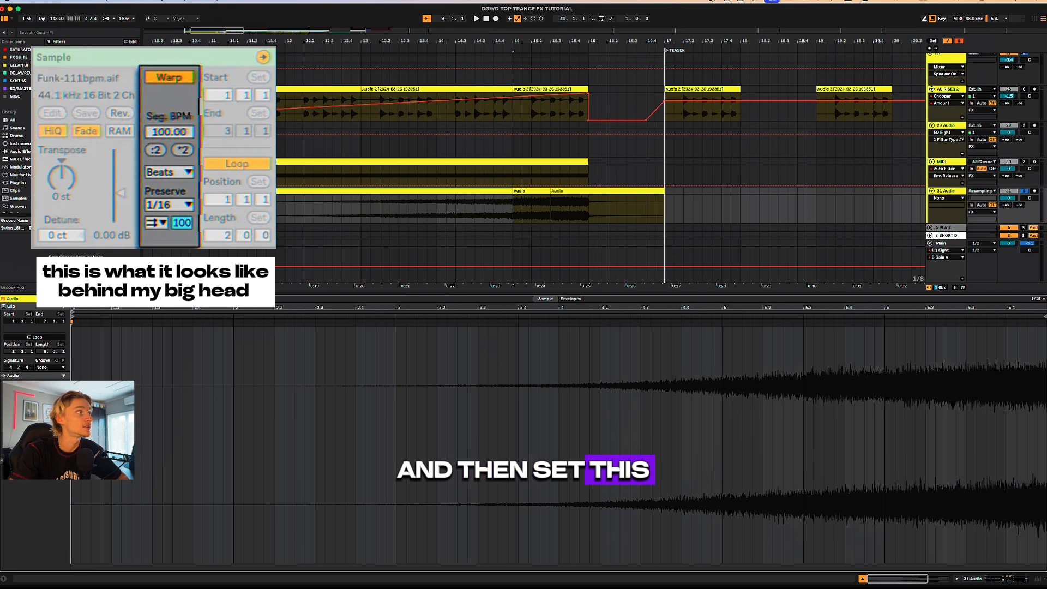
Step: Play the resampled riser, examine its clips starting at 15.1 and 15.3, and replay it from 14.2.3
left_click(467, 214)
key("space")
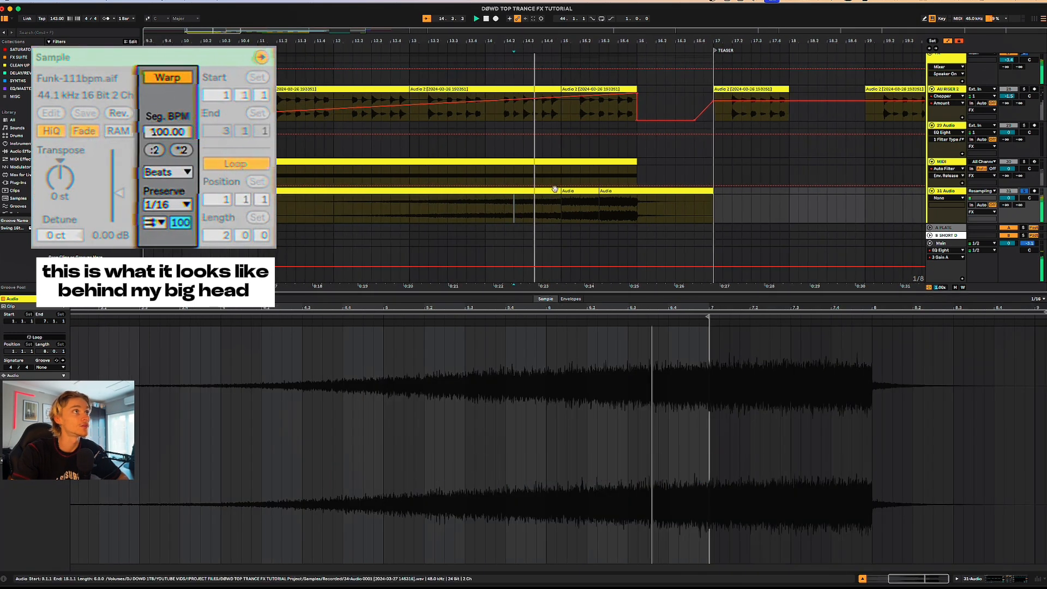
left_click(533, 190)
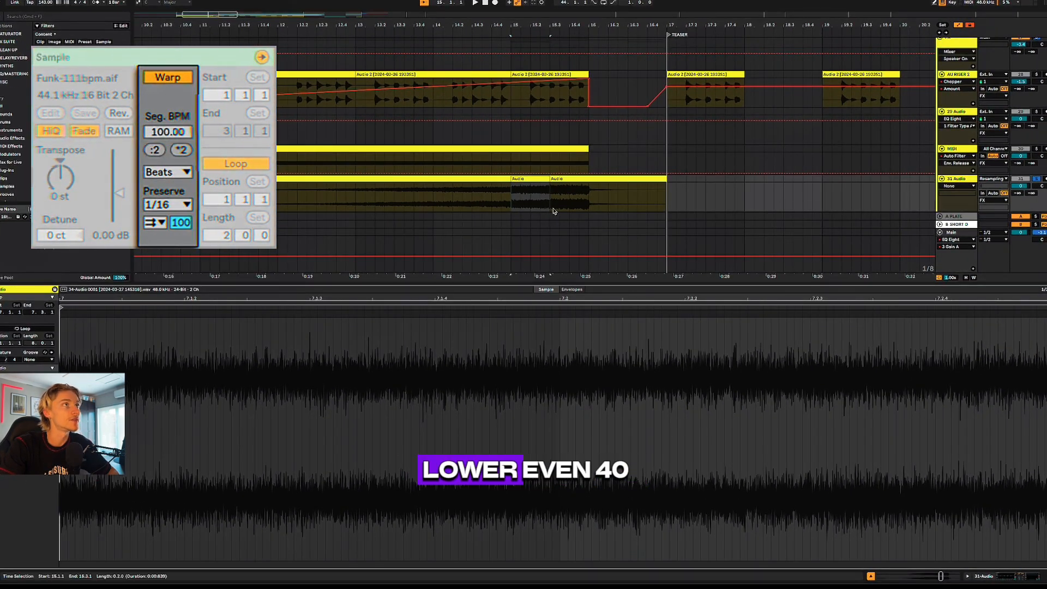
left_click(561, 177)
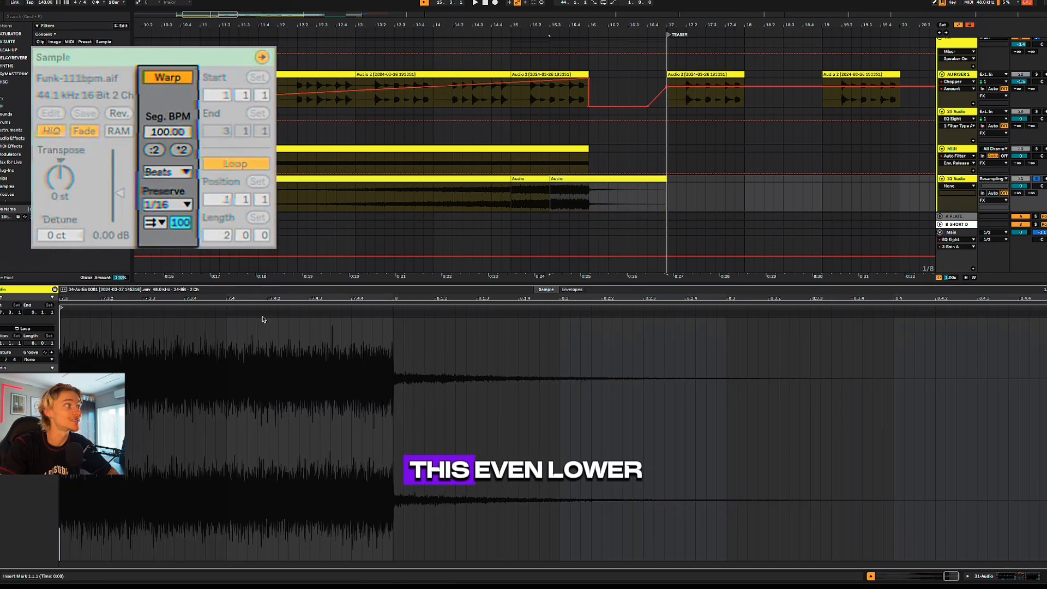
left_click(472, 200)
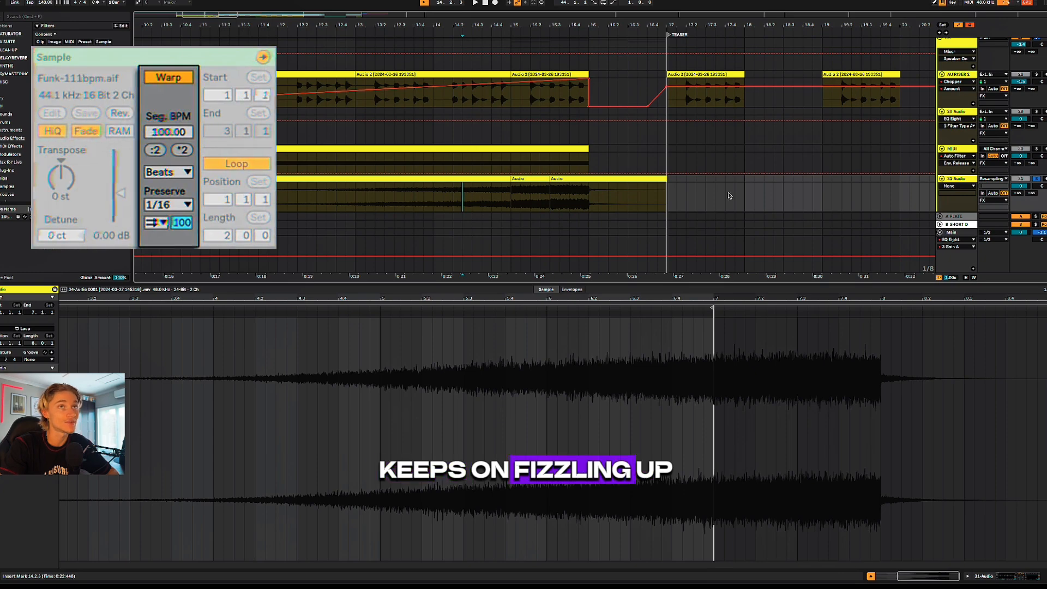
key("space")
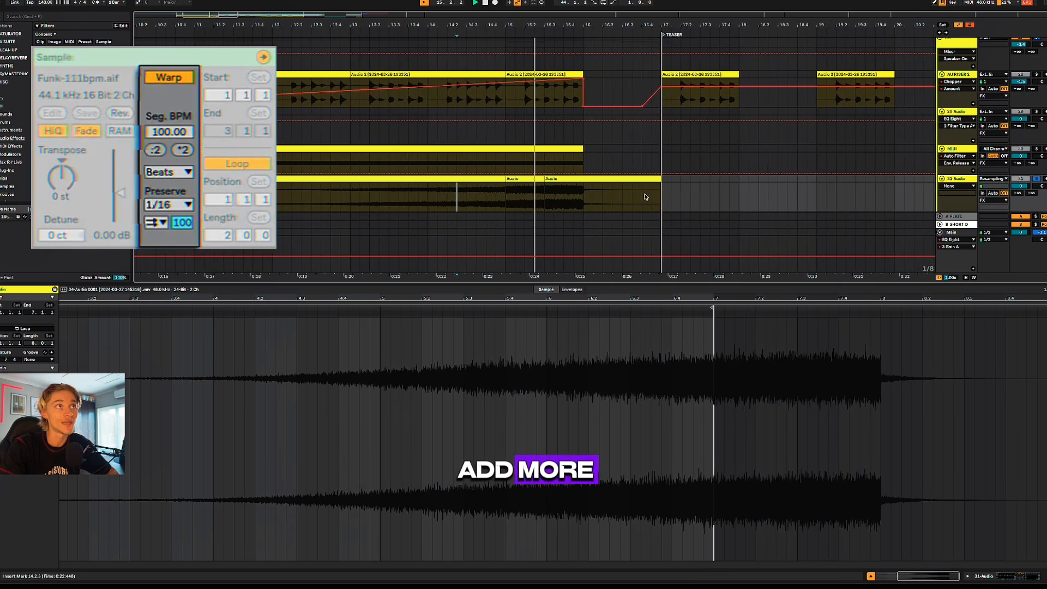
Step: Solo the 32 Audio track, play its layered clips from 14.2.3, and restart playback from 15.3
scroll(600, 179, "down", 4)
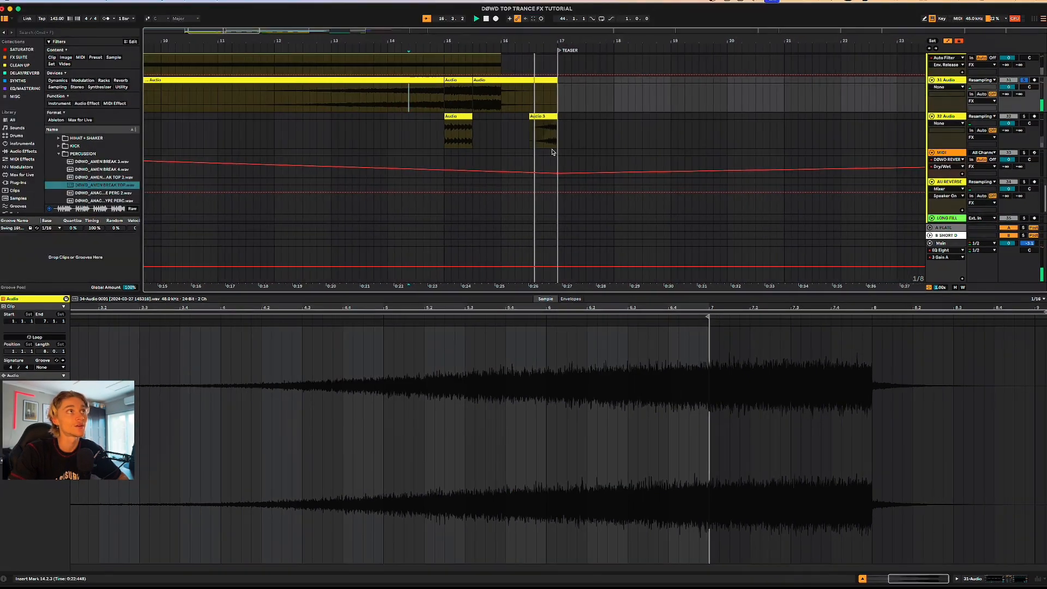
left_click(1023, 116)
key("space")
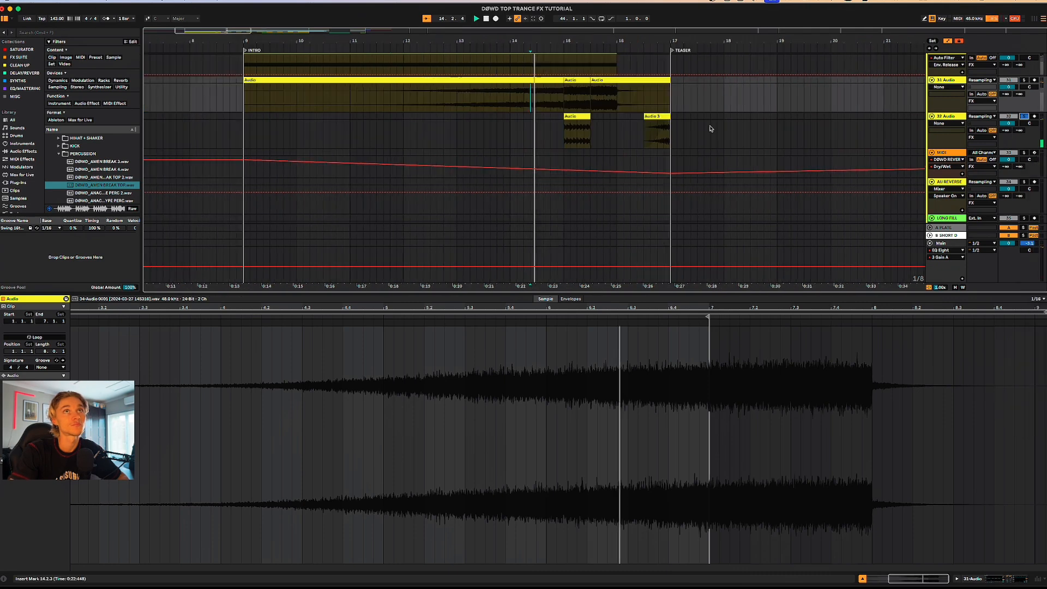
key("space")
scroll(638, 139, "up", 4)
left_click(585, 165)
key("space")
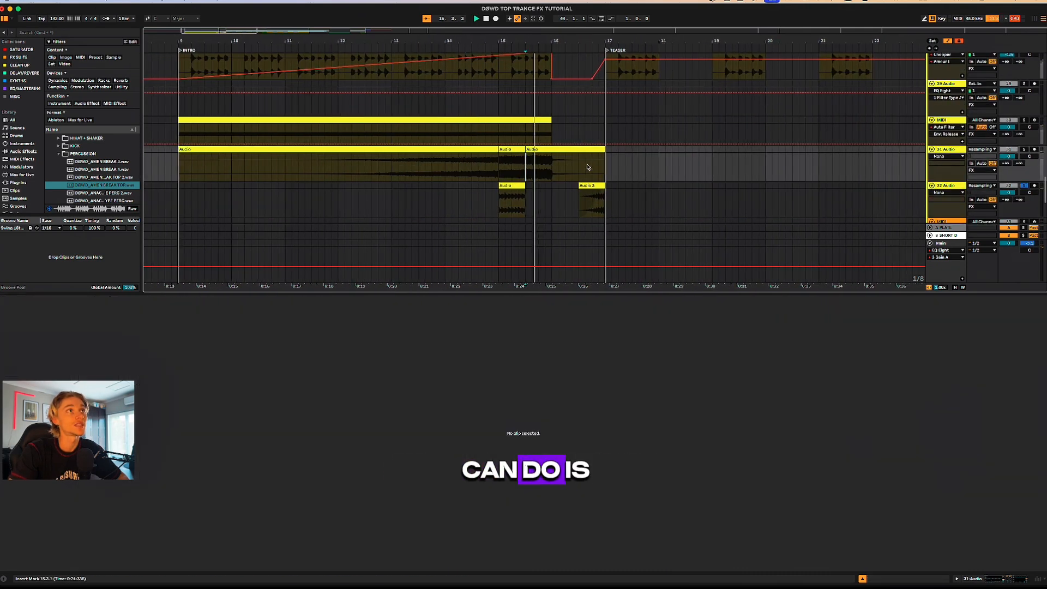
Step: Solo the 31 Audio track, play the riser from 15.3, and select its section from 15.3 to 16
left_click(1024, 149)
key("space")
key("space")
left_click(511, 167)
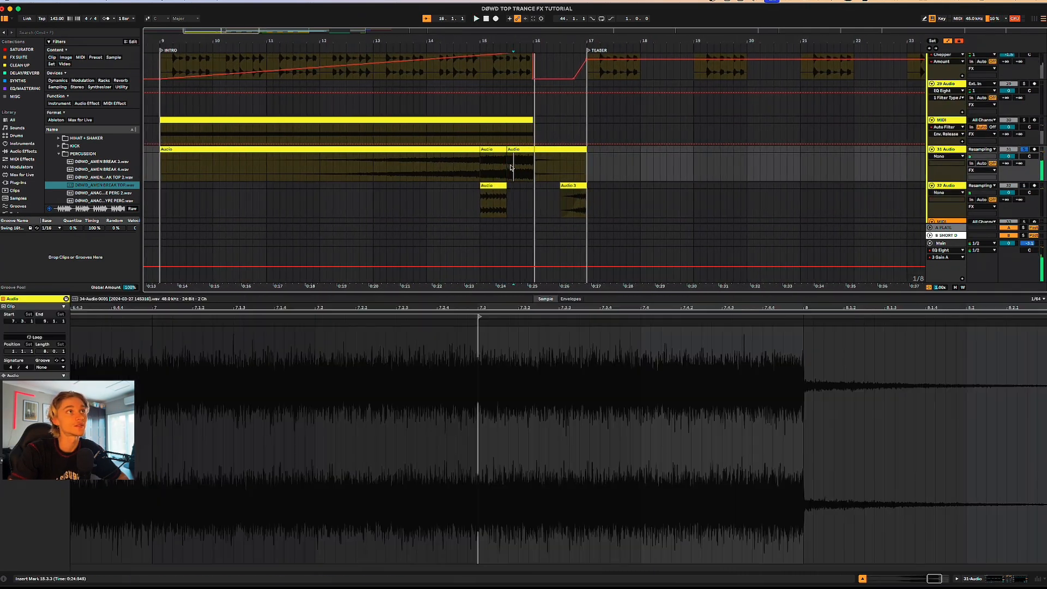
left_click_drag(506, 165, 533, 162)
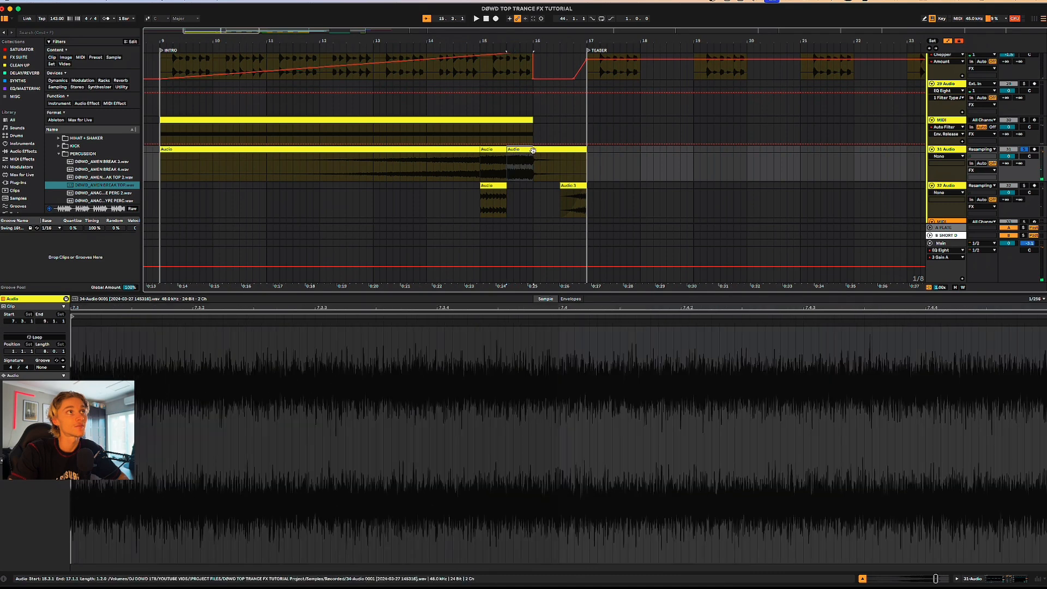
left_click(522, 148)
Step: Solo the 32 Audio track and play its resampled clip at 15.1 and the reversed clip at 16.3
left_click(495, 186)
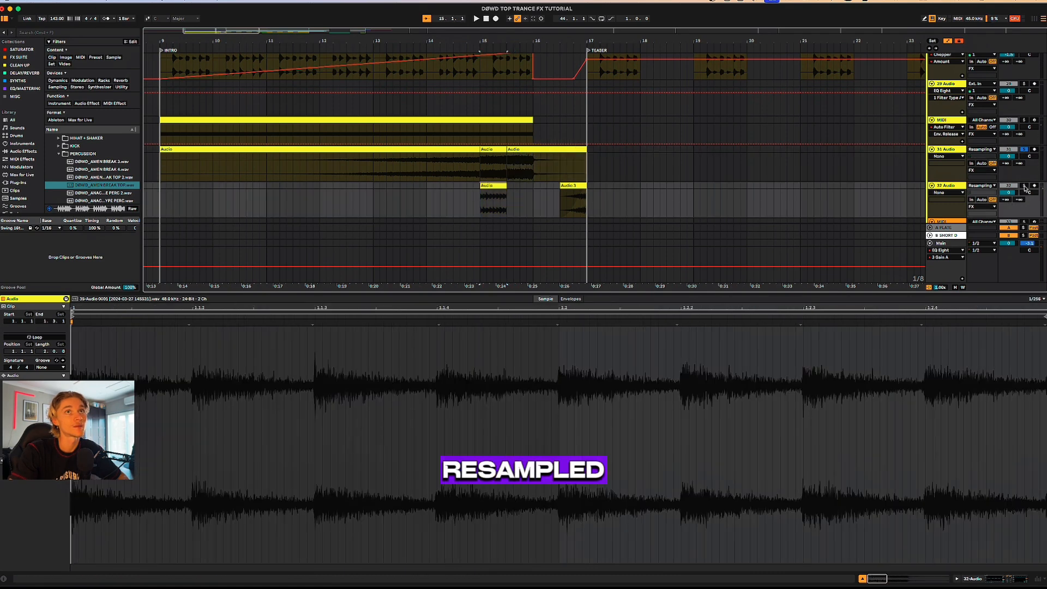
left_click(1025, 186)
key("space")
left_click(585, 201)
key("space")
key("space")
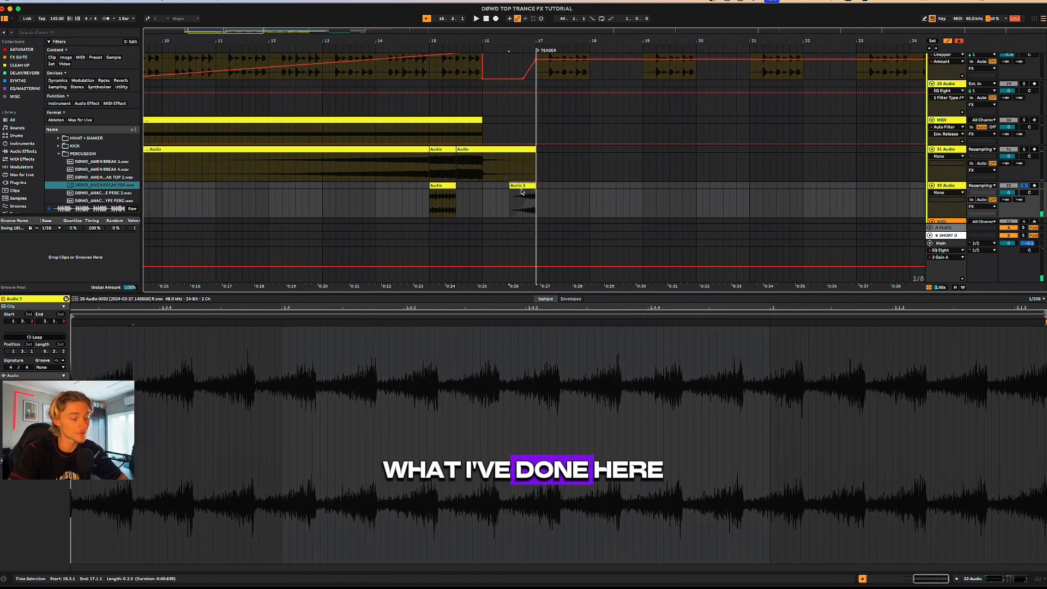
Step: Compare the riser section from 15.3 with the reversed clip at 16.3, and play the reversed clip into the teaser
left_click(458, 158)
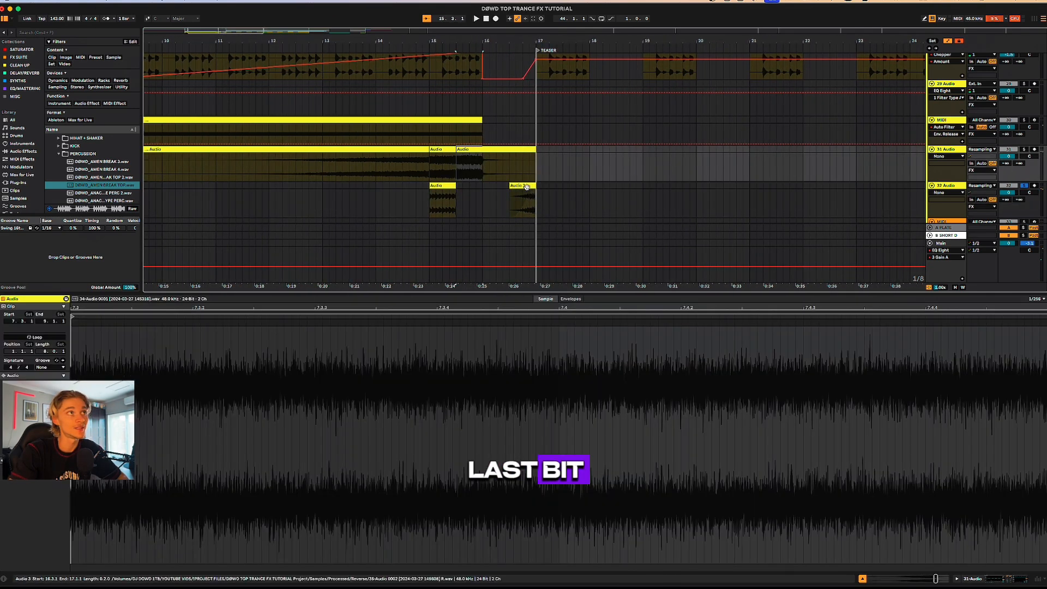
left_click(526, 186)
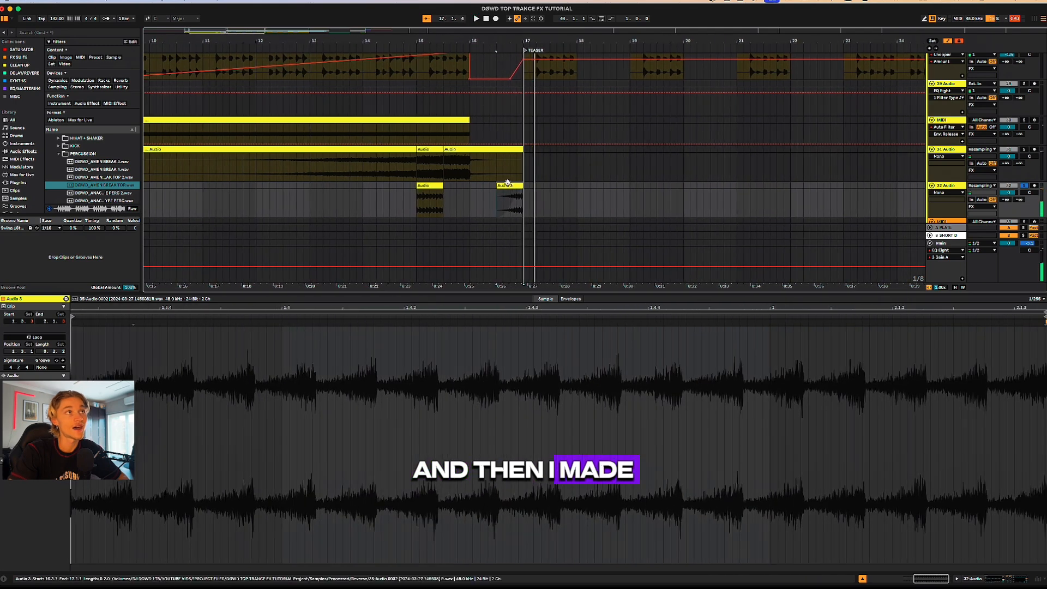
key("space")
left_click(518, 192)
left_click(548, 186)
Step: Show the 32 Audio track's device chain and look over the drum and FX tracks between the intro and the drop
scroll(604, 197, "down", 5)
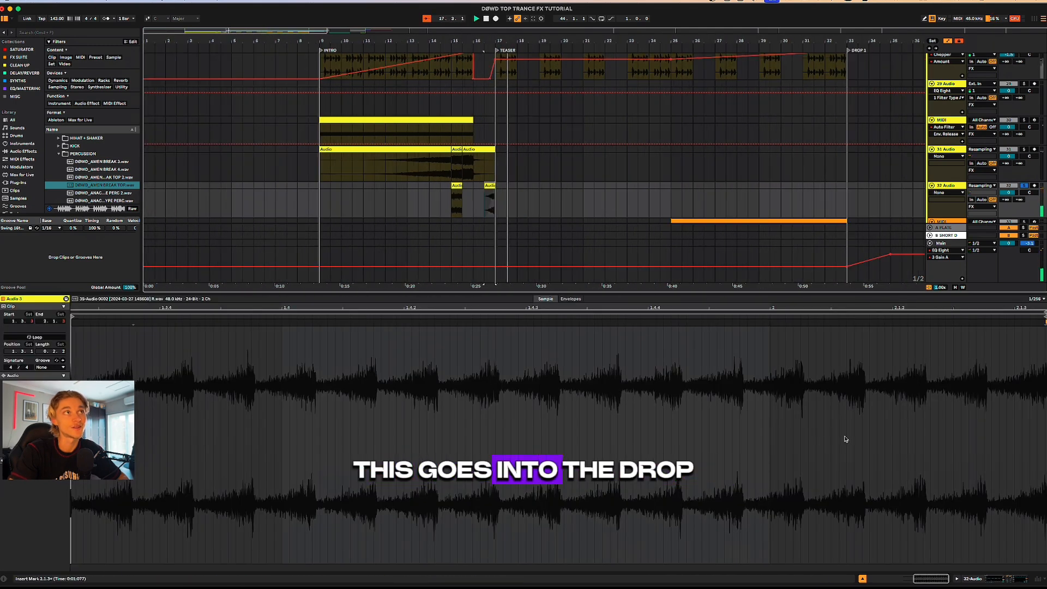
left_click(999, 577)
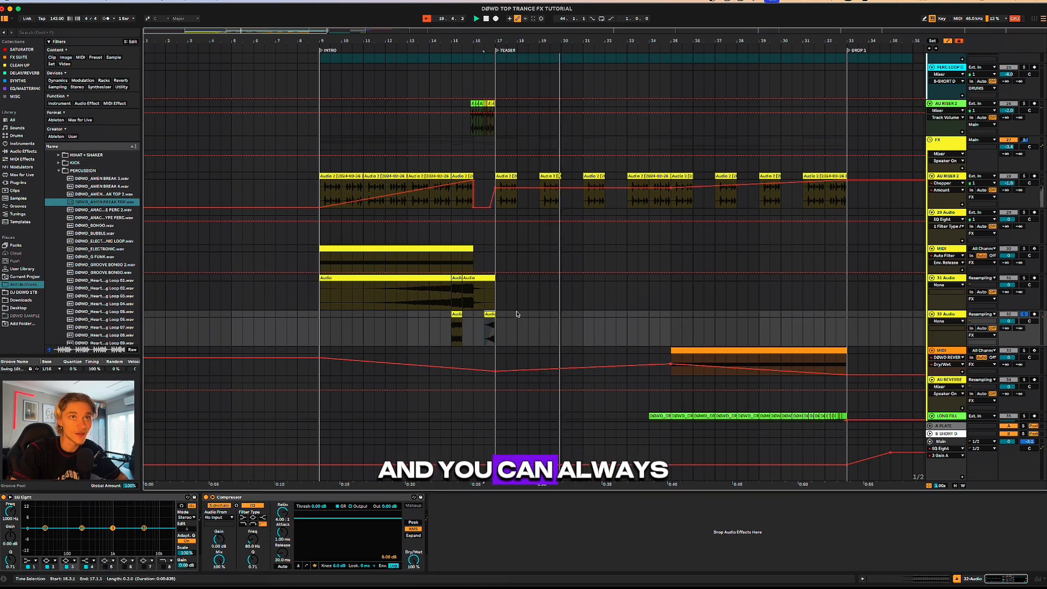
scroll(517, 313, "down", 2)
scroll(506, 315, "up", 8)
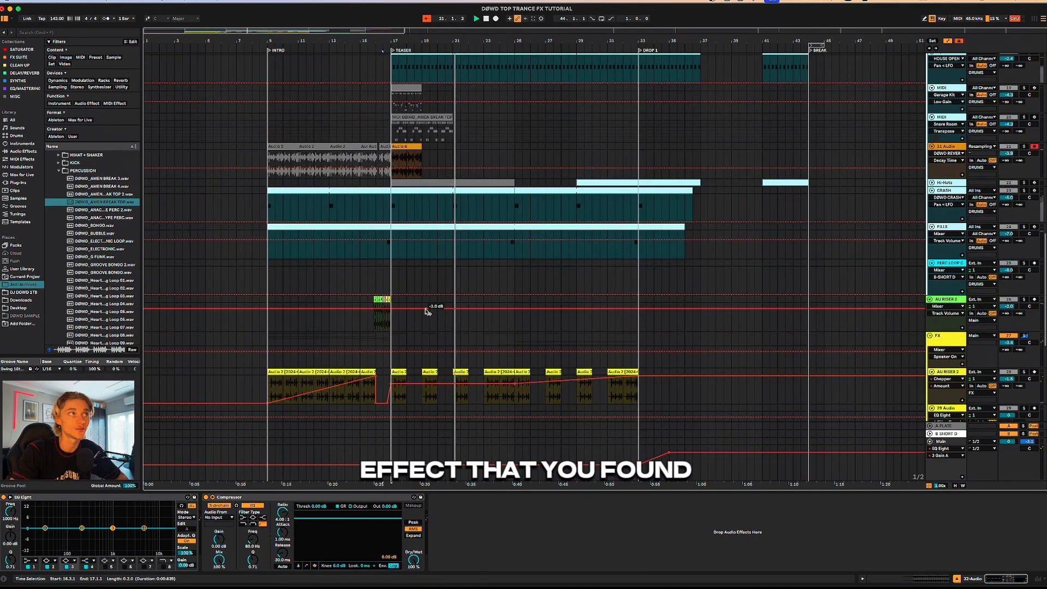
scroll(427, 309, "down", 12)
scroll(550, 298, "up", 5)
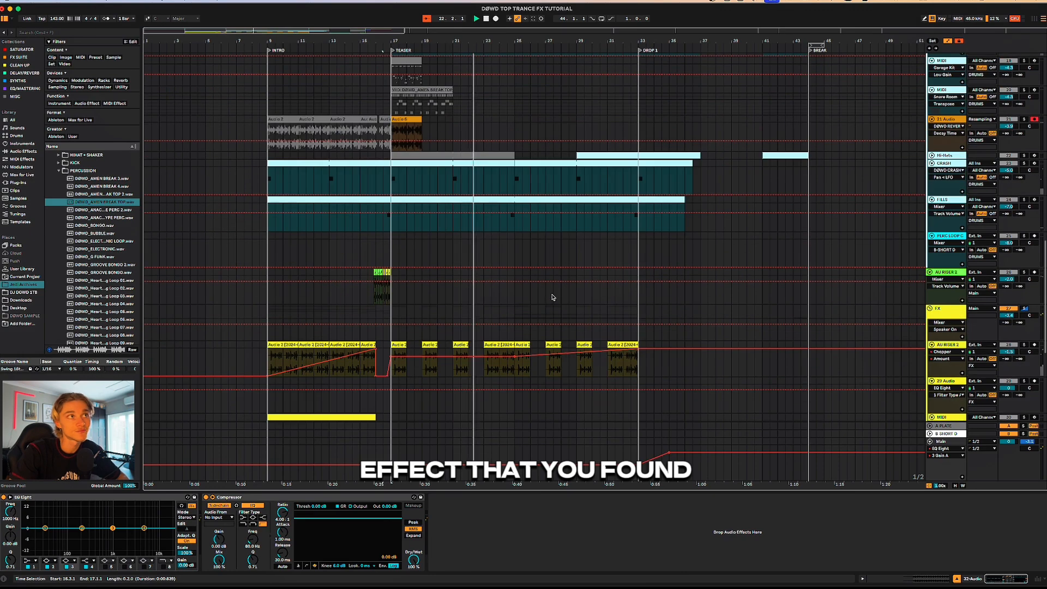
scroll(554, 297, "down", 5)
scroll(558, 317, "up", 3)
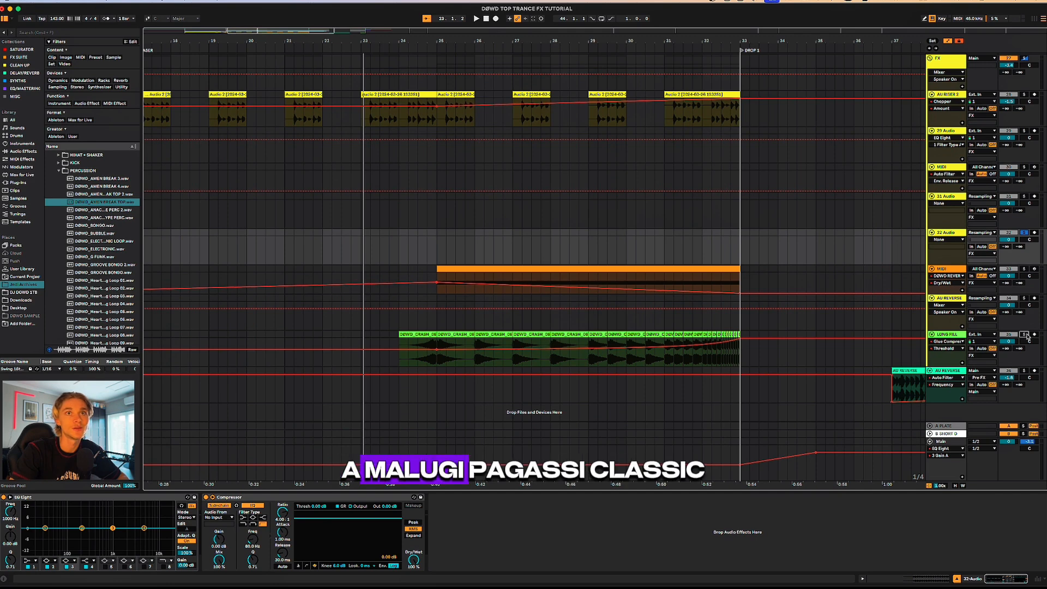
Step: Play the LONG FILL track, inspect its reversed crash clip at bar 24, and play the crash from bar 25
left_click(419, 333)
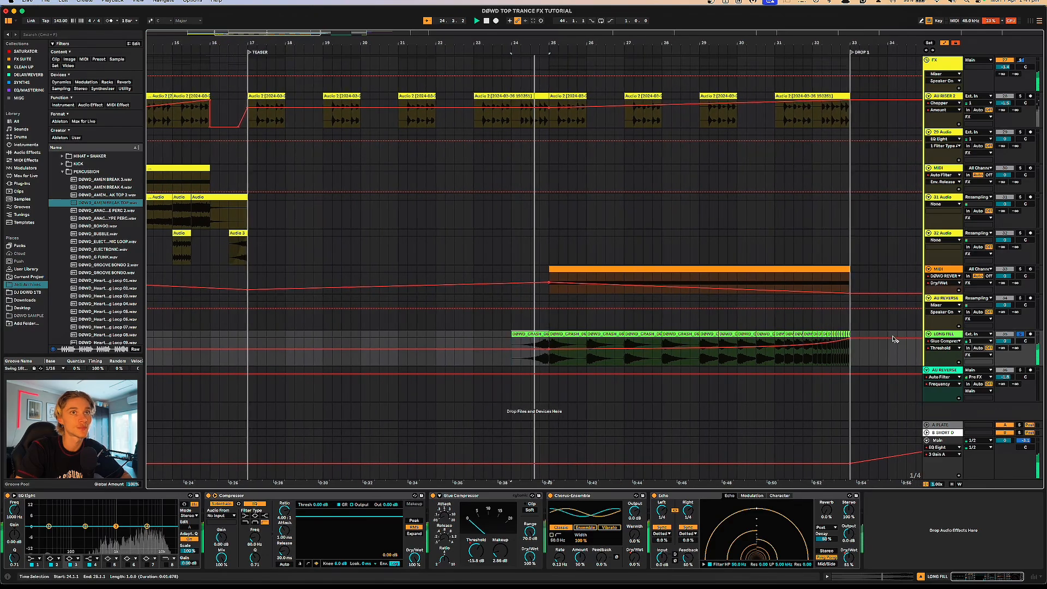
scroll(525, 344, "up", 3)
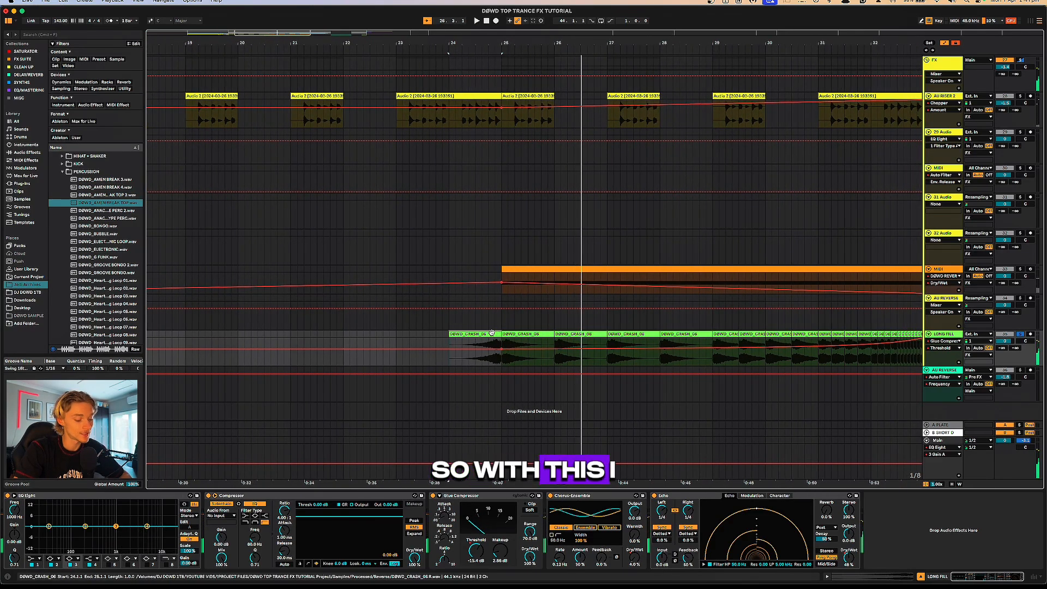
key("r")
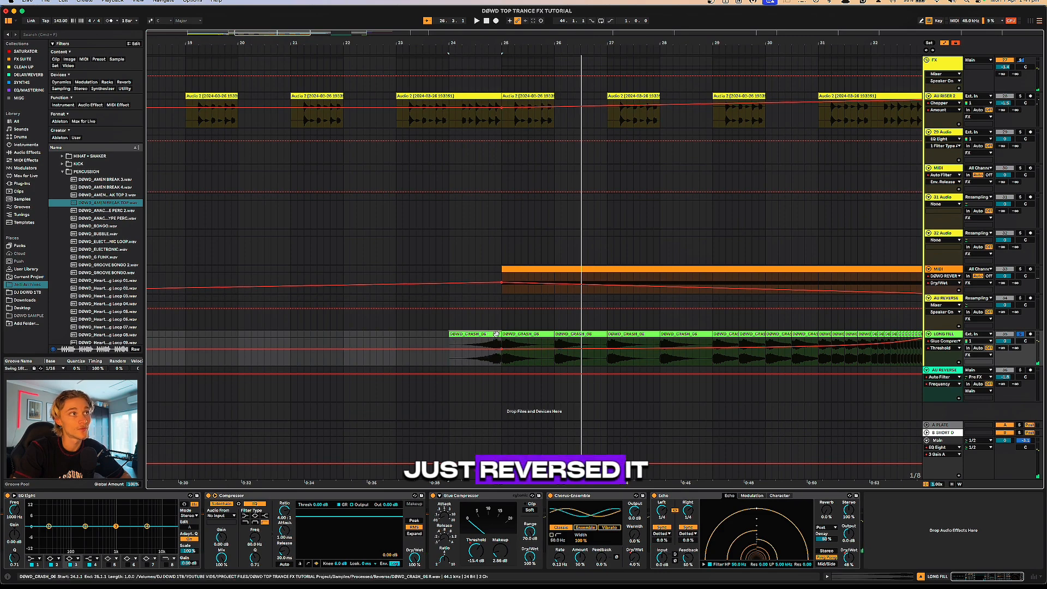
left_click(520, 333)
key("space")
scroll(557, 356, "down", 3)
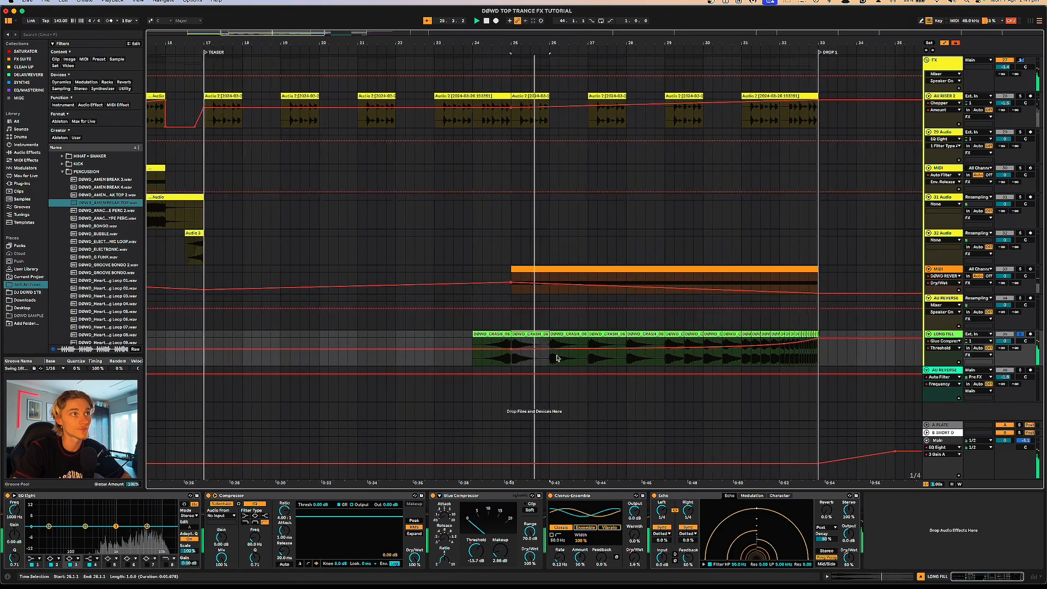
Step: Play the LONG FILL crash repeats from 26.2 towards the drop, following how they get shorter
left_click(556, 357)
scroll(565, 355, "up", 5)
scroll(599, 355, "down", 3)
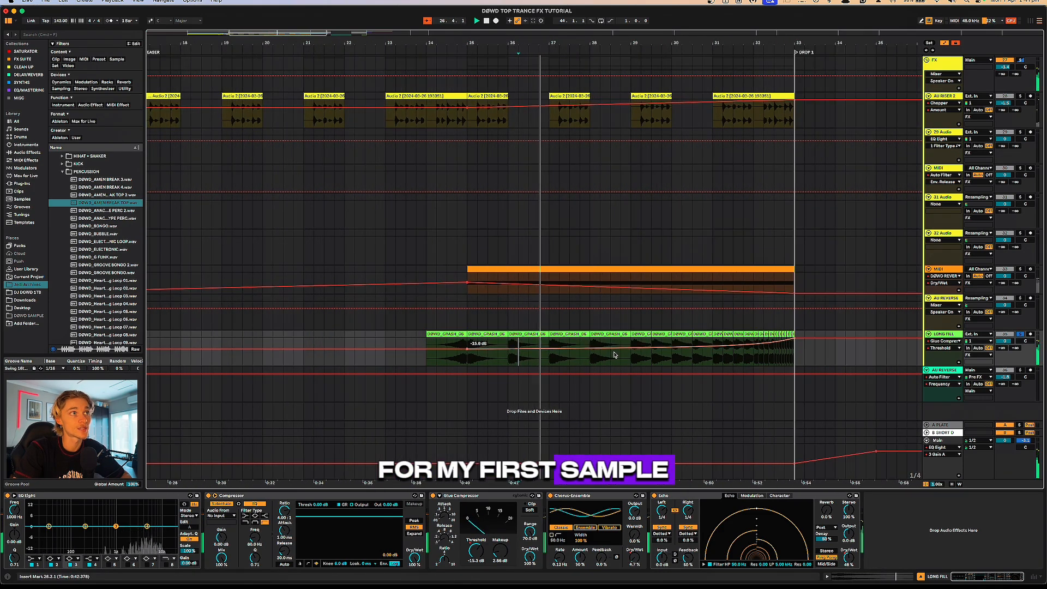
scroll(611, 360, "up", 3)
scroll(569, 359, "down", 1)
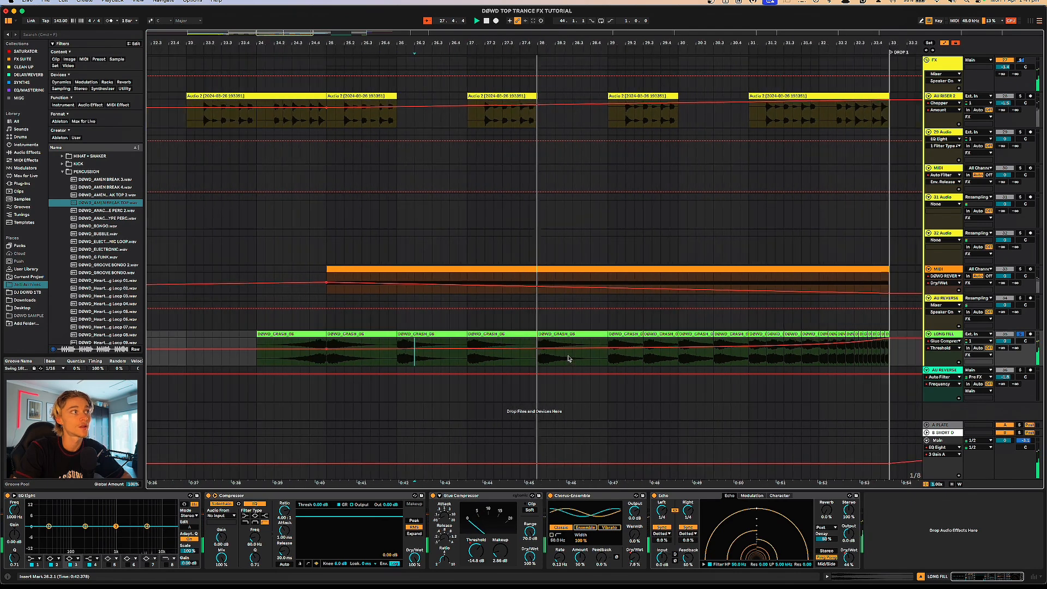
scroll(633, 358, "down", 2)
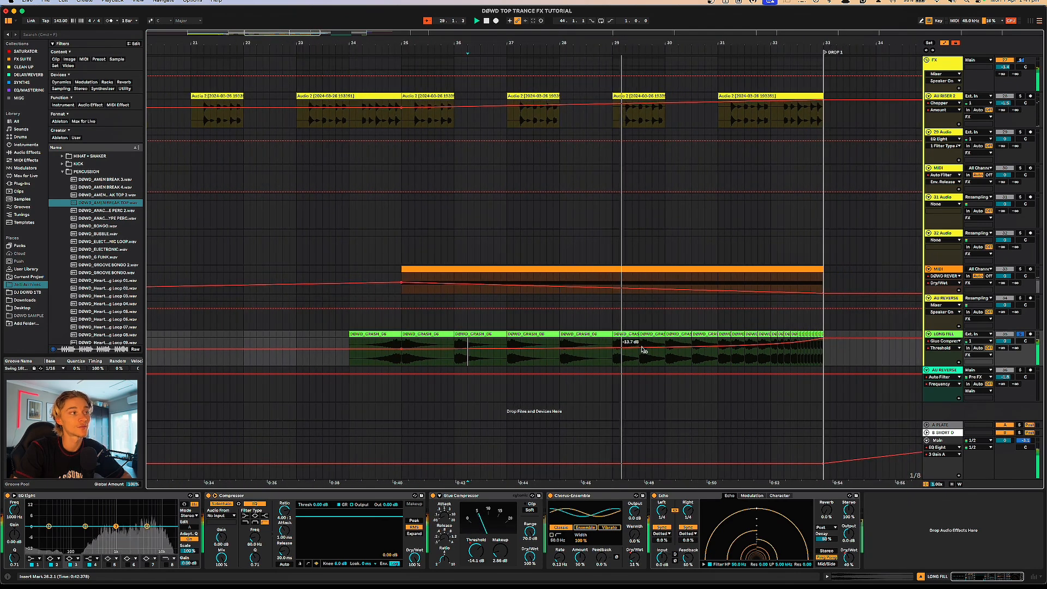
scroll(675, 356, "up", 3)
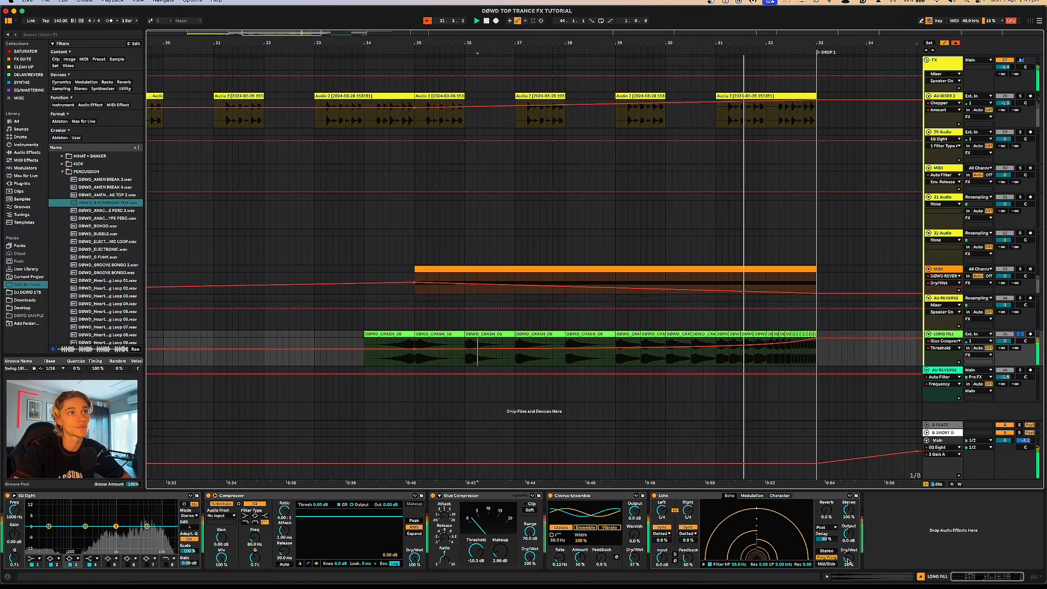
Step: Show the Glue Compressor's Threshold automation on the LONG FILL track and follow its curve over the crash clips
scroll(839, 351, "up", 3)
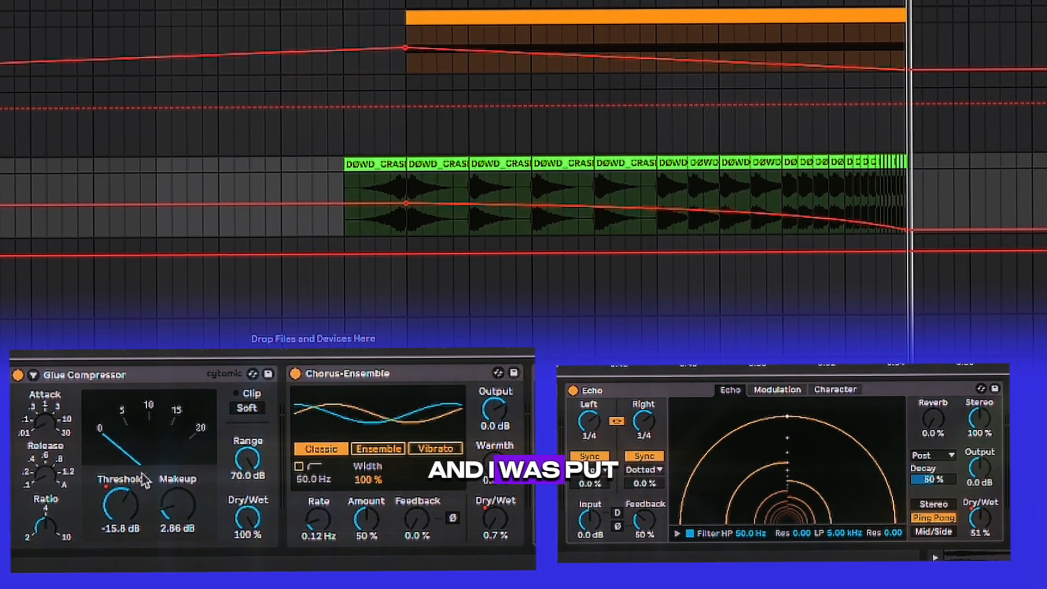
left_click(122, 503)
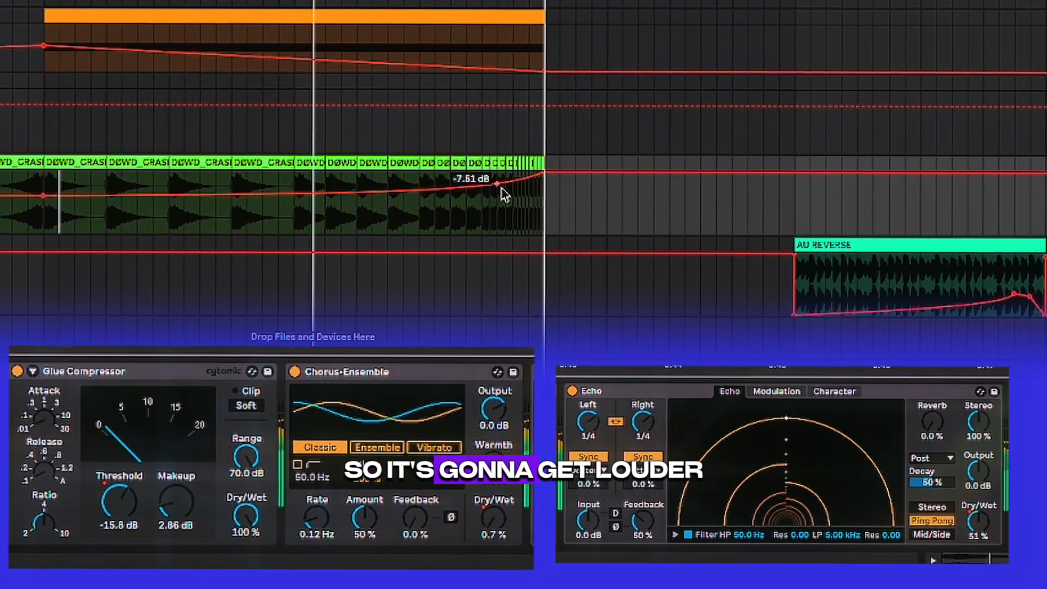
scroll(501, 188, "up", 3)
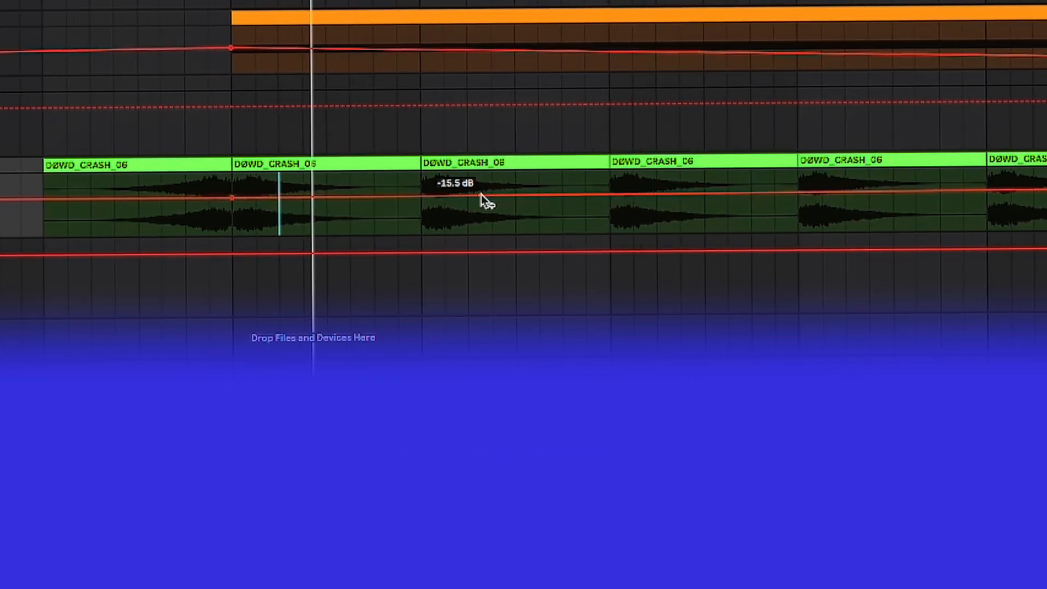
Step: Select Operator on the orange MIDI riser track and choose the Noise White waveform for its oscillator
scroll(482, 196, "down", 5)
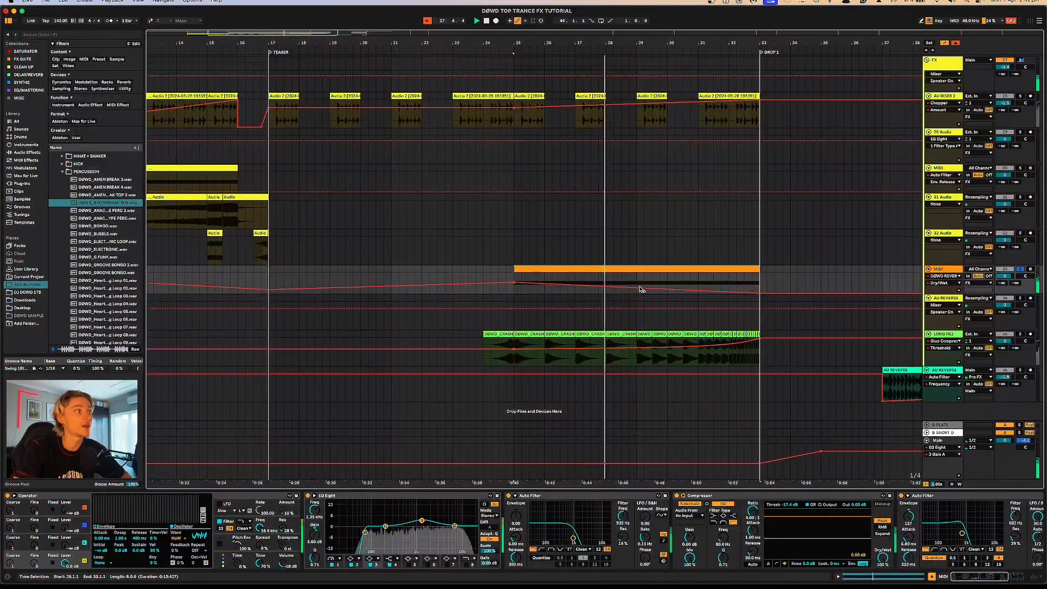
scroll(669, 285, "down", 3)
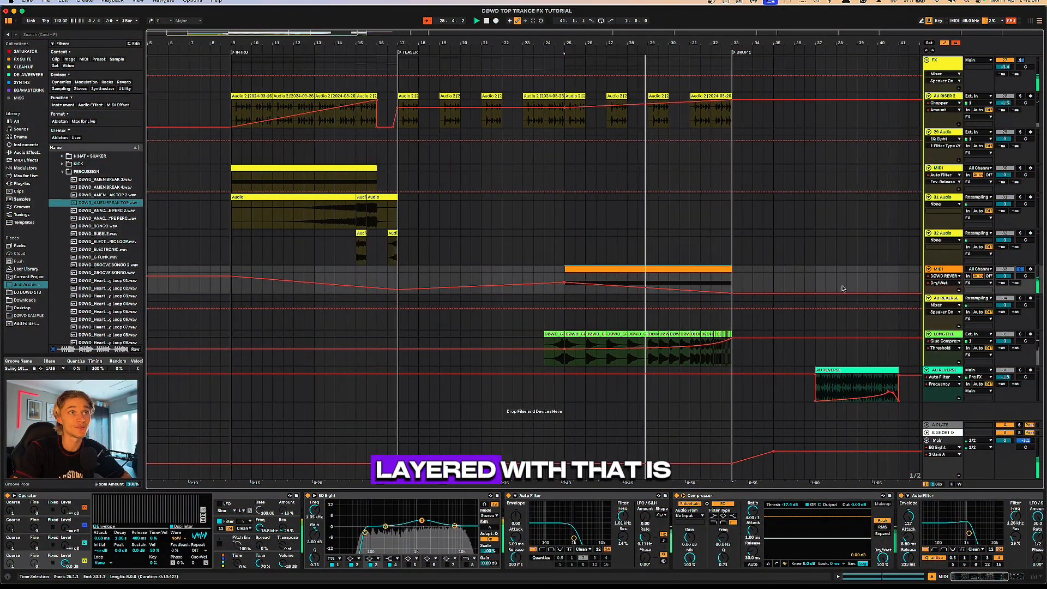
scroll(784, 289, "up", 3)
left_click(77, 495)
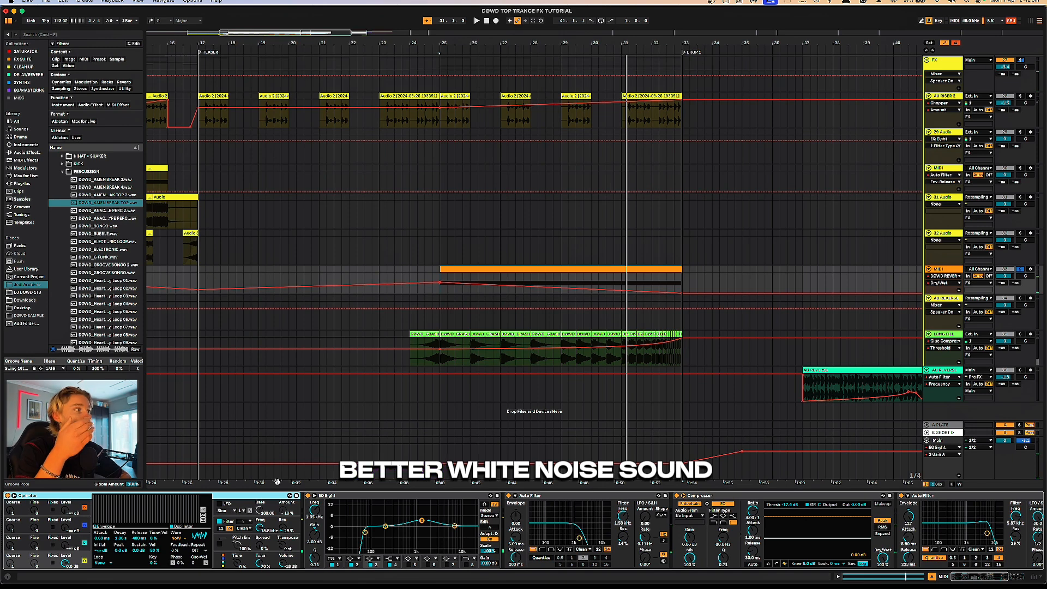
left_click(177, 537)
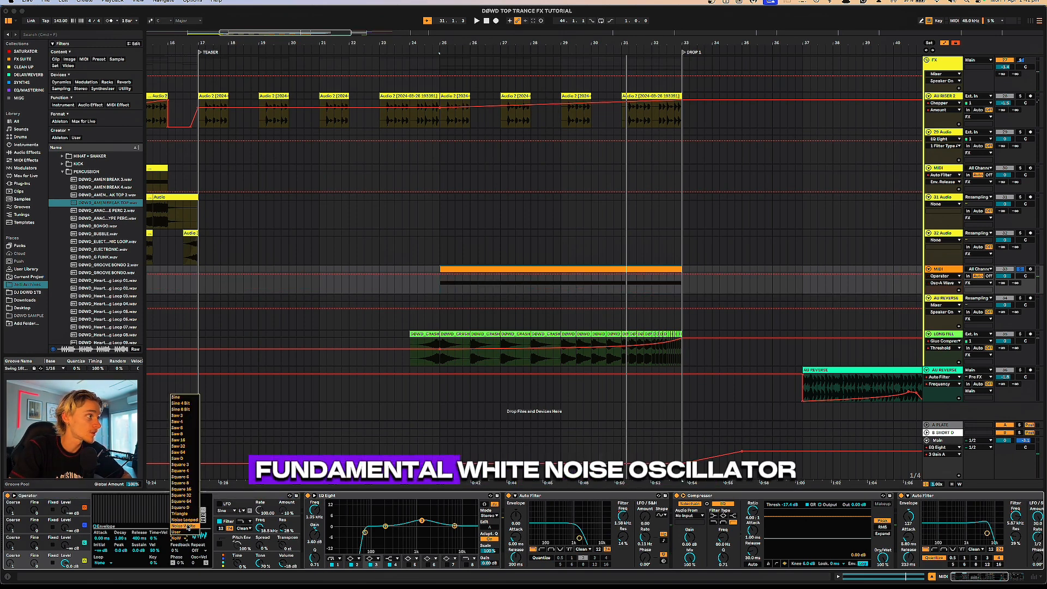
left_click(184, 526)
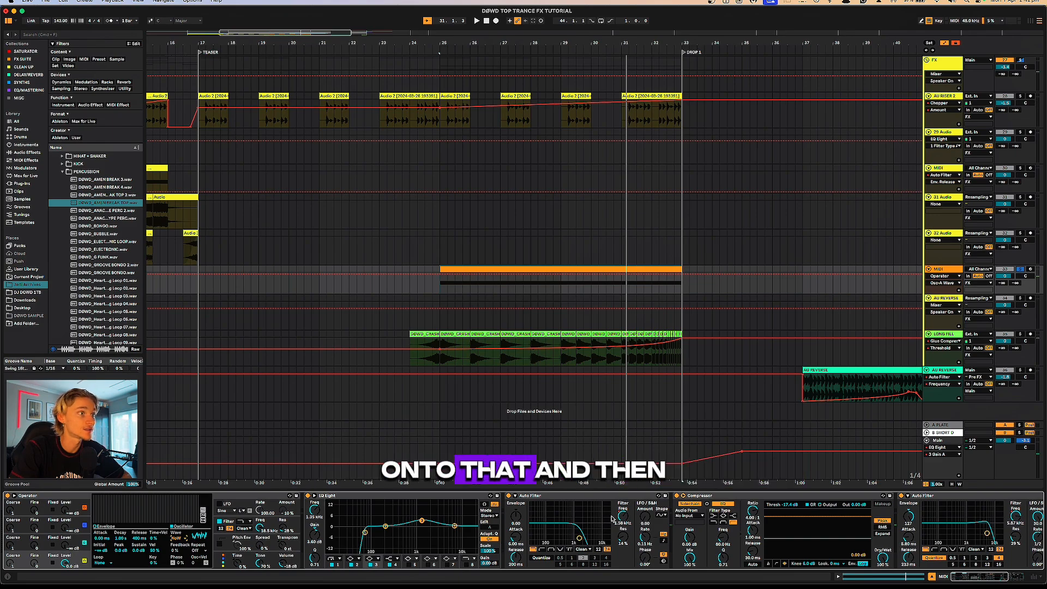
Step: Play the white noise riser towards the drop and look over its device chain through the second Auto Filter and the reverb
key("space")
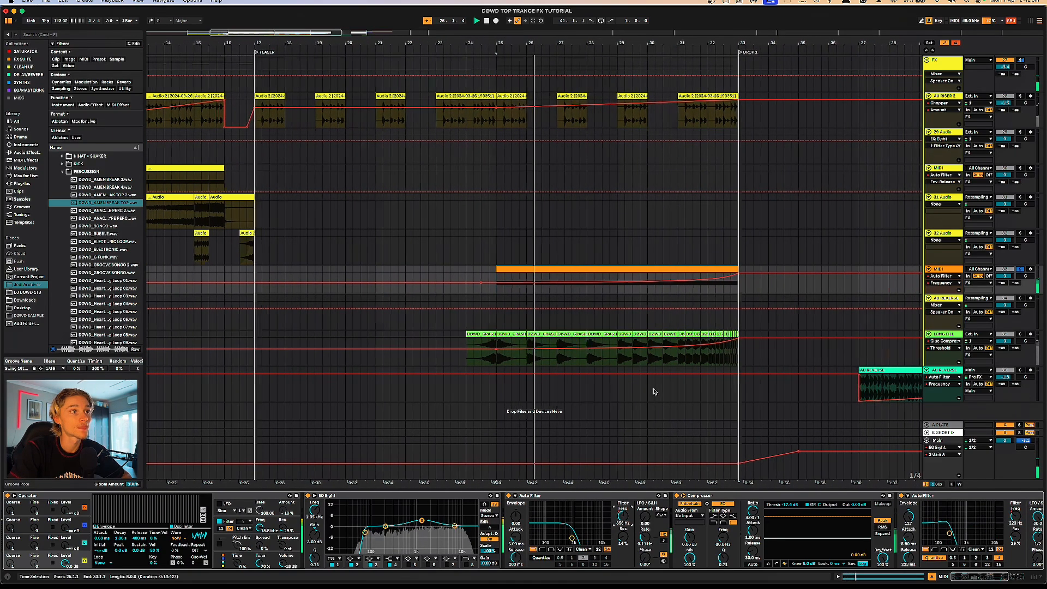
left_click_drag(991, 576, 1006, 574)
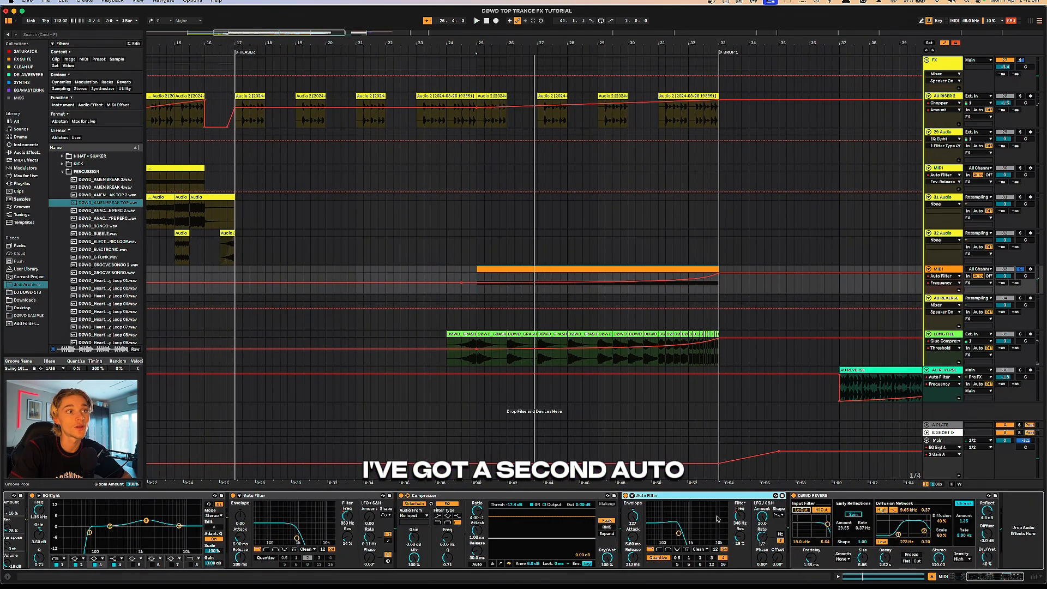
key("space")
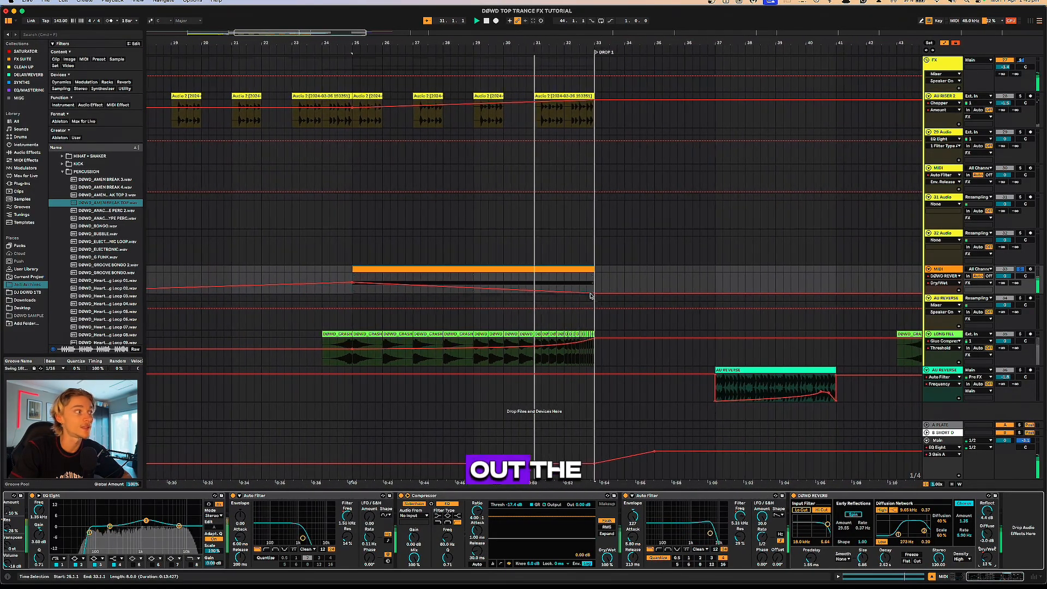
Step: Find the AU REVERSE clip between Drop 1 and the break and play it from bar 37
scroll(598, 280, "up", 5)
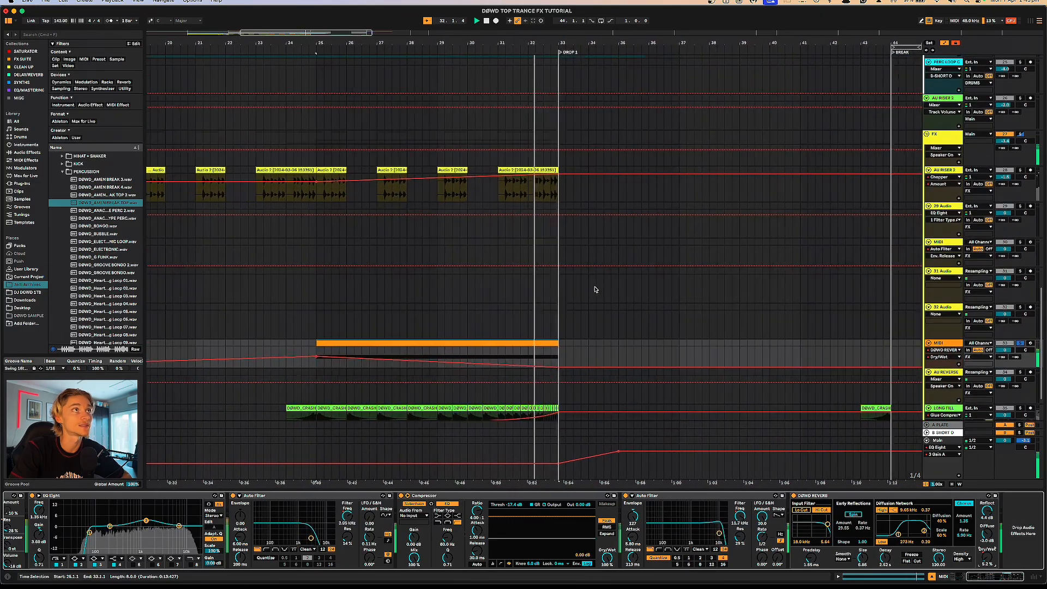
scroll(584, 296, "down", 5)
scroll(547, 291, "down", 3)
scroll(315, 272, "down", 1)
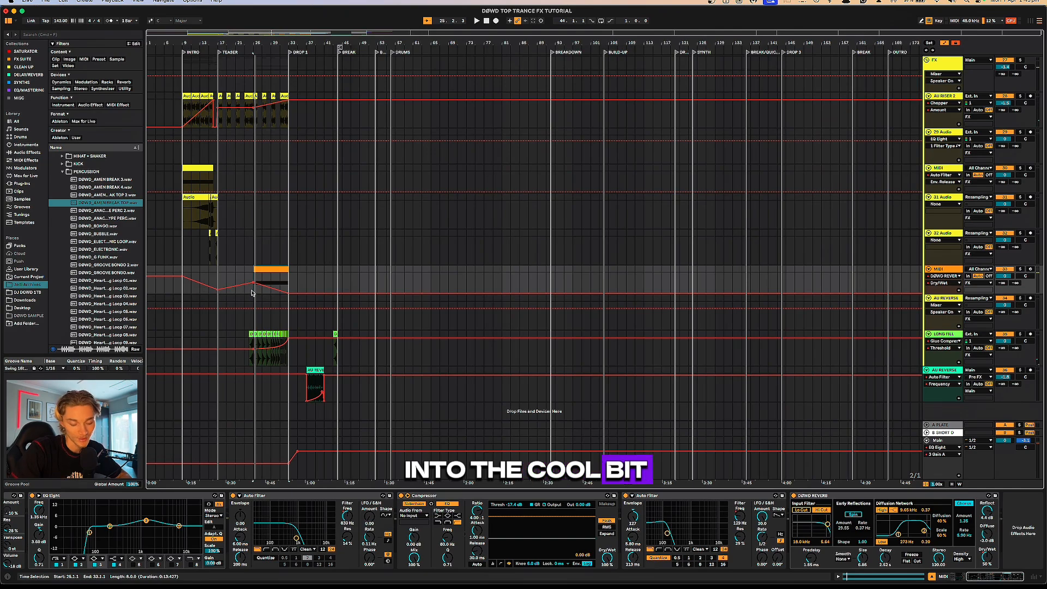
scroll(301, 302, "up", 10)
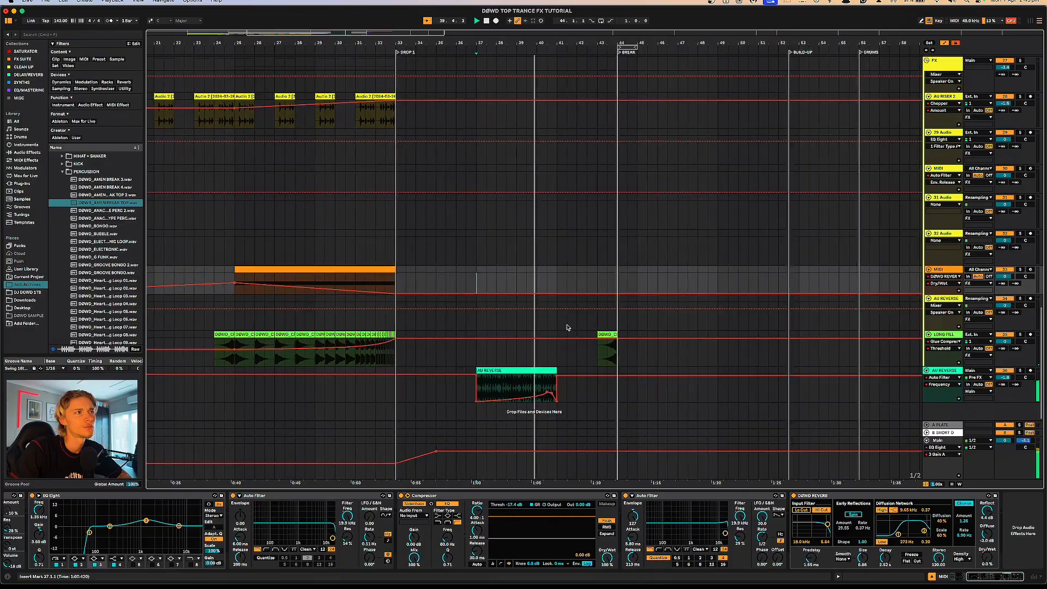
scroll(564, 330, "up", 2)
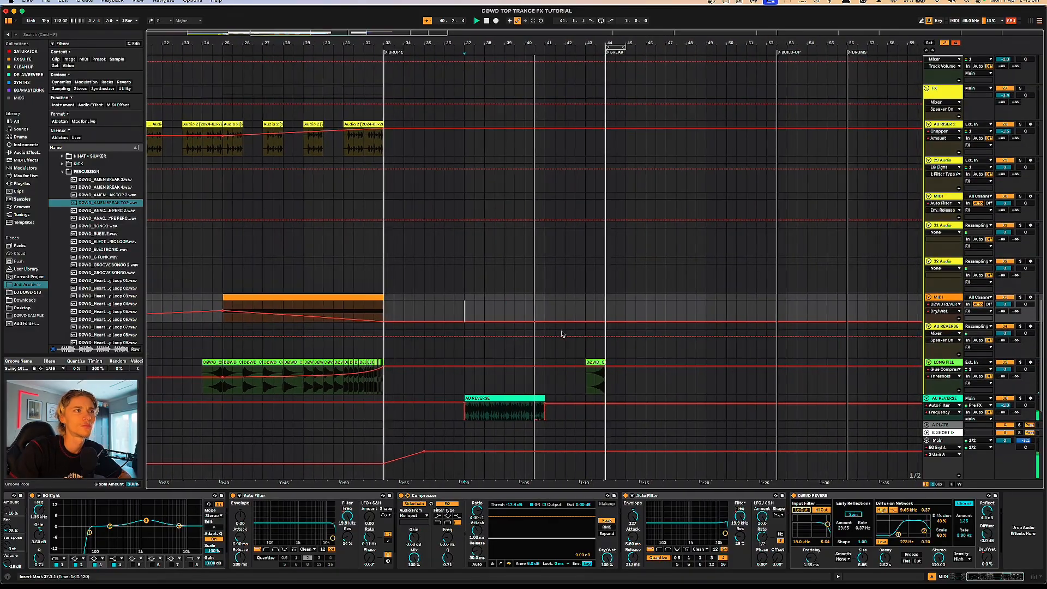
scroll(556, 336, "down", 2)
scroll(523, 344, "up", 5)
scroll(520, 344, "down", 2)
key("space")
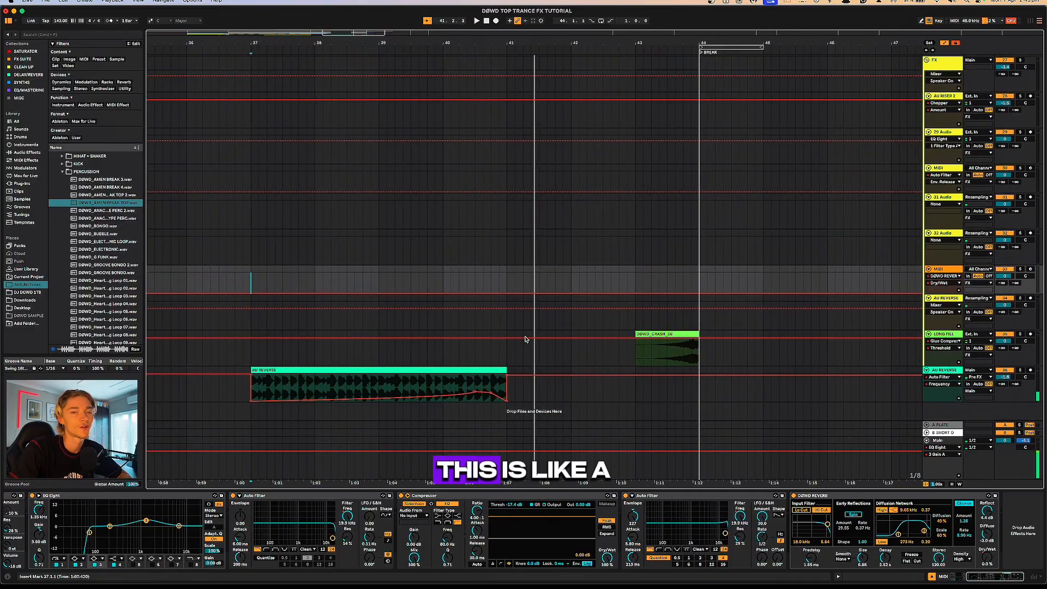
Step: Extend the bounce bass, kick and sidechain clips after Drop 1 from bar 37 to bar 41 to close the gap
left_click(458, 368)
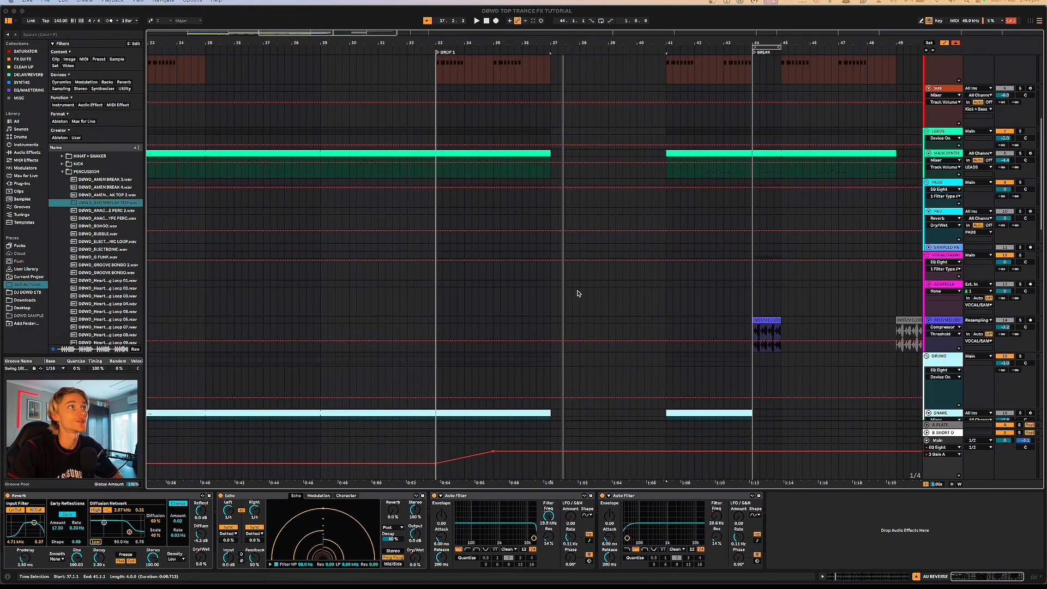
scroll(578, 293, "up", 10)
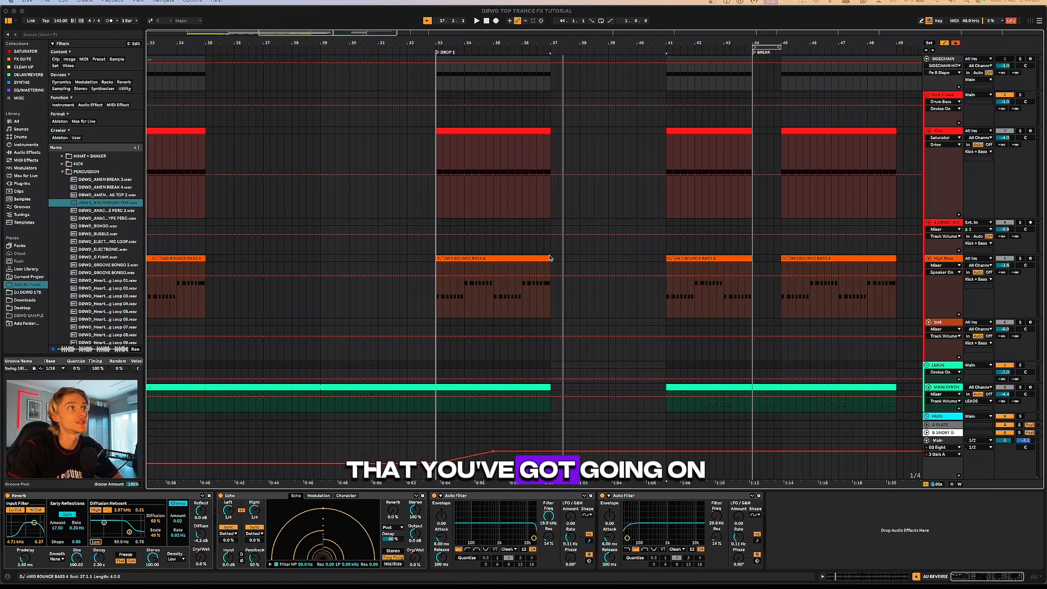
left_click_drag(550, 261, 643, 257)
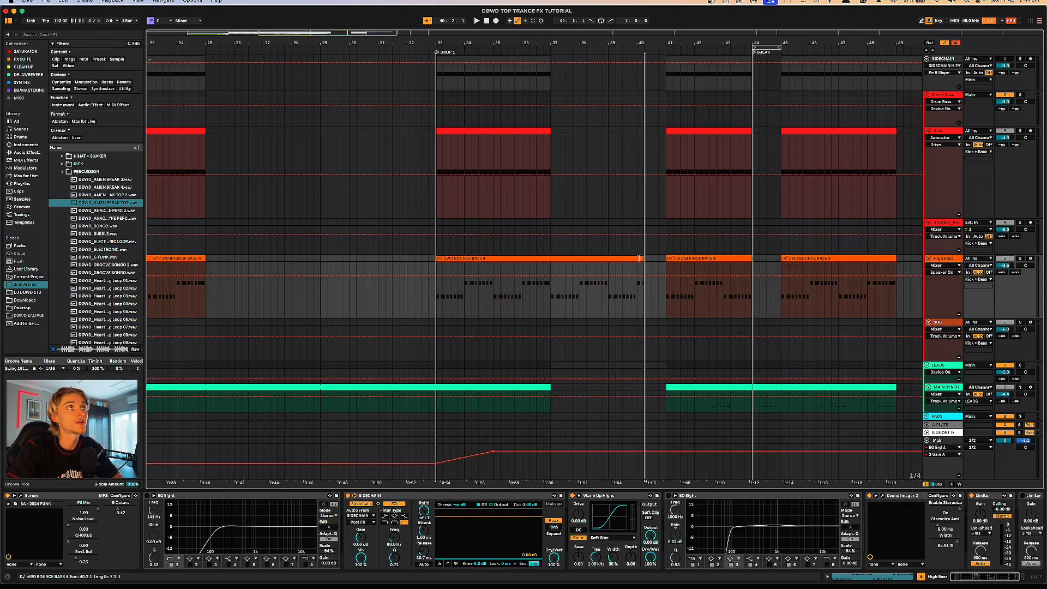
left_click_drag(552, 141, 666, 141)
scroll(590, 141, "up", 1)
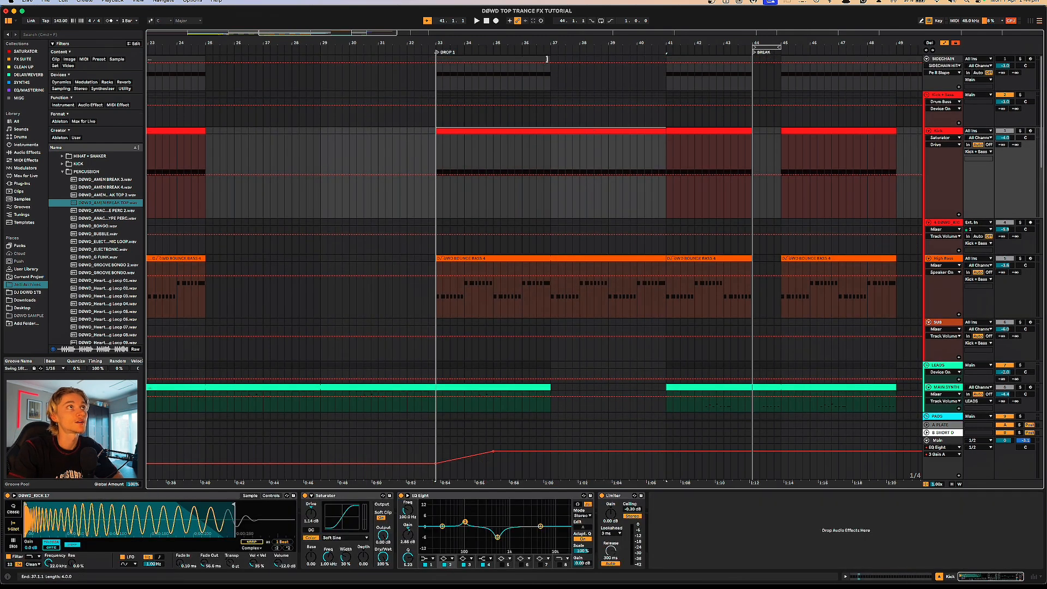
left_click_drag(551, 68, 658, 71)
Step: Extend the main synth, snare, open hats and hi-hats clips from bar 37 to bar 41
scroll(563, 250, "down", 3)
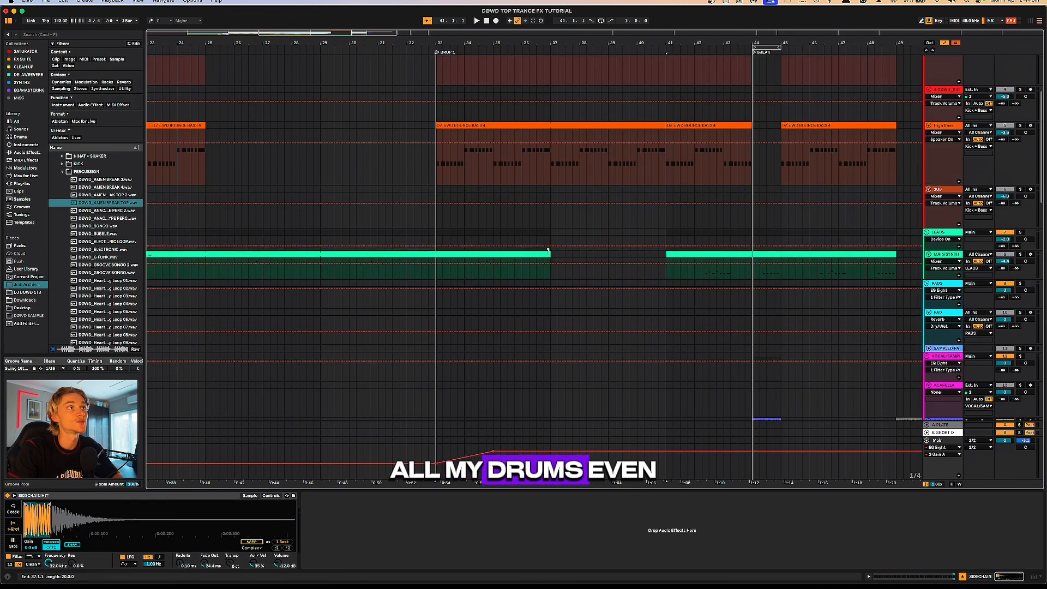
scroll(550, 240, "down", 2)
left_click_drag(550, 176, 663, 179)
scroll(594, 238, "down", 6)
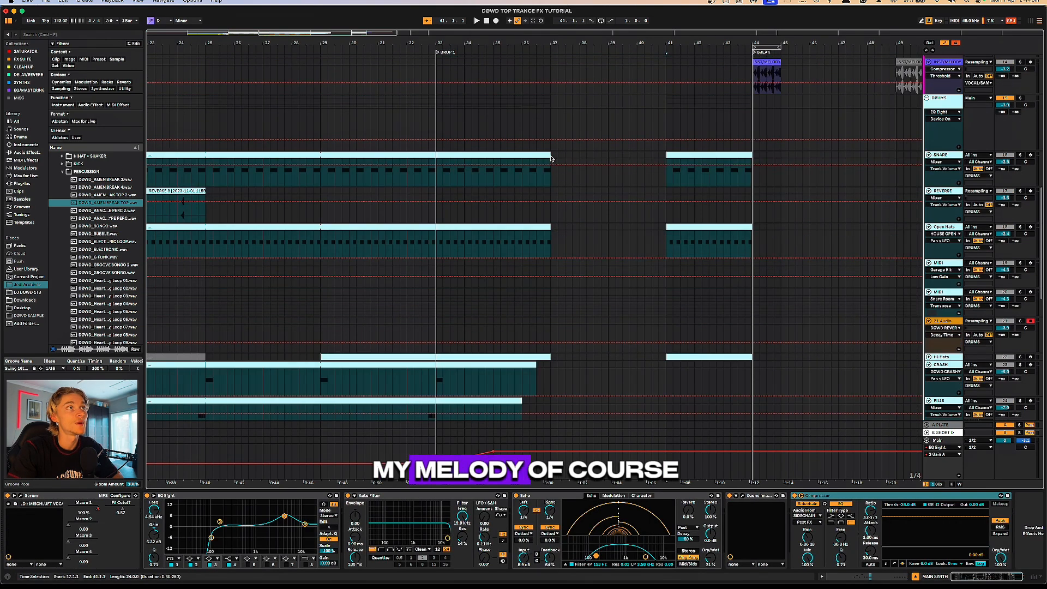
left_click_drag(550, 158, 664, 171)
left_click_drag(549, 225, 615, 228)
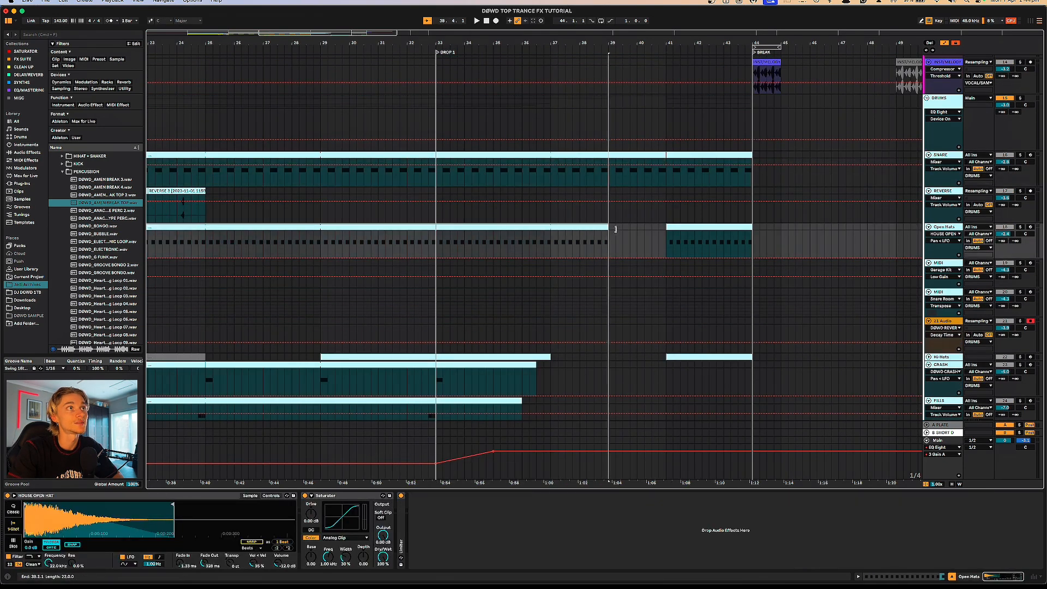
Step: Select bars 37 to 41 on the yellow AU RISER 2 track and set the arrangement loop to that range
scroll(544, 283, "down", 10)
left_click_drag(551, 263, 594, 267)
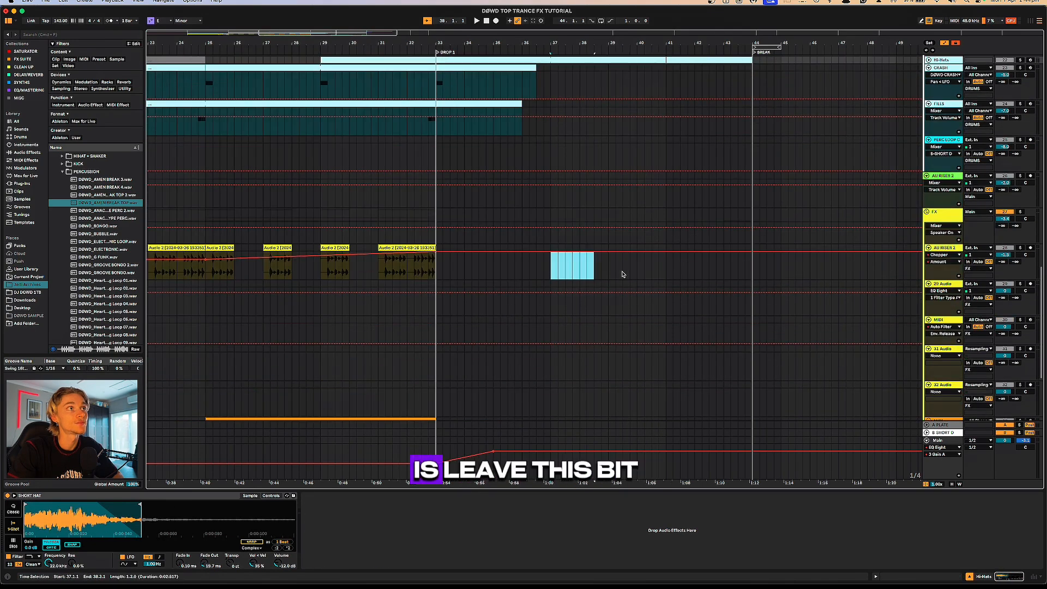
left_click_drag(664, 270, 665, 271)
scroll(709, 278, "down", 7)
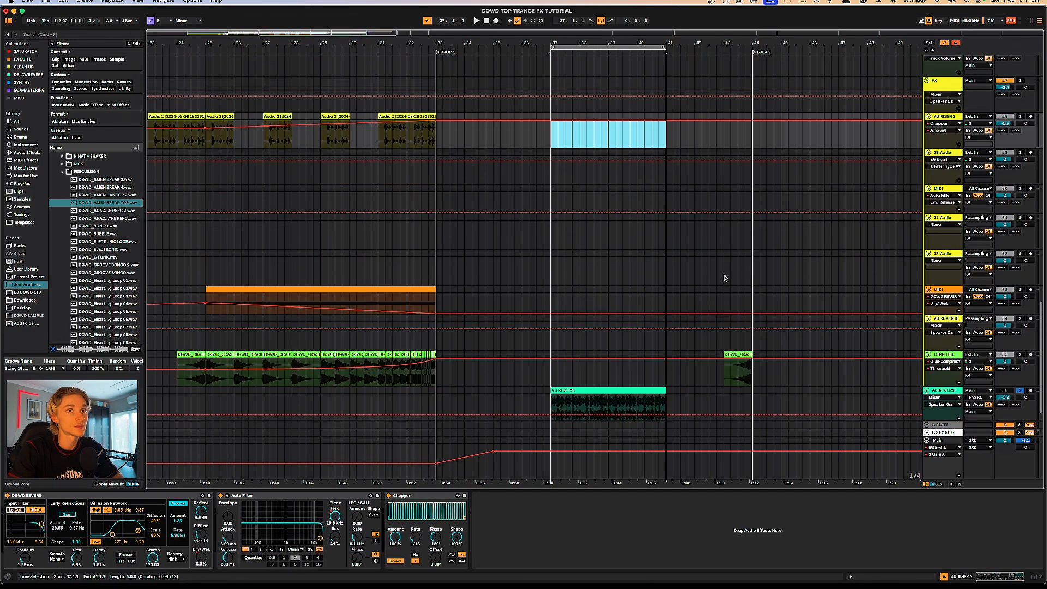
Step: Arm the 32 Audio track with Resampling as its input and record bars 37 to 41 into it
left_click(939, 298)
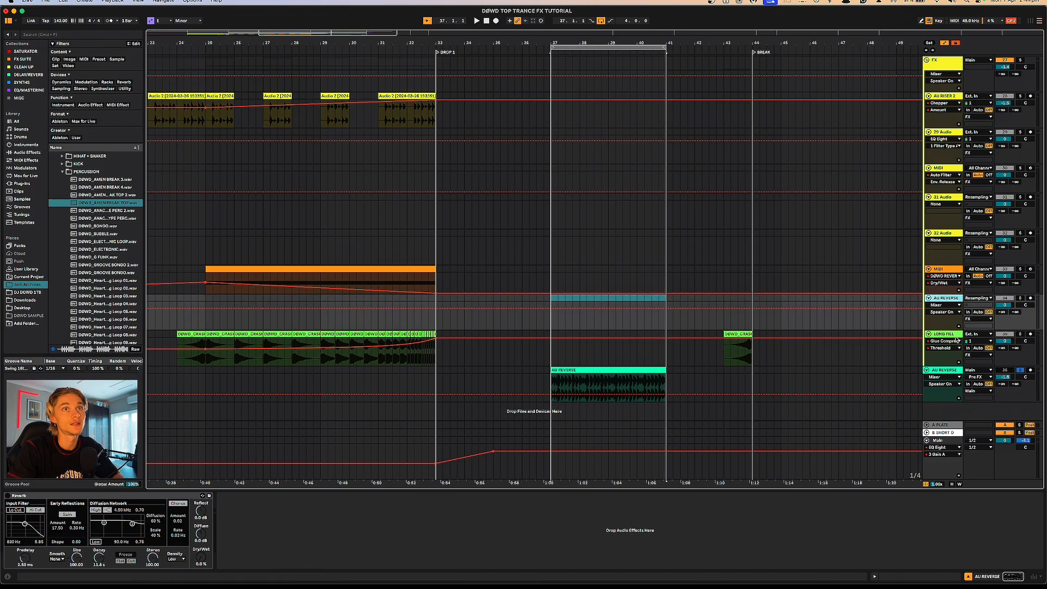
scroll(954, 285, "up", 1)
left_click(946, 258)
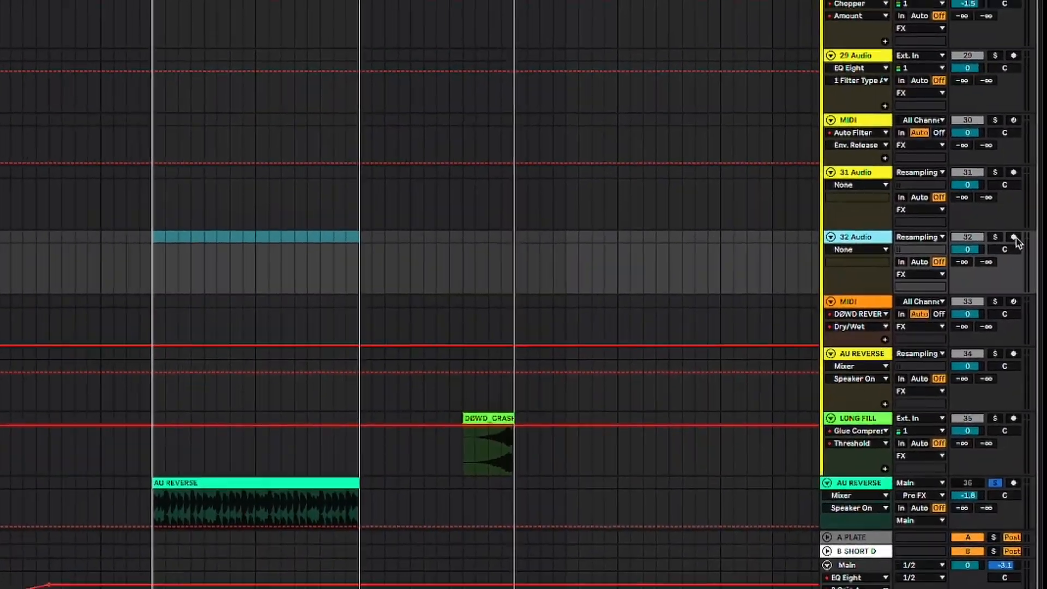
left_click(1014, 237)
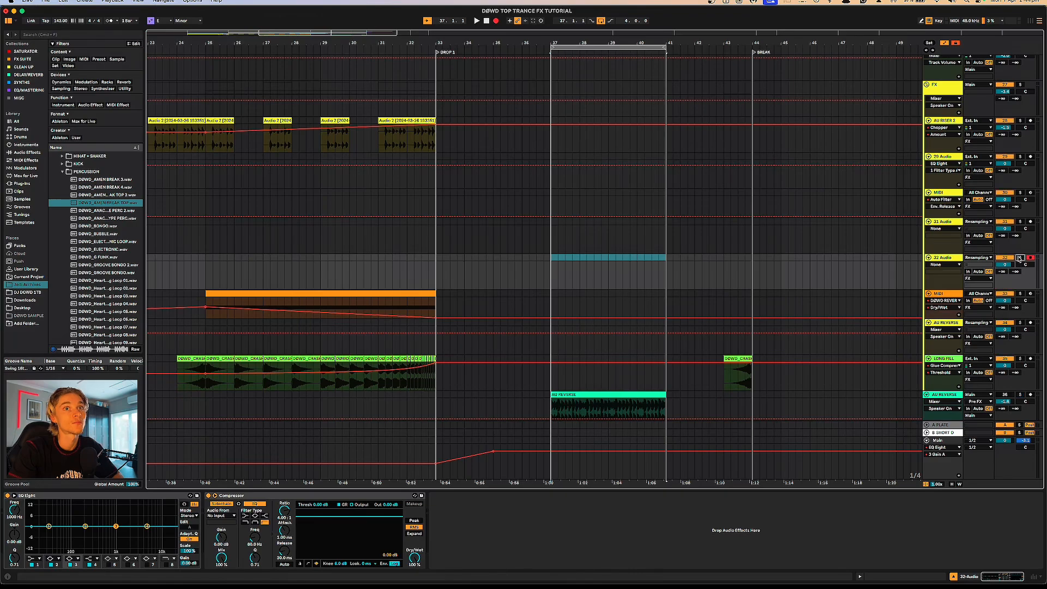
key("F9")
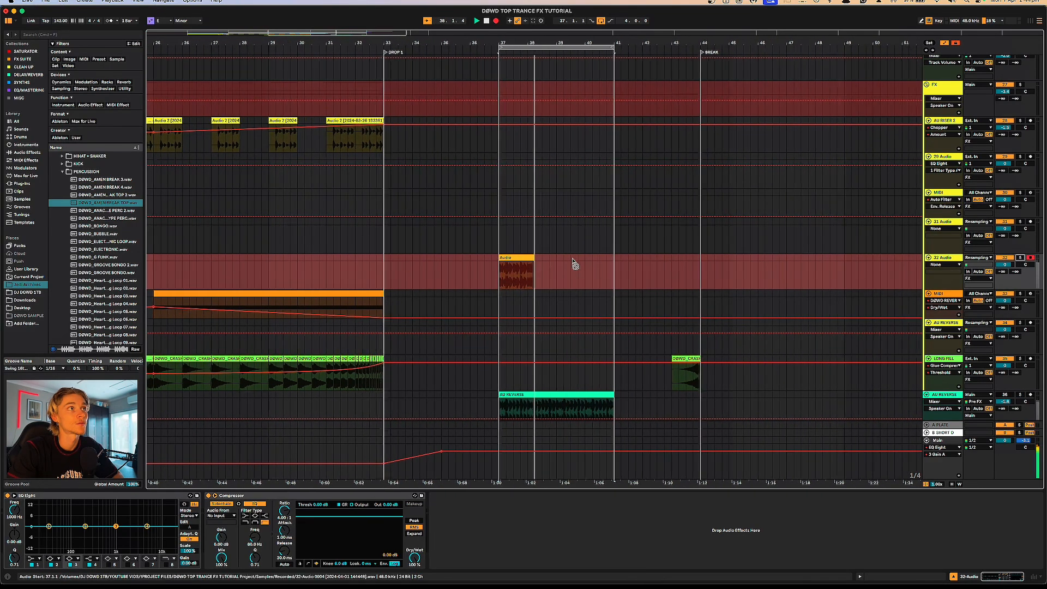
scroll(575, 262, "up", 1)
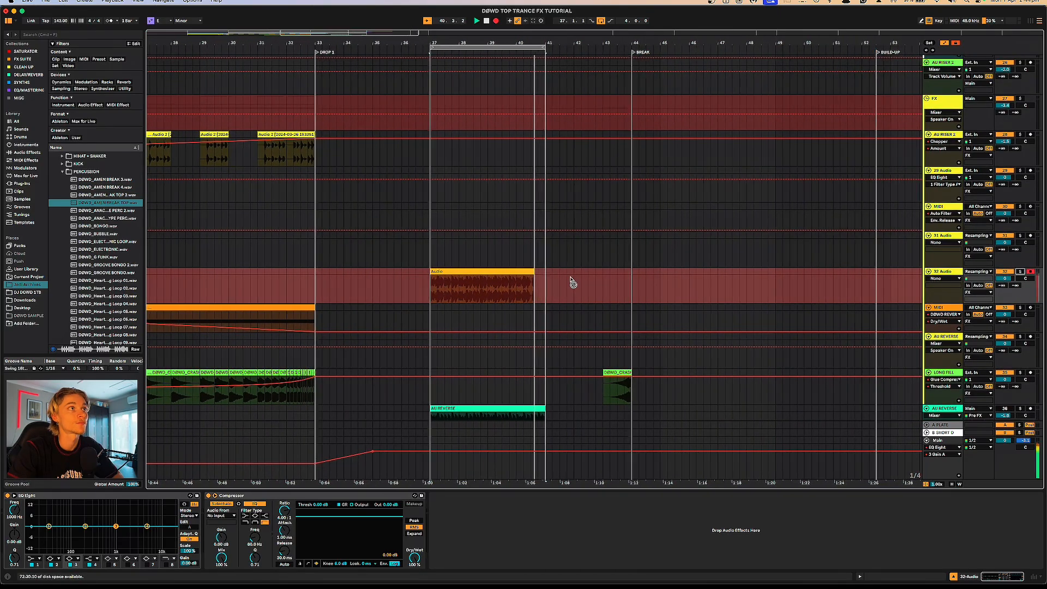
key("space")
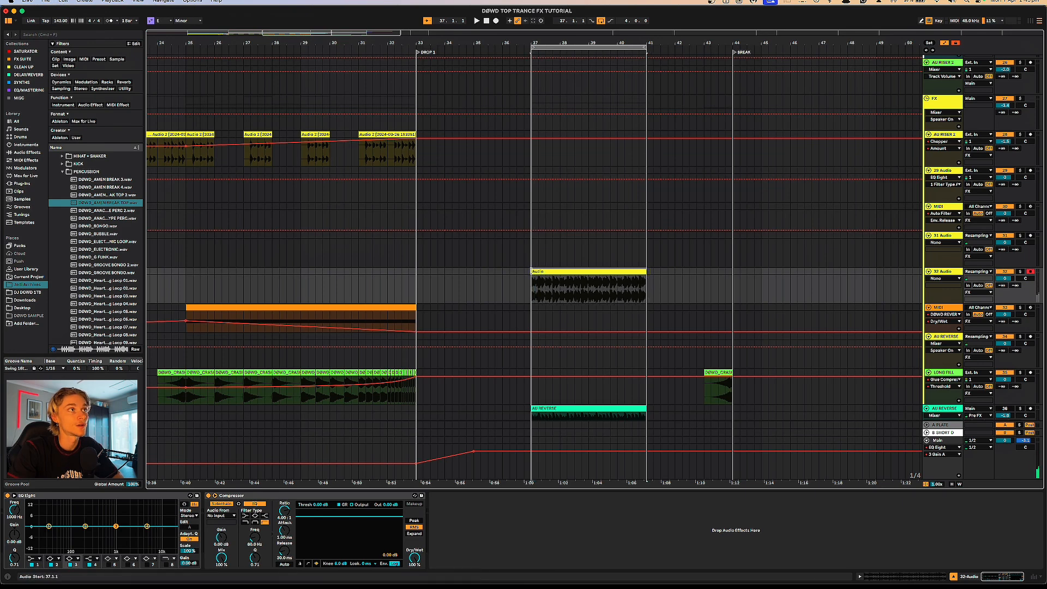
Step: Select bars 37 to 41 across the drum tracks and the tracks above them
scroll(692, 245, "up", 15)
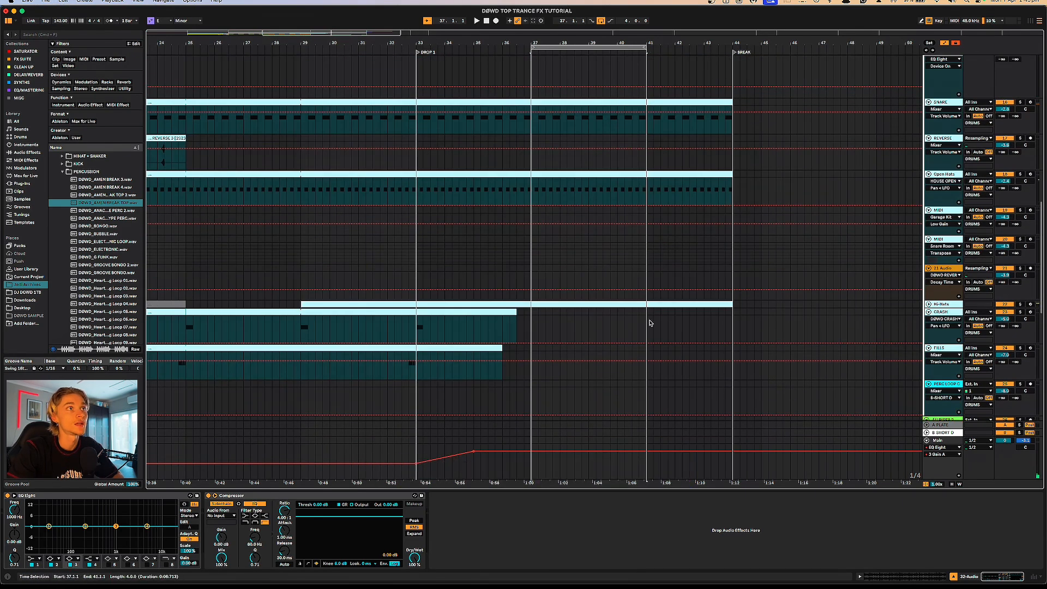
left_click_drag(649, 323, 531, 54)
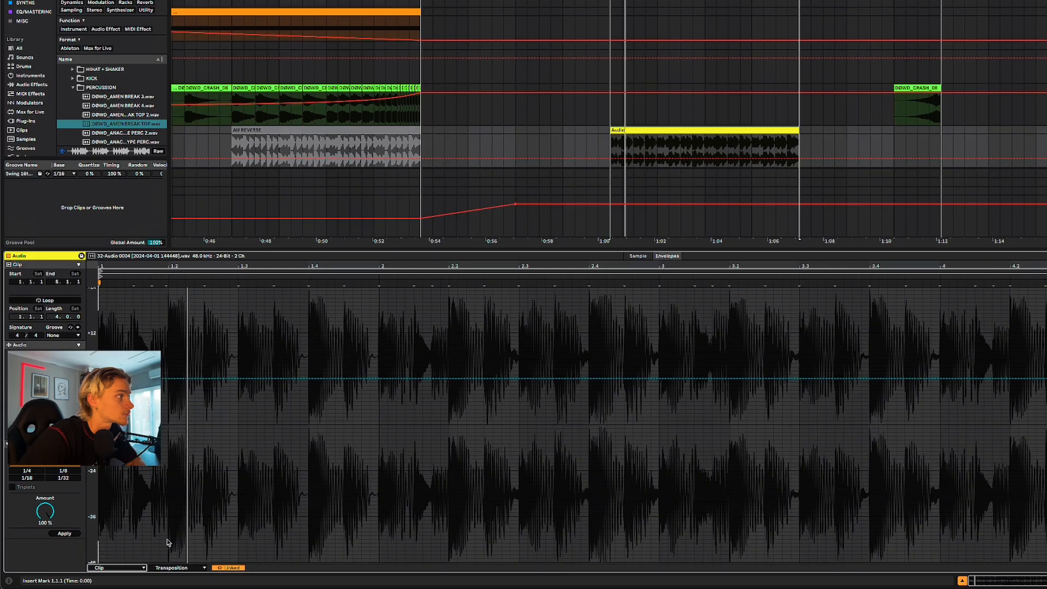
Step: In the resampled clip's Transposition envelope, add points at 3, 4.4 and 5, and lower the 4.4 point to -48 st
left_click(151, 565)
left_click(147, 516)
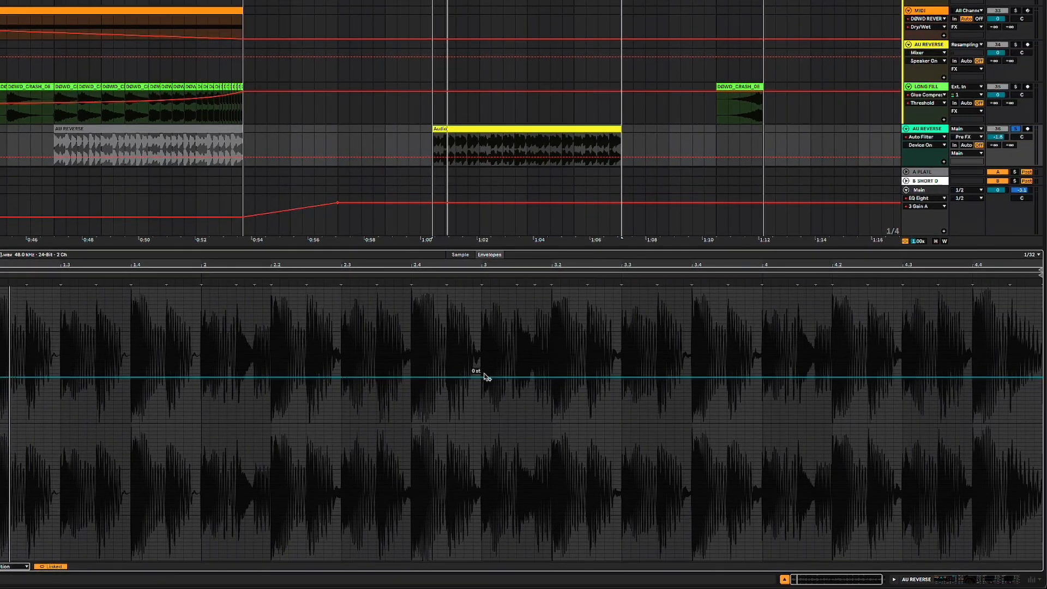
left_click(481, 377)
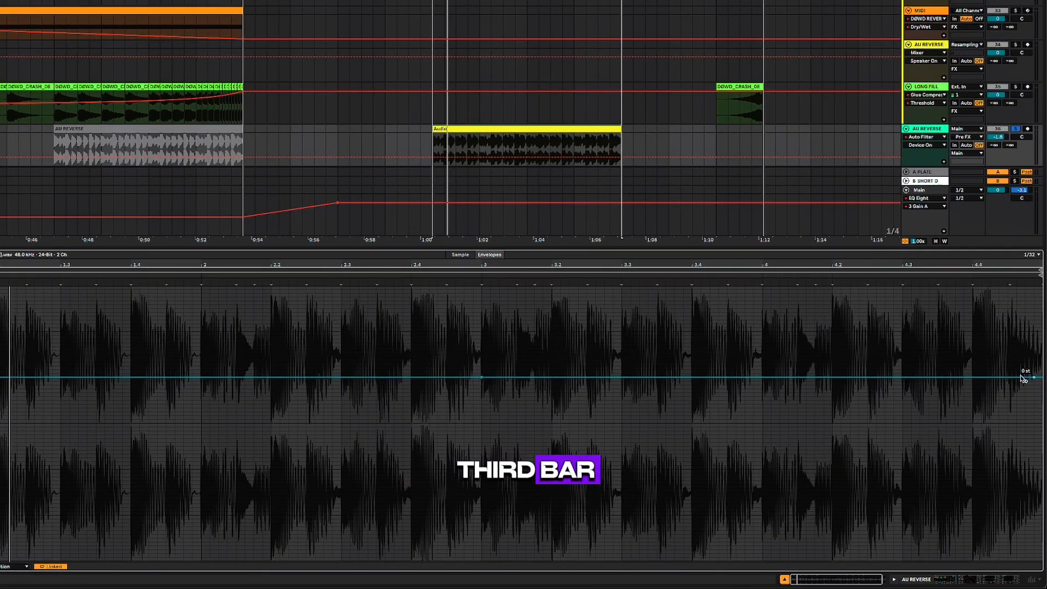
left_click(973, 377)
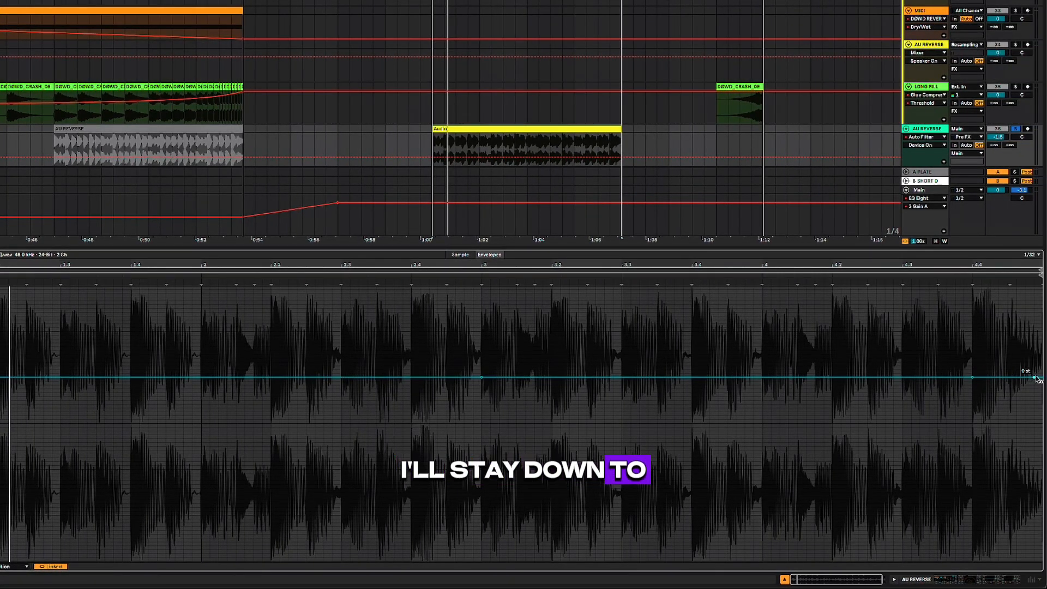
scroll(1037, 379, "right", 1)
left_click(1011, 377)
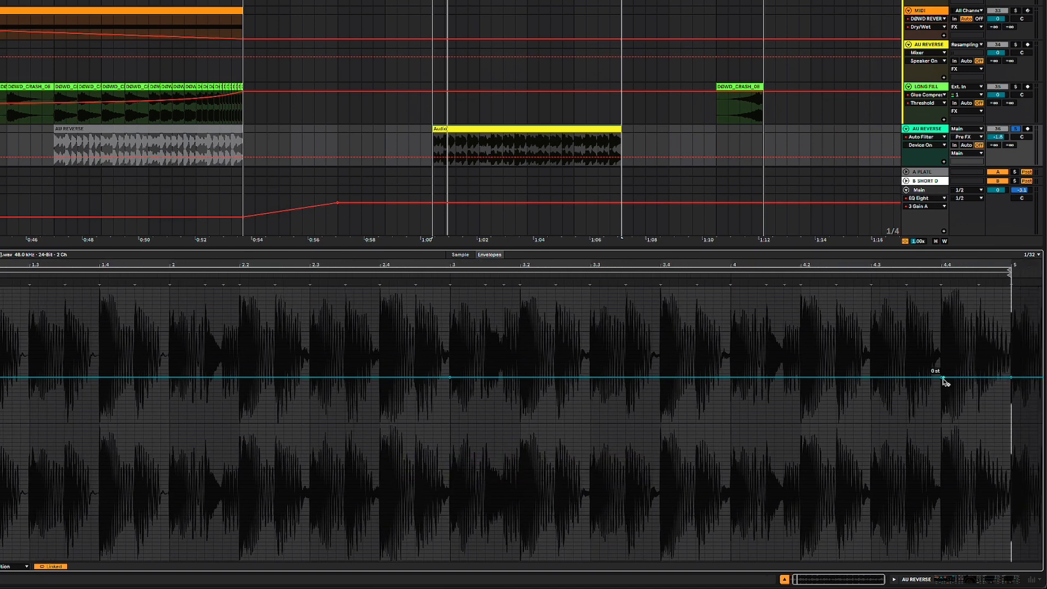
left_click_drag(943, 378, 943, 562)
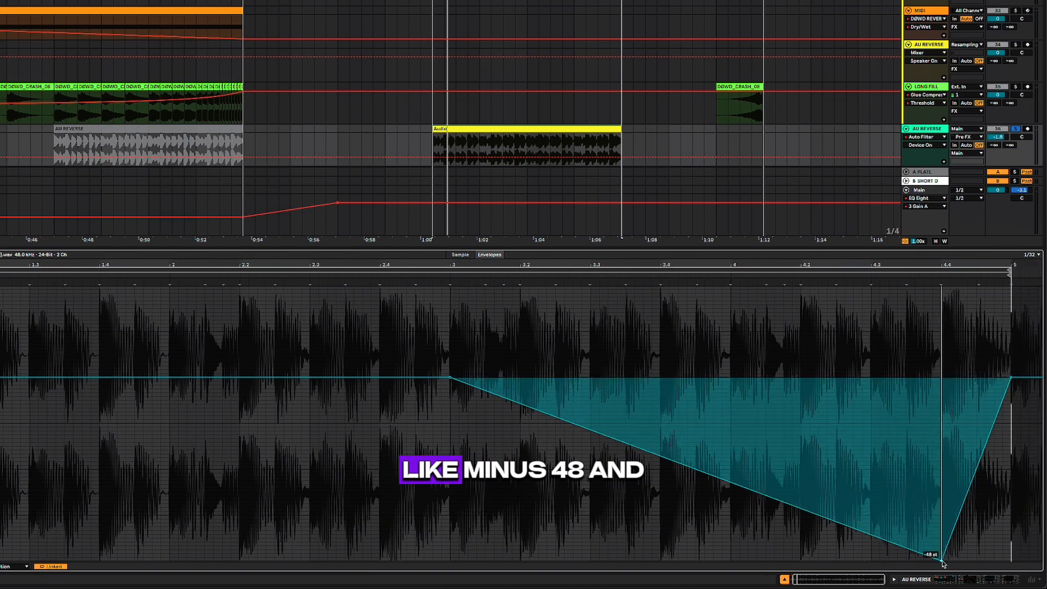
Step: Bend both Transposition envelope ramps into curves around the 4.4 low point and add another -48 st point shortly before it
left_click_drag(721, 482, 721, 425)
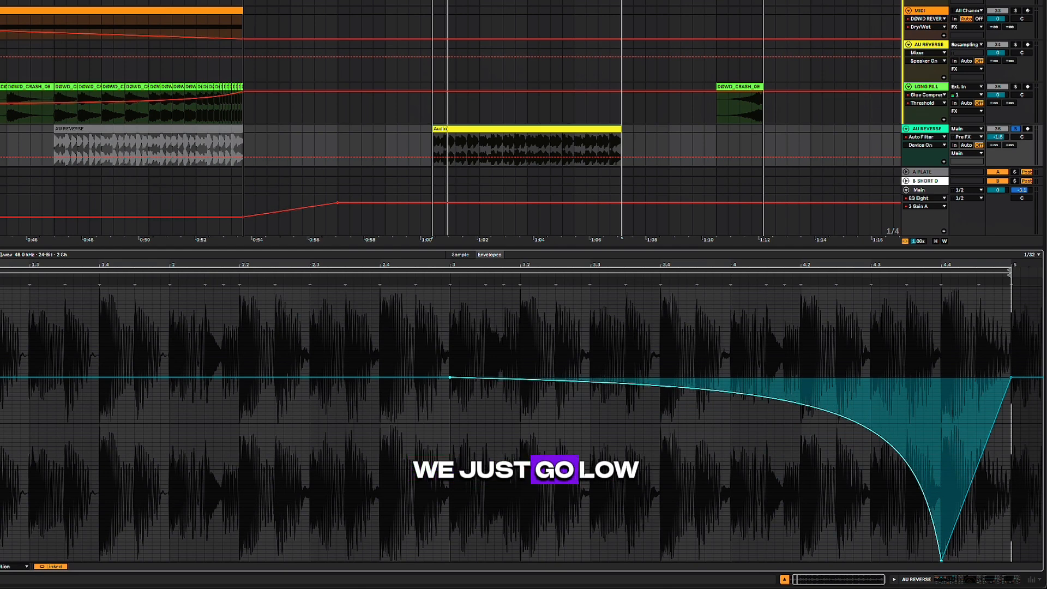
left_click_drag(987, 439, 987, 398)
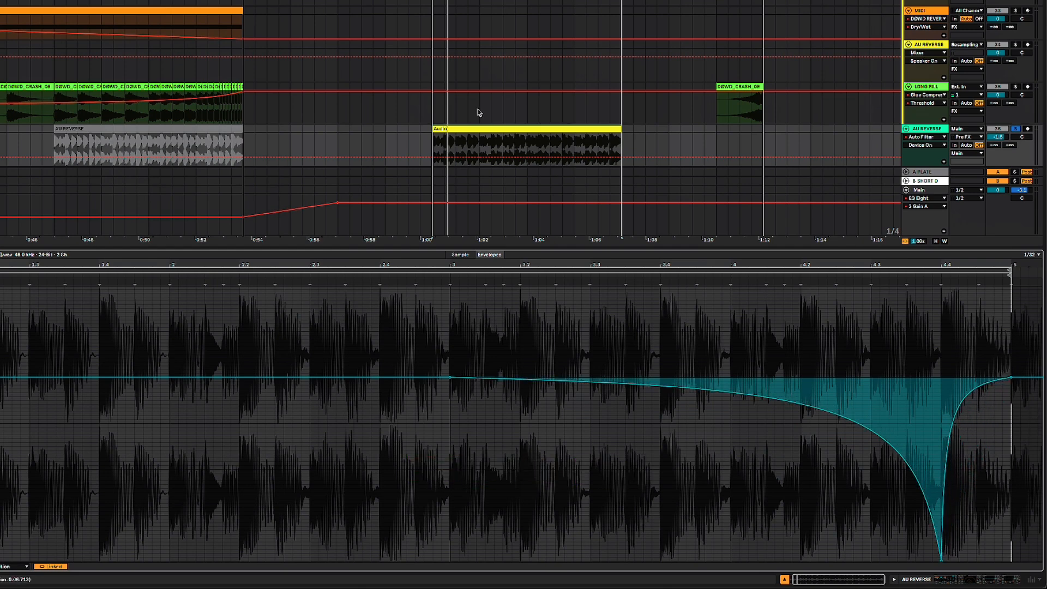
key("space")
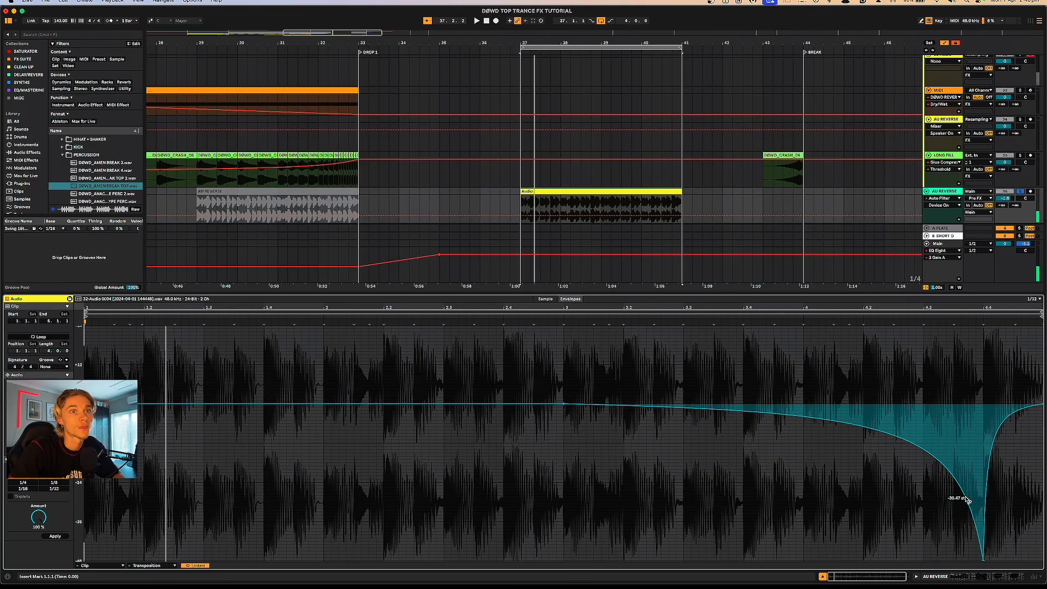
left_click_drag(967, 500, 953, 560)
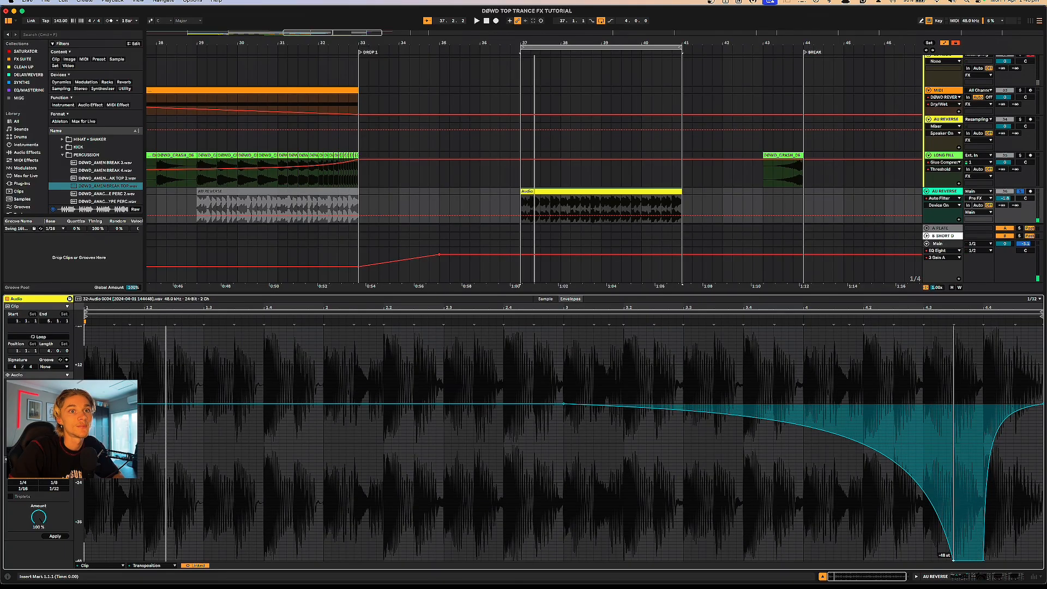
Step: Turn on the Reverb on the AU REVERSE track and audition its Dry/Wet automation over the resampled clip
left_click(974, 578)
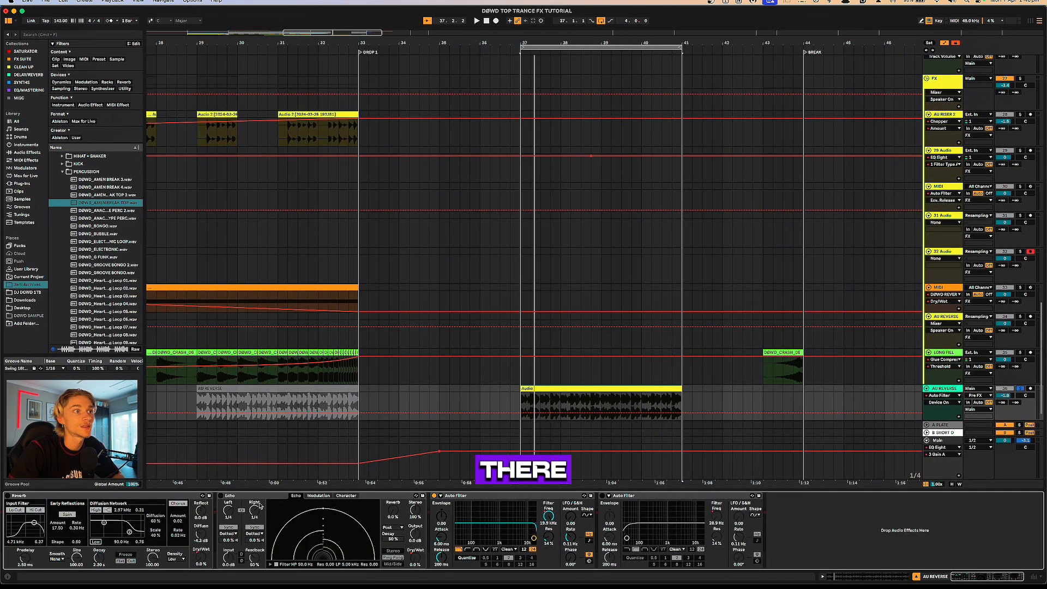
left_click(8, 496)
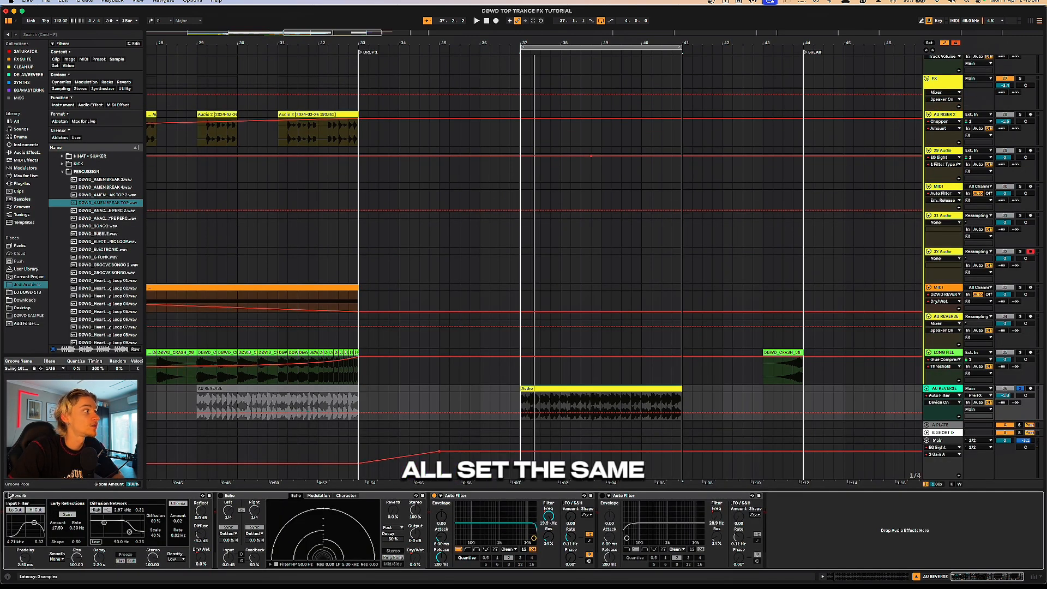
scroll(660, 403, "down", 1)
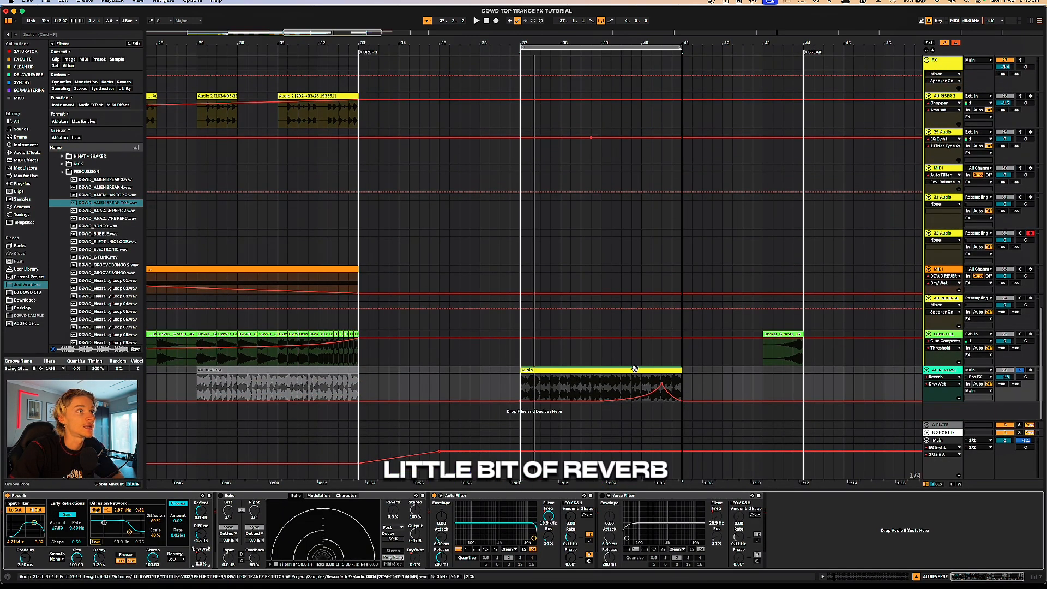
left_click(653, 385)
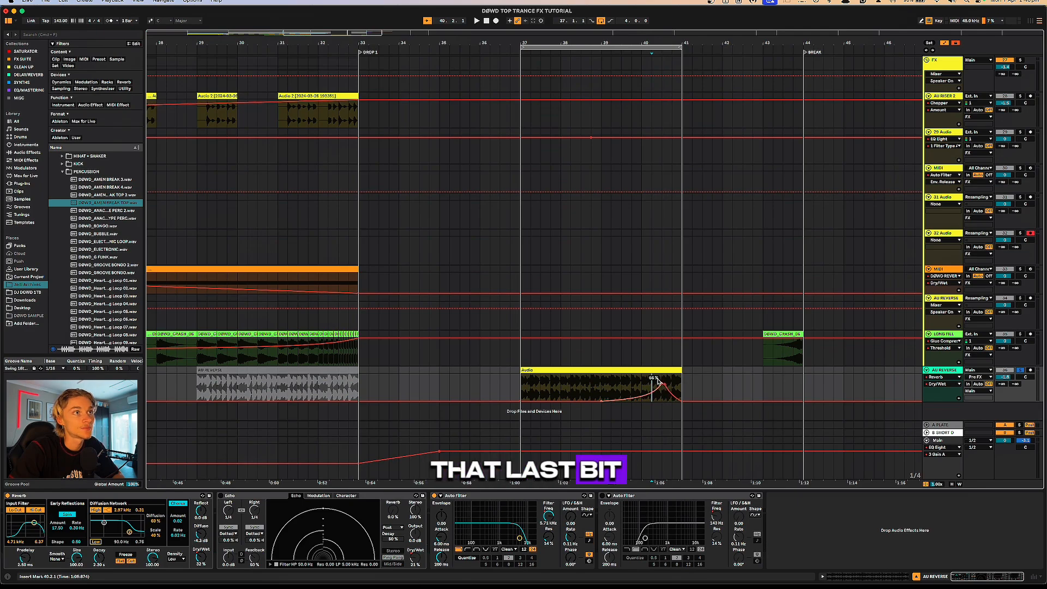
key("space")
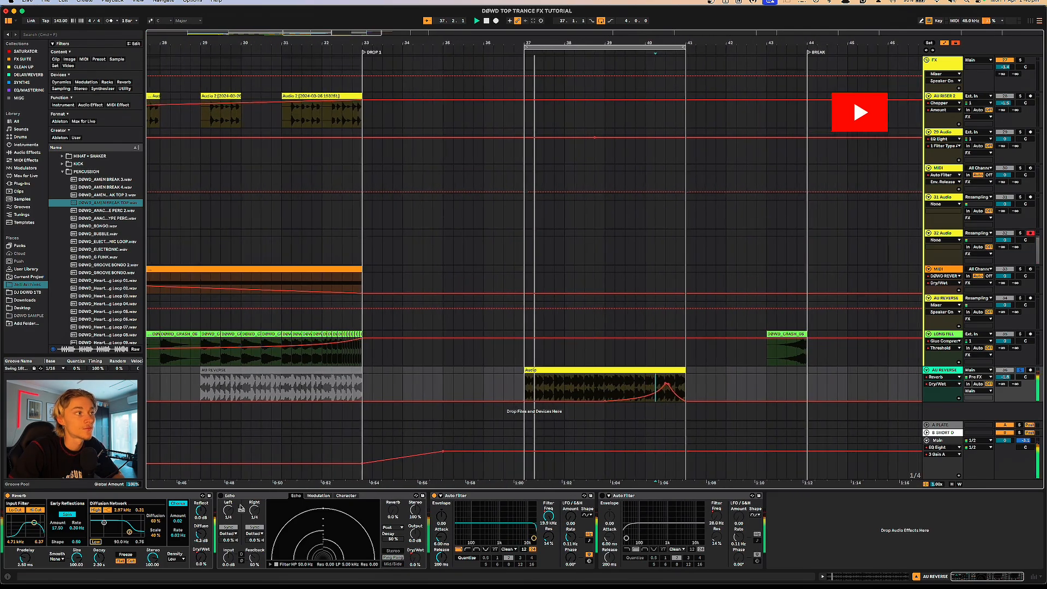
Step: Turn on the Echo and show the Echo Dry Wet and Auto Filter Frequency automation over the resampled clip
left_click(408, 551)
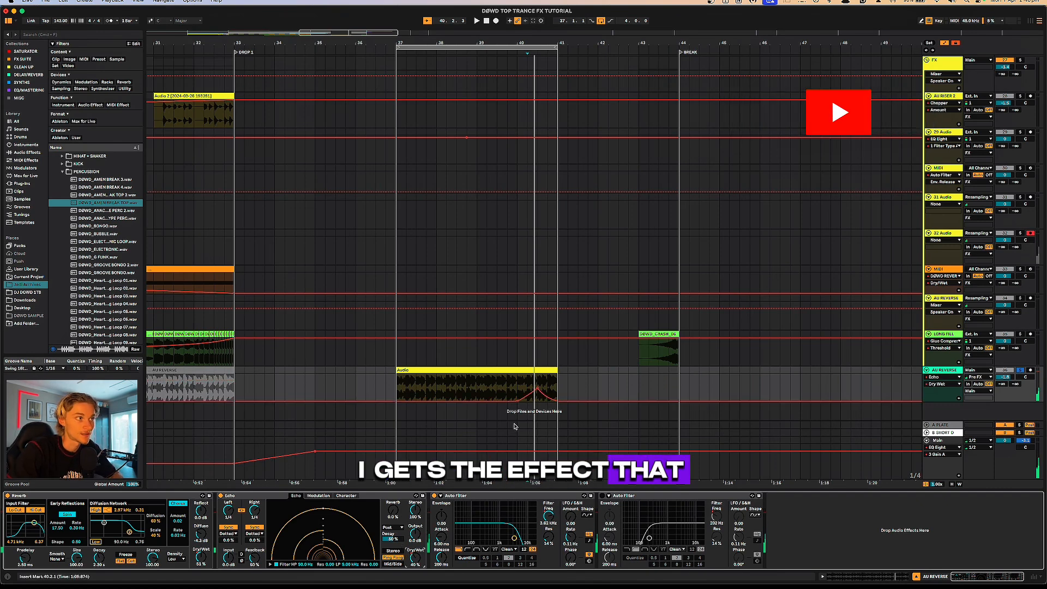
left_click_drag(537, 392, 537, 387)
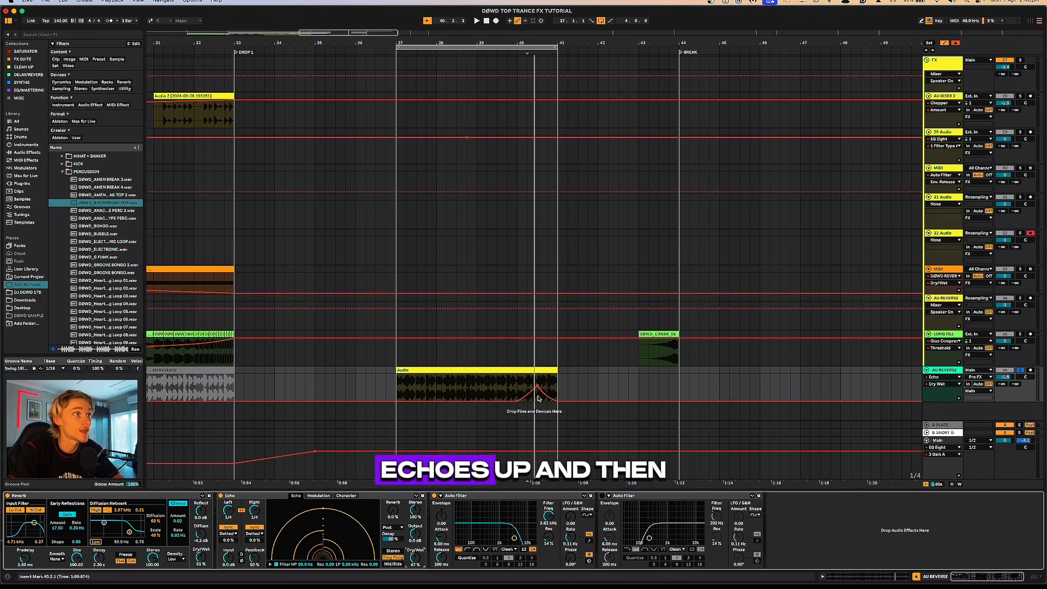
left_click(548, 516)
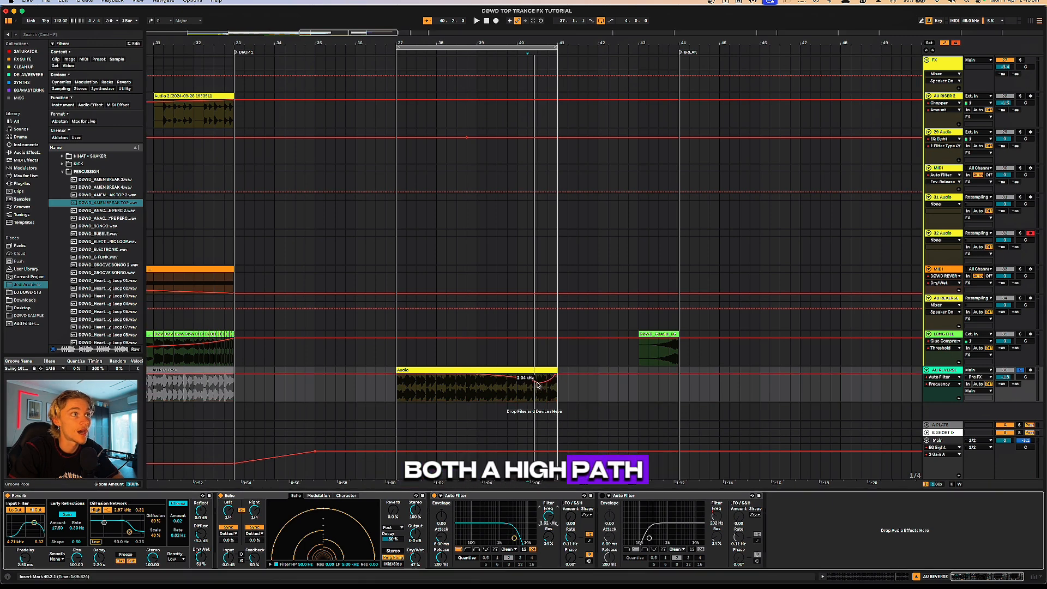
key("super+z")
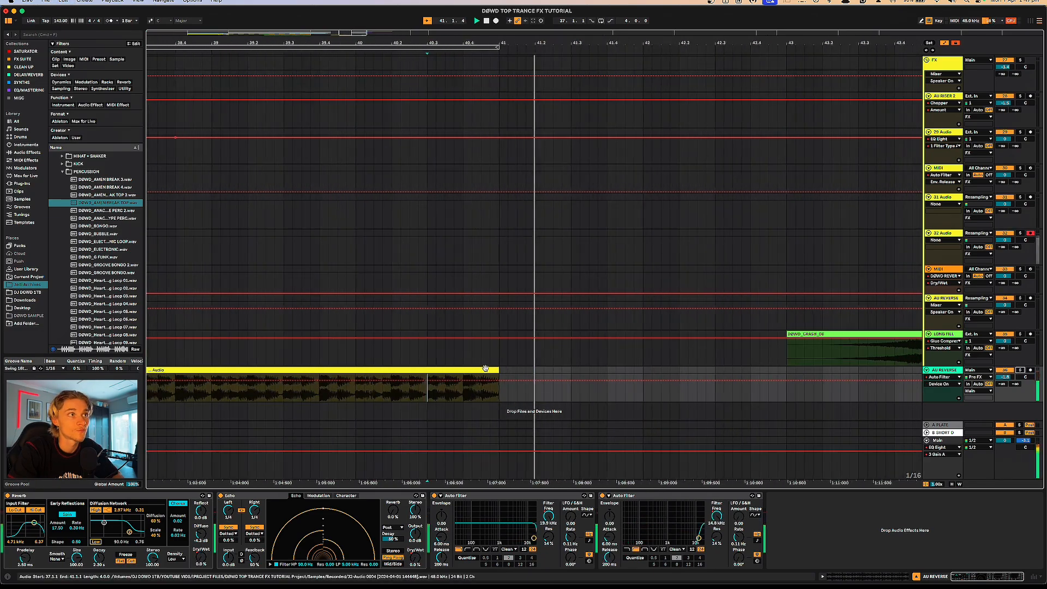
Step: Examine the lead, vocal and drum tracks around bars 41 to 44 while the arrangement plays into the break
scroll(488, 365, "up", 10)
scroll(497, 349, "up", 5)
scroll(501, 347, "down", 5)
scroll(545, 337, "up", 8)
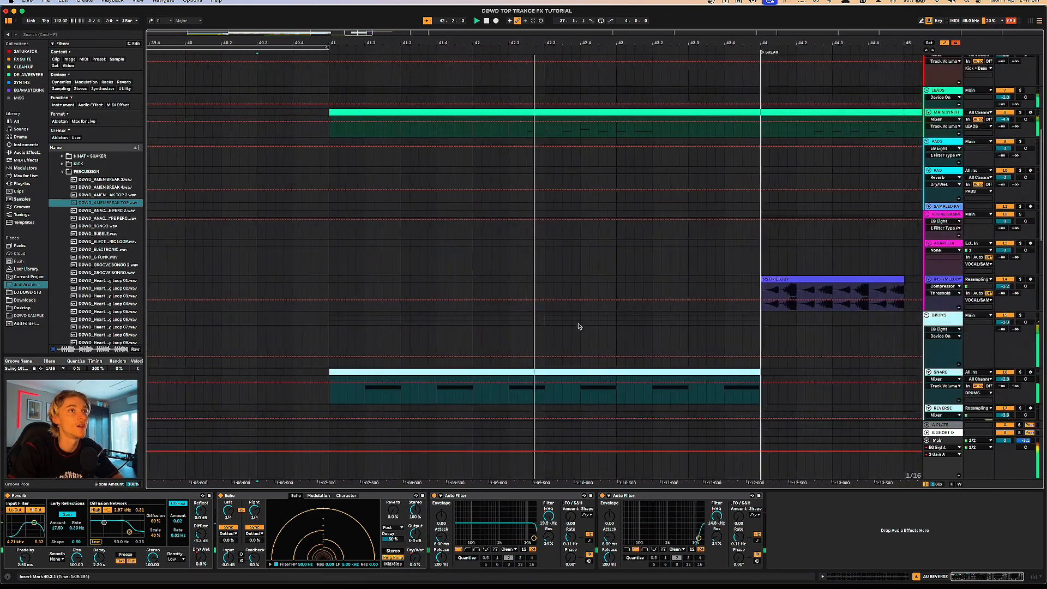
scroll(591, 321, "down", 5)
scroll(594, 319, "down", 10)
scroll(589, 319, "up", 9)
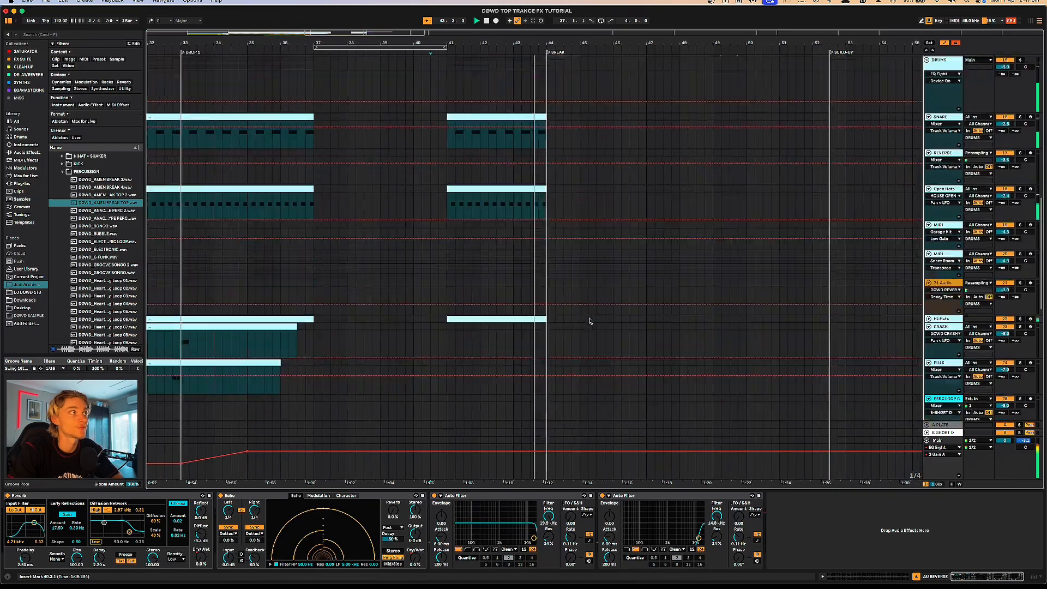
scroll(579, 318, "up", 2)
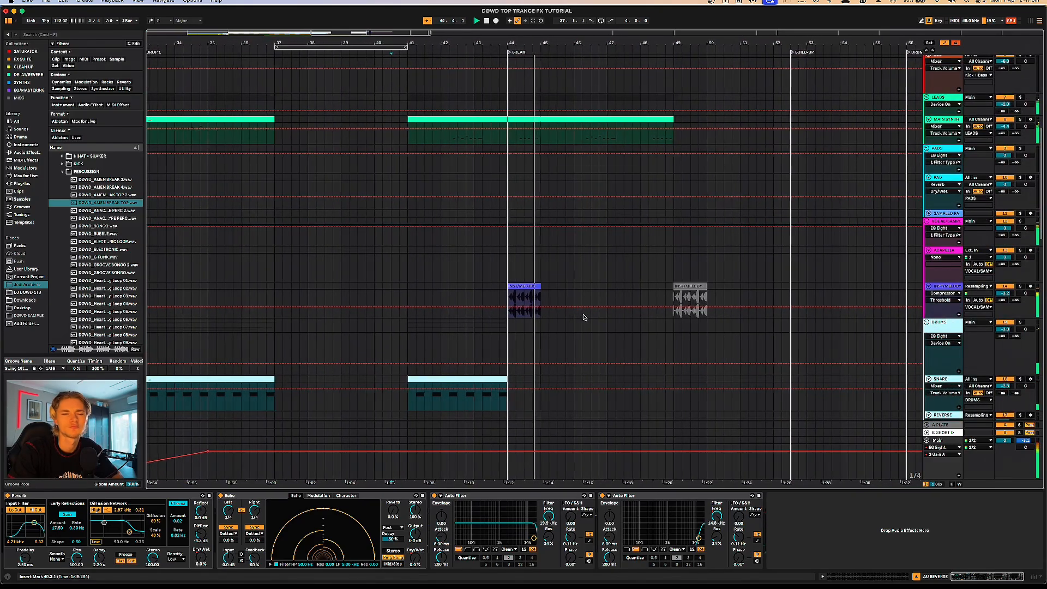
scroll(575, 310, "up", 3)
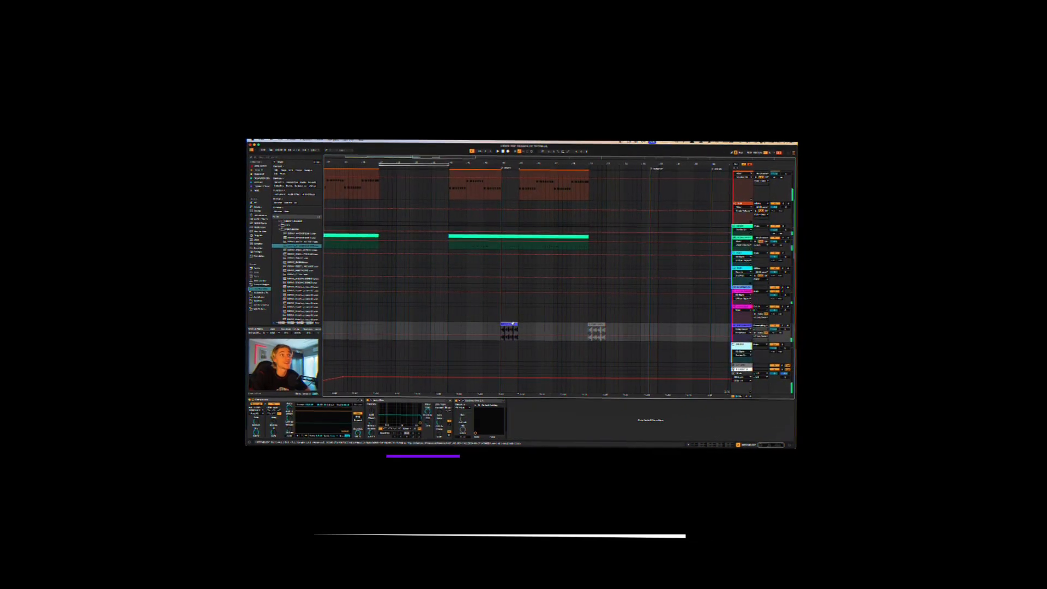
Step: Inspect the waveform of the reversed INST/MELODY clip at the BREAK marker and its place in the arrangement
double_click(513, 324)
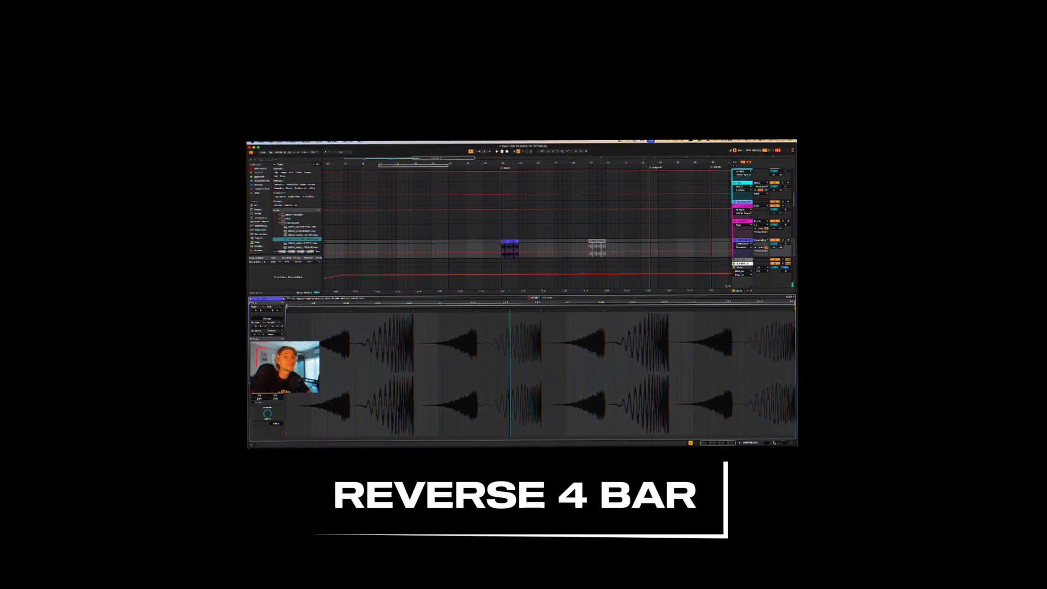
left_click(515, 252)
scroll(527, 248, "up", 5)
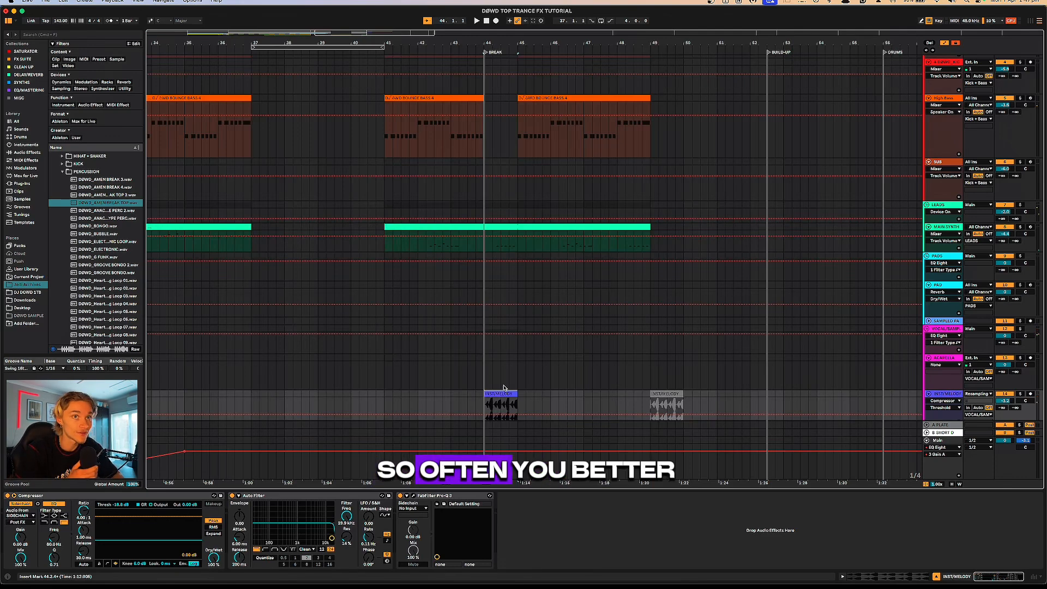
scroll(491, 382, "up", 5)
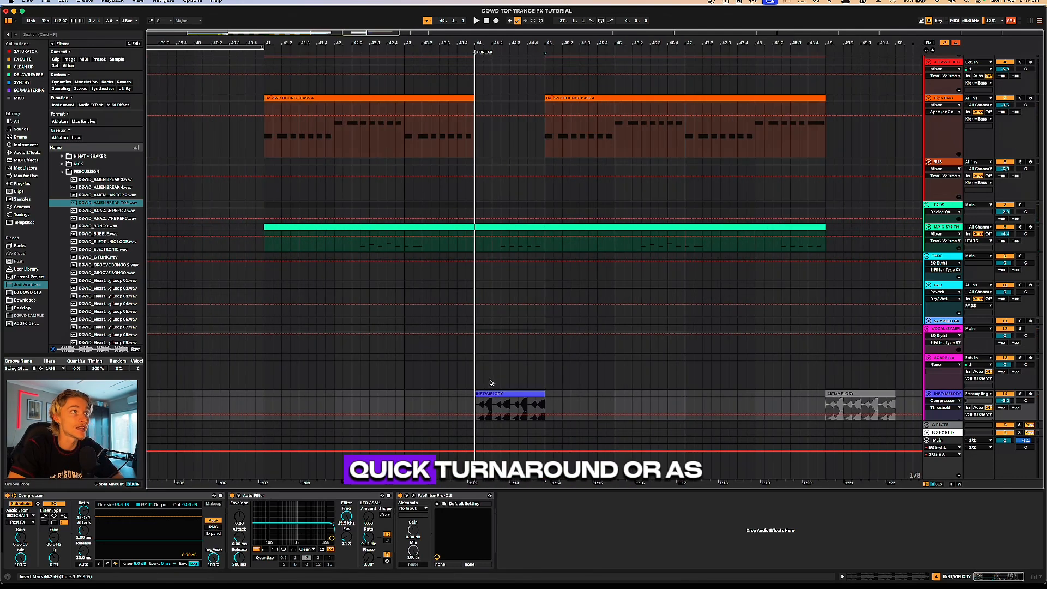
Step: Mark out bar 44 to 45 on the ACAPELLA track above the INST/MELODY clip
left_click(479, 376)
scroll(482, 272, "down", 5)
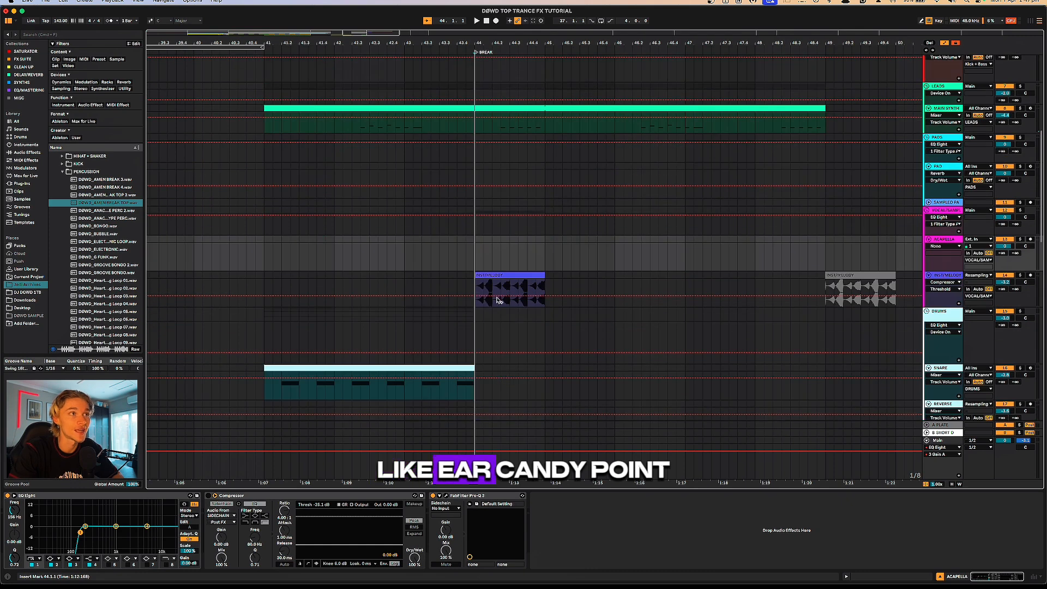
scroll(482, 272, "up", 3)
left_click_drag(473, 314, 544, 319)
scroll(530, 306, "down", 3)
scroll(537, 271, "up", 5)
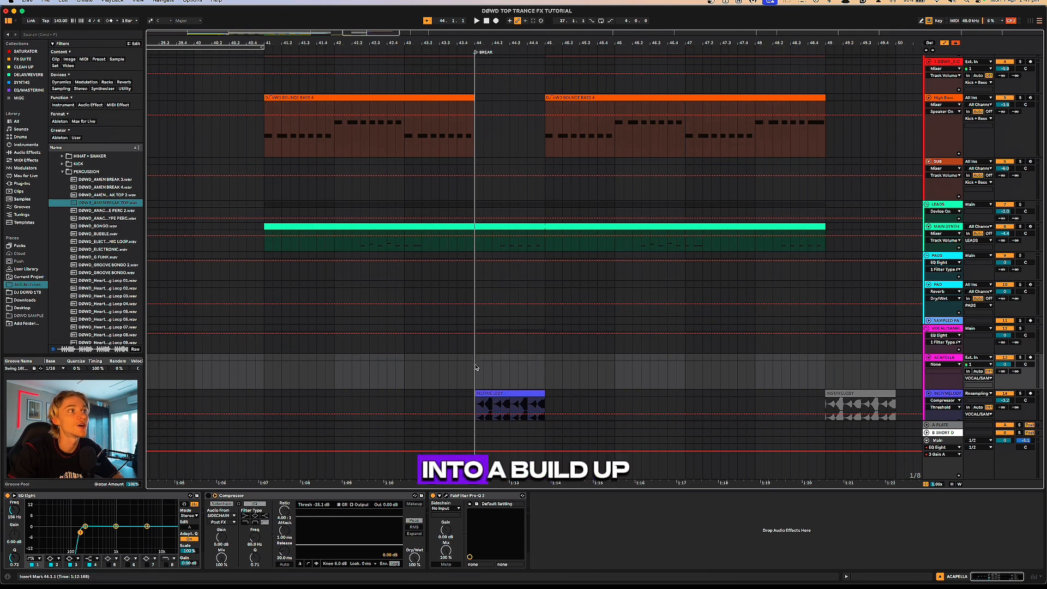
left_click_drag(479, 363, 475, 360)
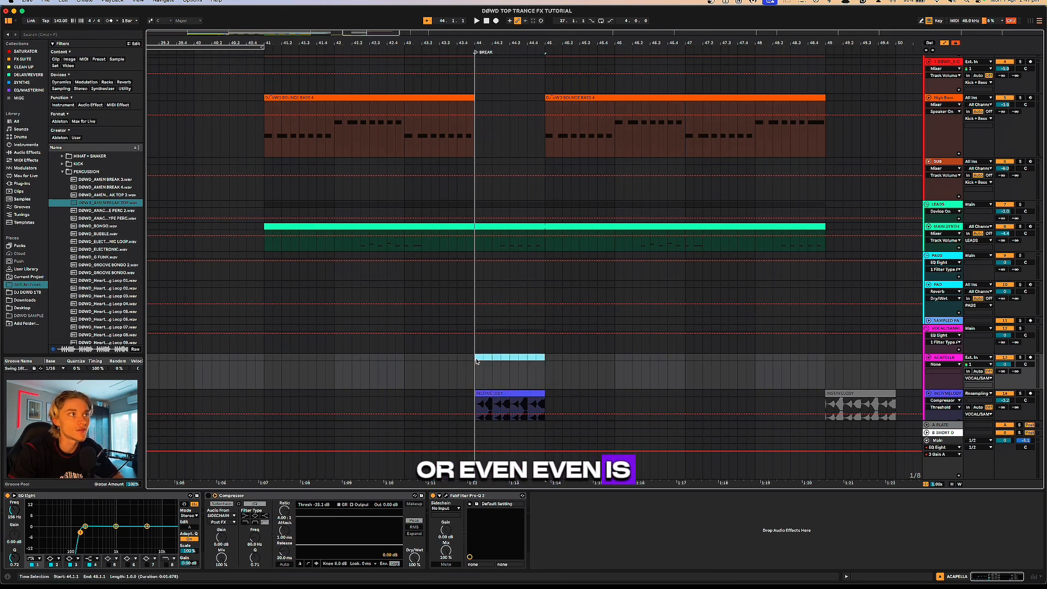
left_click(488, 392)
Step: Extend the red kick clip from bar 44 to 45, and try the same extension on the High Bass clip
scroll(489, 332, "up", 6)
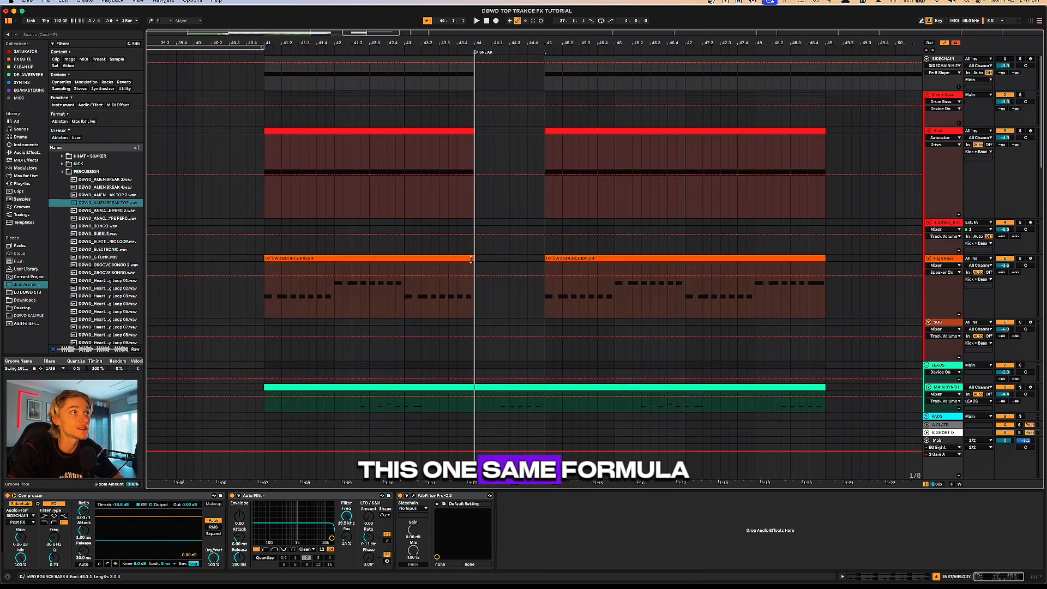
left_click_drag(471, 260, 545, 260)
left_click_drag(471, 131, 530, 139)
left_click_drag(544, 259, 514, 260)
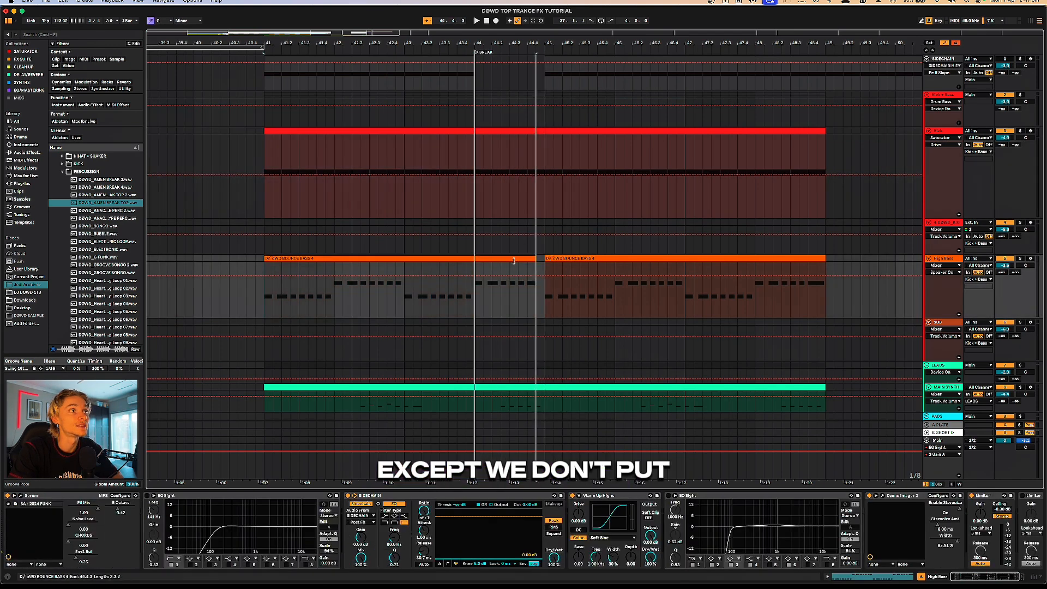
Step: Delete the section of the MAIN SYNTH clip between bars 44 and 45
scroll(485, 364, "down", 3)
left_click_drag(475, 324, 534, 310)
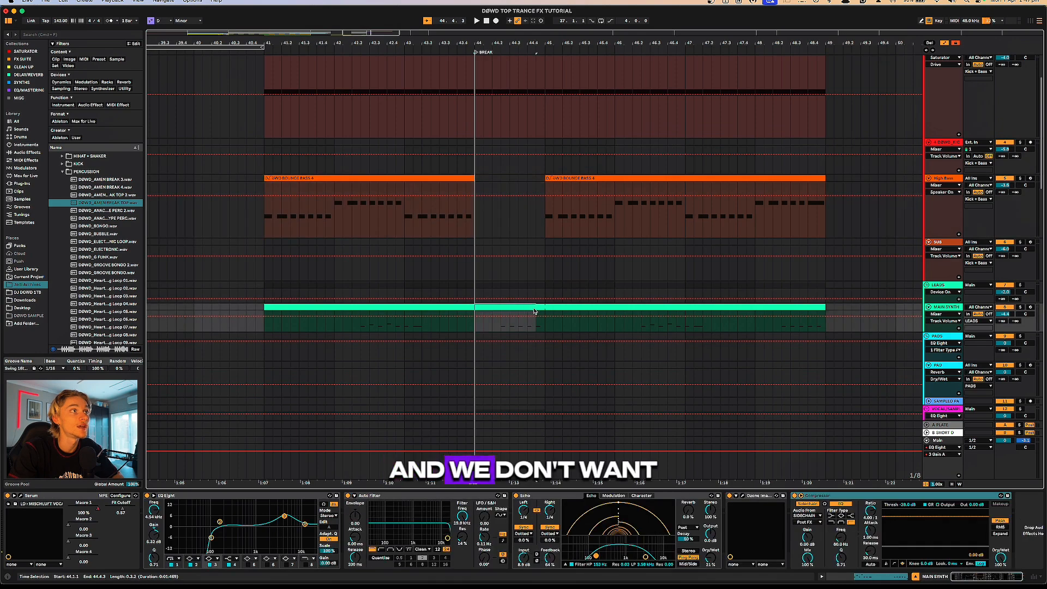
scroll(524, 264, "up", 3)
scroll(519, 227, "down", 12)
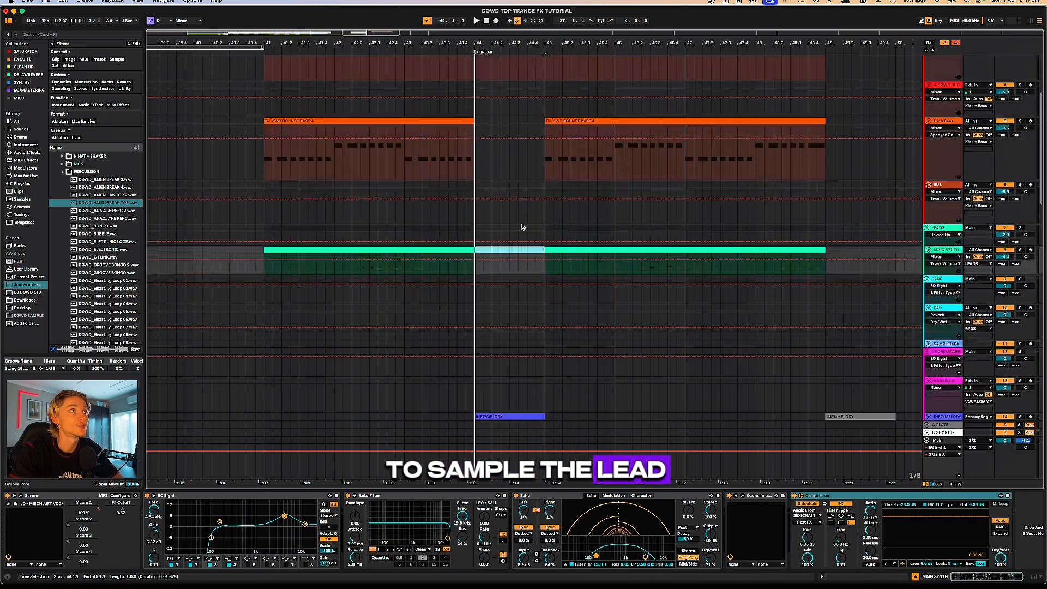
Step: Extend the SNARE, Open Hats and Hi-Hats clips from bar 44 to bar 45
scroll(505, 249, "down", 5)
left_click_drag(474, 180, 544, 181)
left_click_drag(472, 252, 545, 251)
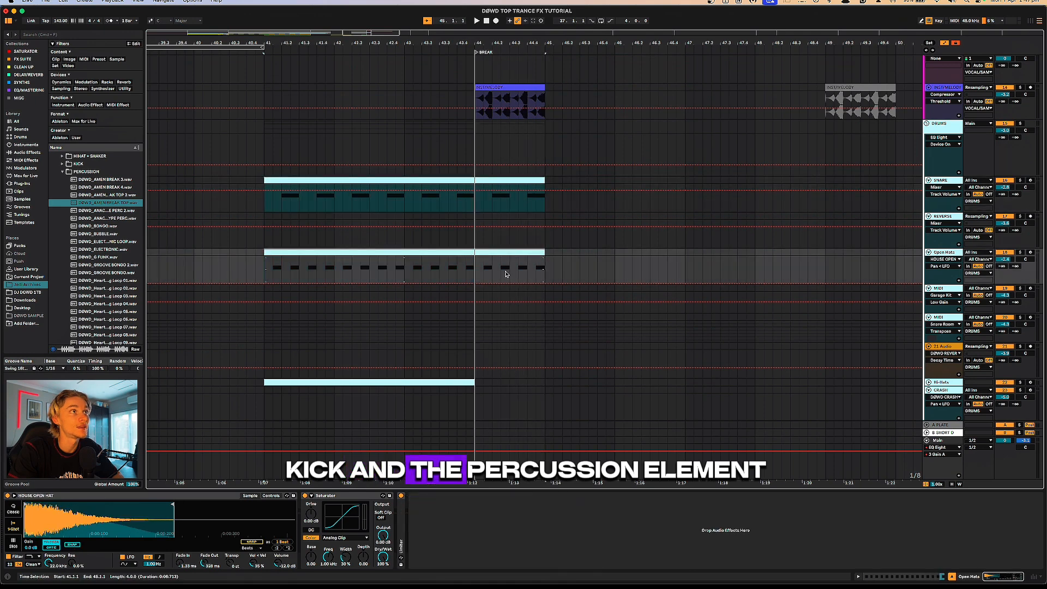
scroll(468, 265, "down", 5)
left_click(475, 249)
Step: Record the kick and percussion from bar 44 onto the AU REVERSE track with Resampling as its input
scroll(591, 301, "down", 12)
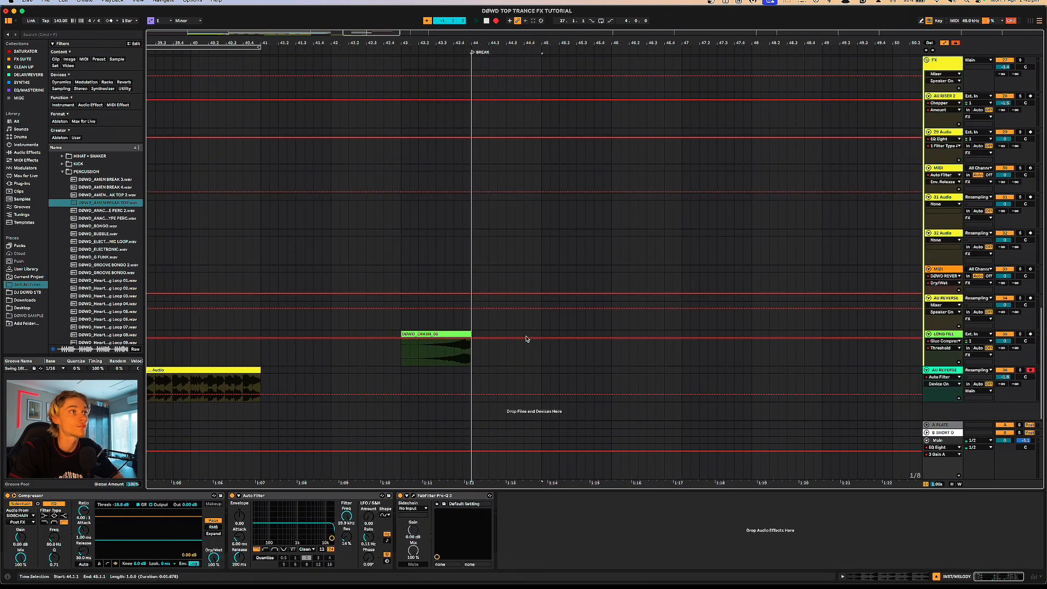
scroll(484, 357, "up", 4)
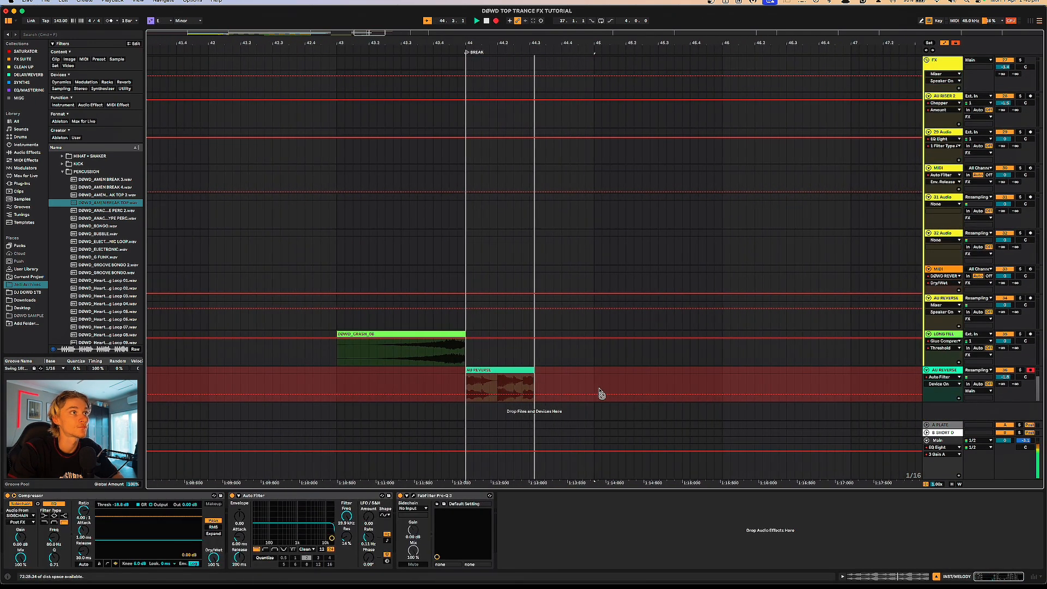
key("space")
Step: Trim the newly recorded AU REVERSE clip to end at bar 45 and reverse it
left_click(522, 370)
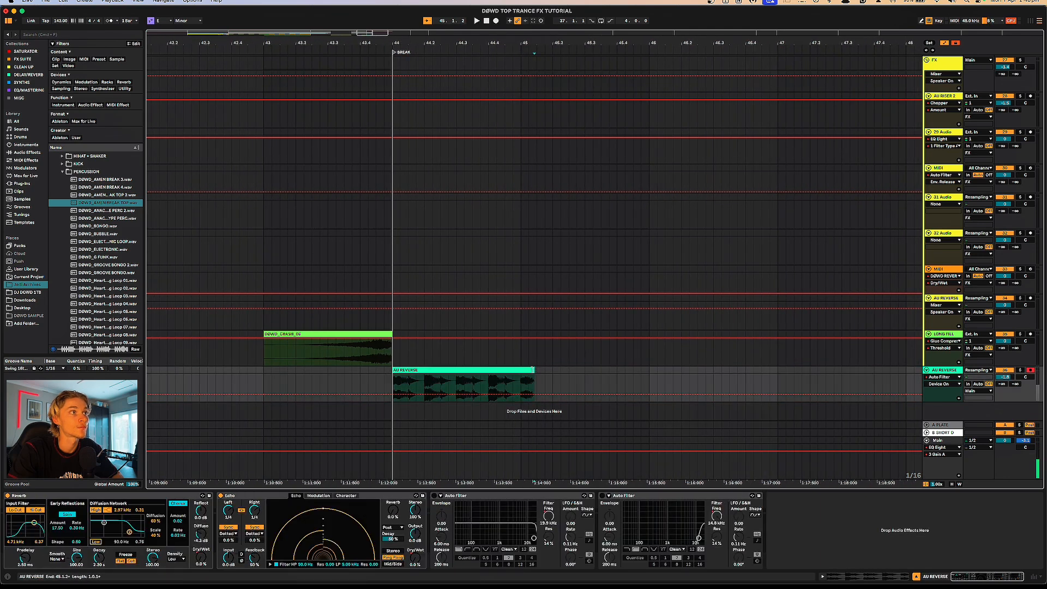
left_click_drag(522, 370, 514, 372)
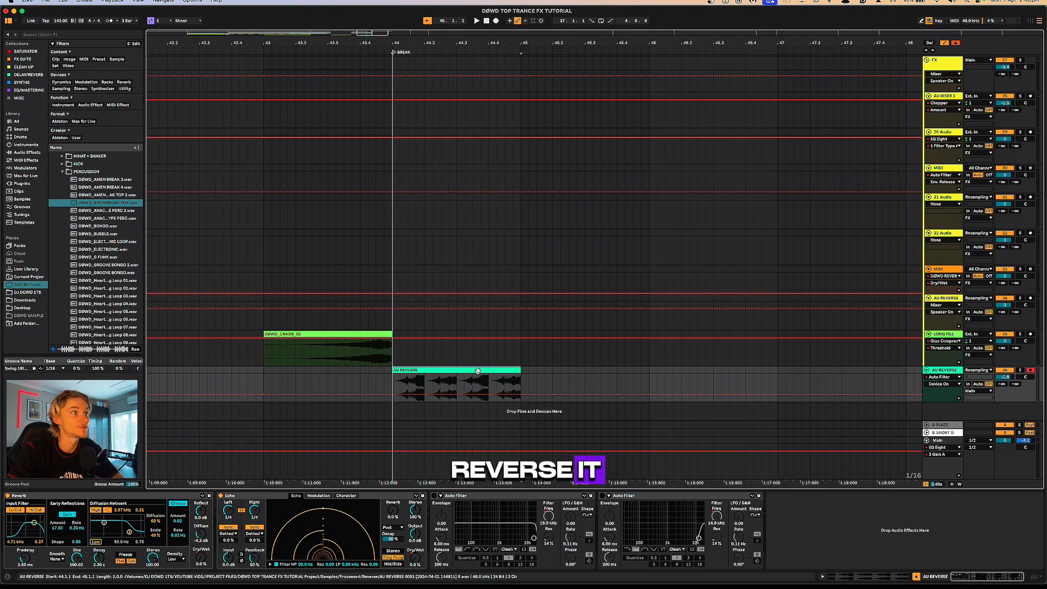
Step: Delete the drum clip sections between bars 44 and 45 on the SNARE, Open Hats and Hi-Hats tracks
scroll(483, 362, "up", 12)
scroll(486, 358, "down", 4)
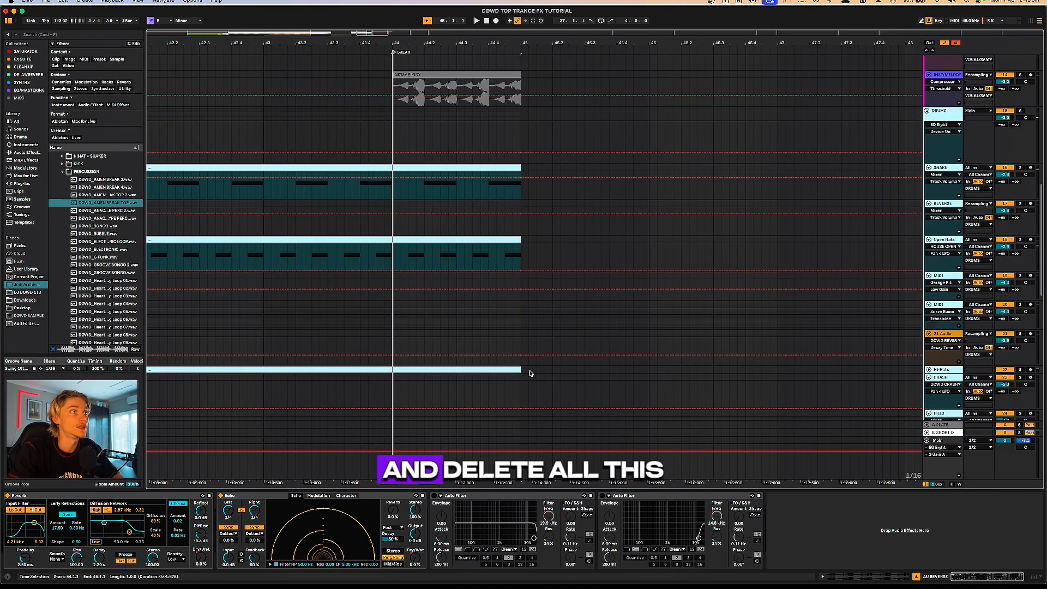
left_click(394, 167)
scroll(421, 185, "up", 10)
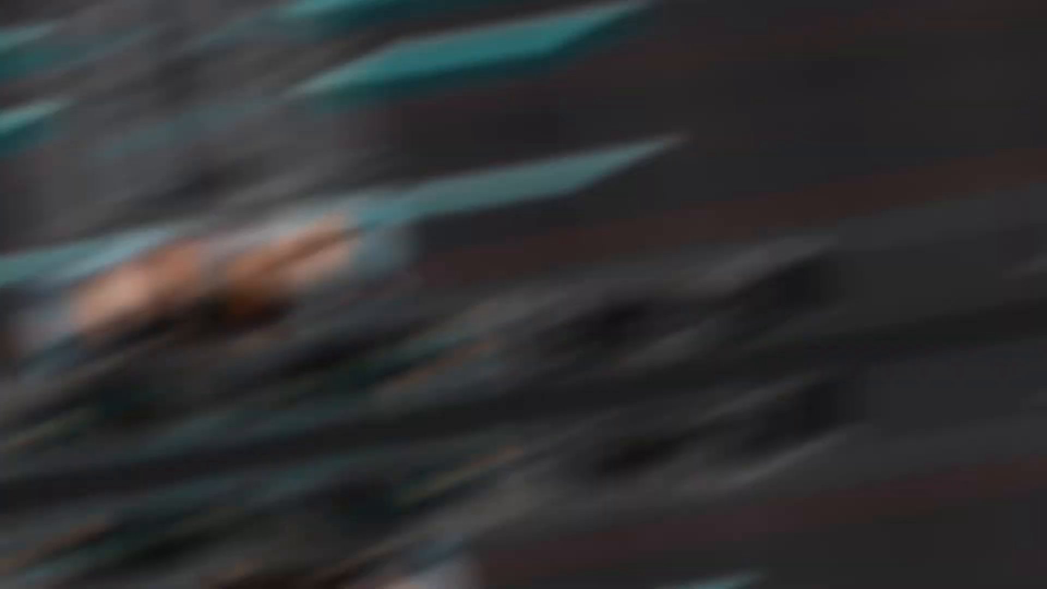
Step: Play the arrangement from bar 43 into the BREAK marker to audition the new reverse fill
key("plus")
key("plus")
key("plus")
key("plus")
key("plus")
key("plus")
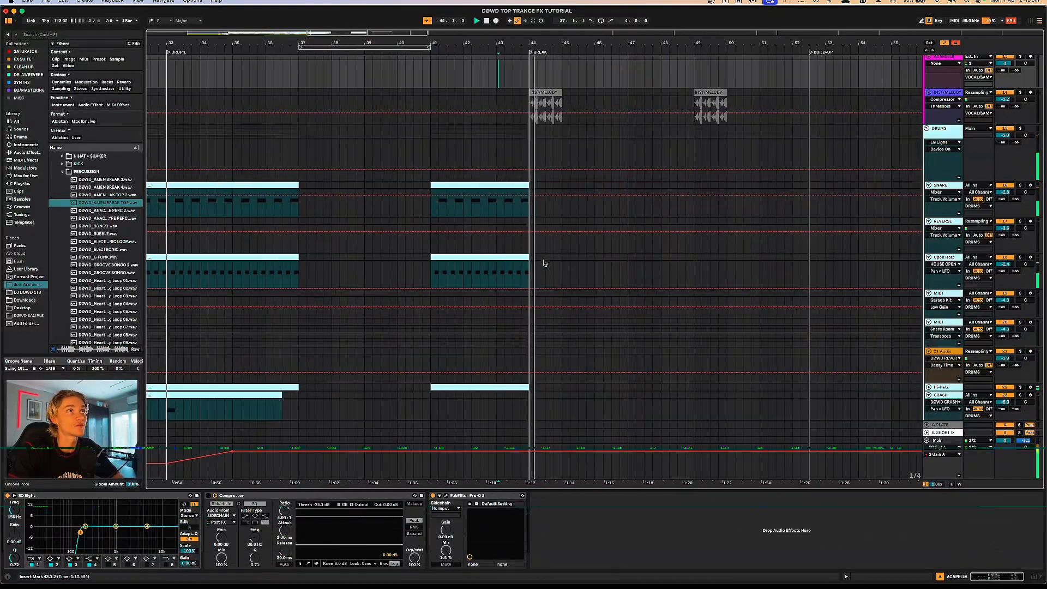